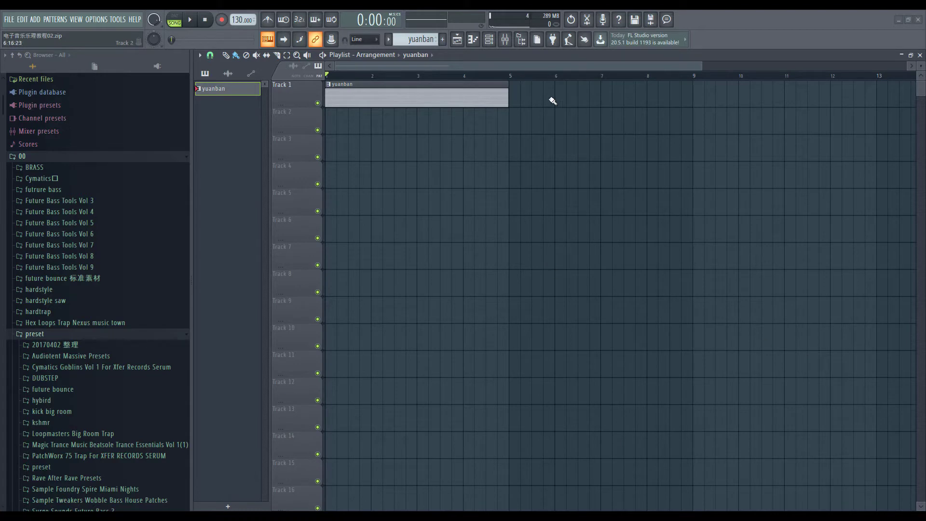
Open the yuanban clip's notes from the playlist and delete all chord notes from E5 down to E3, leaving only the melody.
{"action": "double_click", "coordinate": [366, 96]}
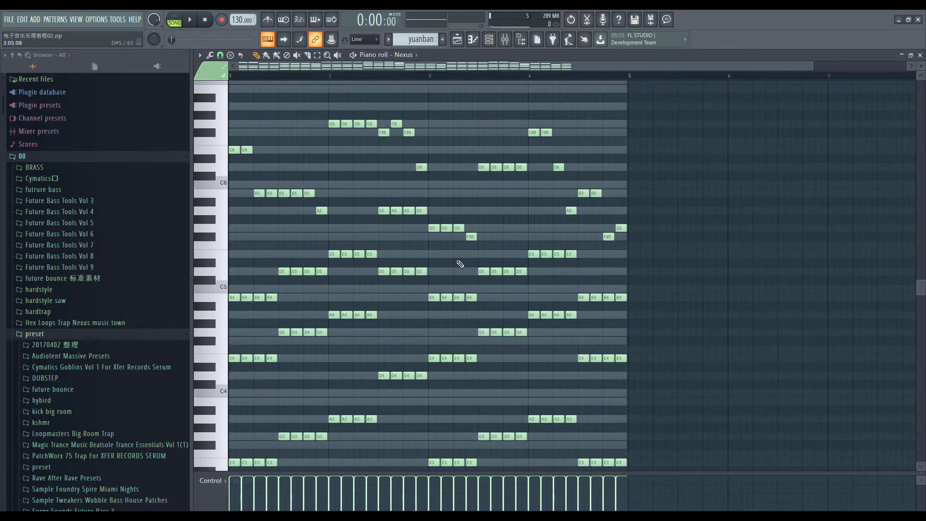
{"action": "left_click_drag", "start_coordinate": [707, 268], "coordinate": [229, 119]}
{"action": "left_click_drag", "start_coordinate": [307, 225], "coordinate": [228, 147]}
{"action": "scroll", "coordinate": [356, 248], "scroll_direction": "down", "scroll_amount": 7}
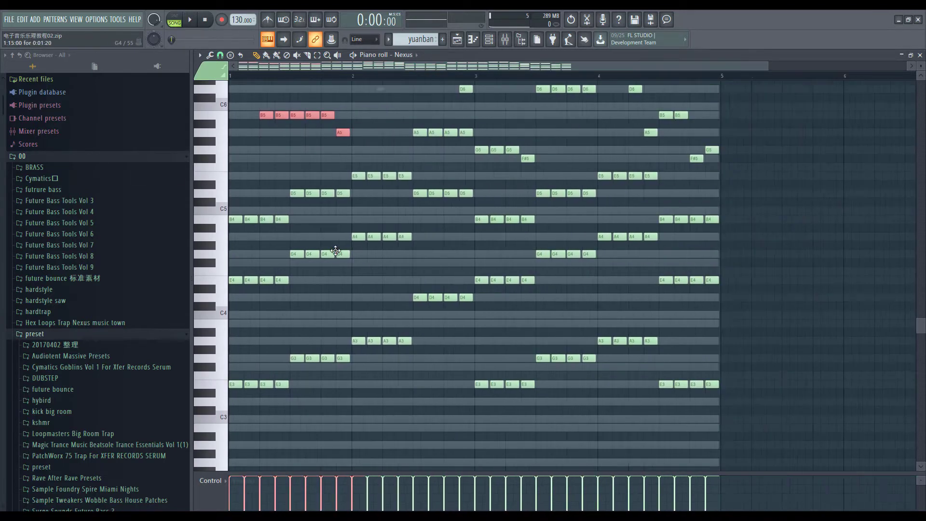
{"action": "scroll", "coordinate": [345, 252], "scroll_direction": "up", "scroll_amount": 3}
{"action": "scroll", "coordinate": [346, 254], "scroll_direction": "down", "scroll_amount": 3}
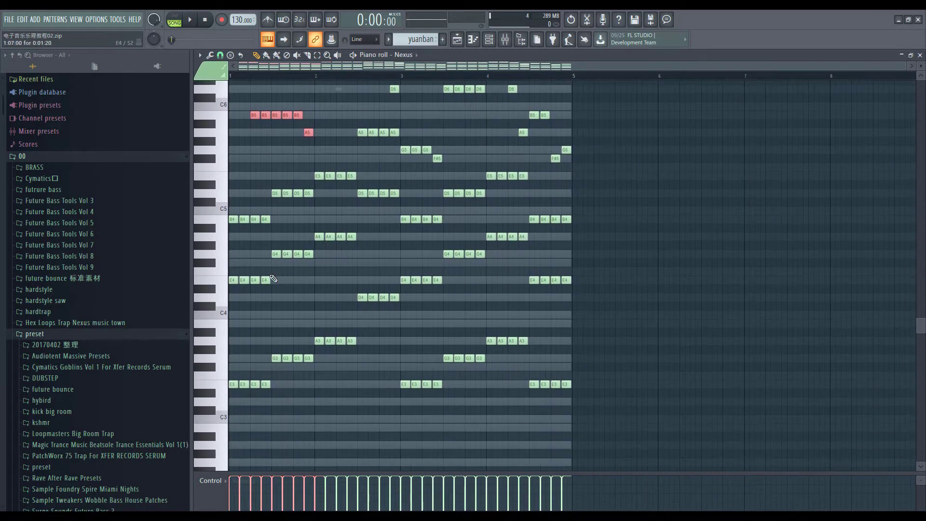
{"action": "left_click_drag", "start_coordinate": [643, 436], "coordinate": [104, 172]}
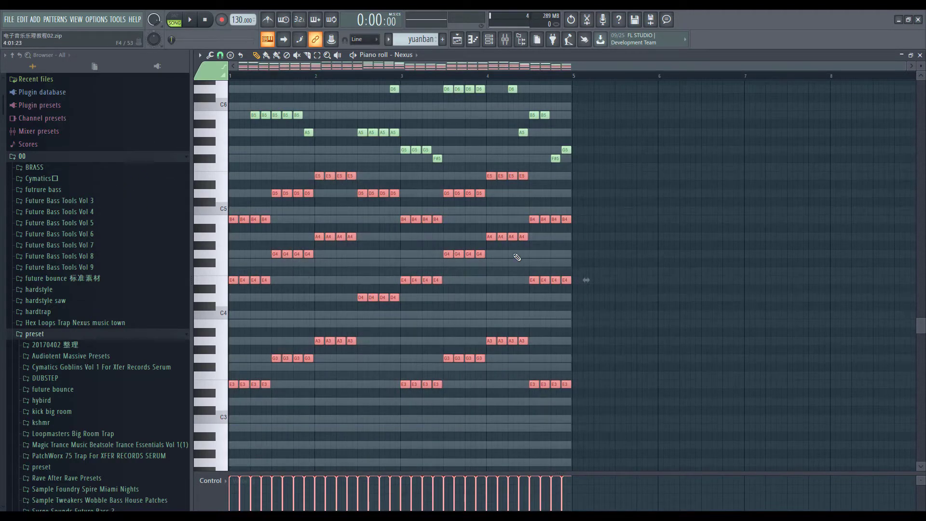
{"action": "key", "text": "Delete"}
{"action": "right_click", "coordinate": [437, 158]}
{"action": "right_click", "coordinate": [415, 150]}
{"action": "right_click", "coordinate": [376, 132]}
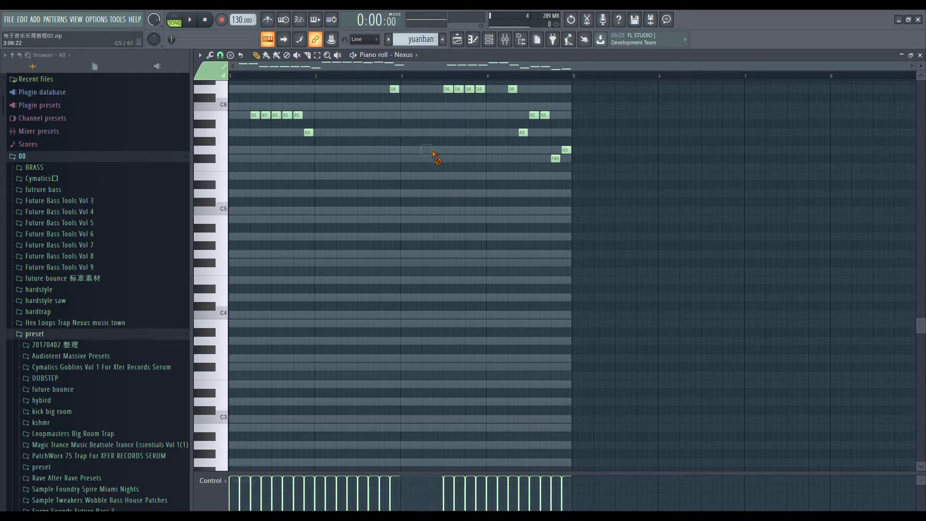
{"action": "scroll", "coordinate": [385, 227], "scroll_direction": "up", "scroll_amount": 4}
{"action": "key", "text": "ctrl+alt+z"}
{"action": "key", "text": "ctrl+alt+z"}
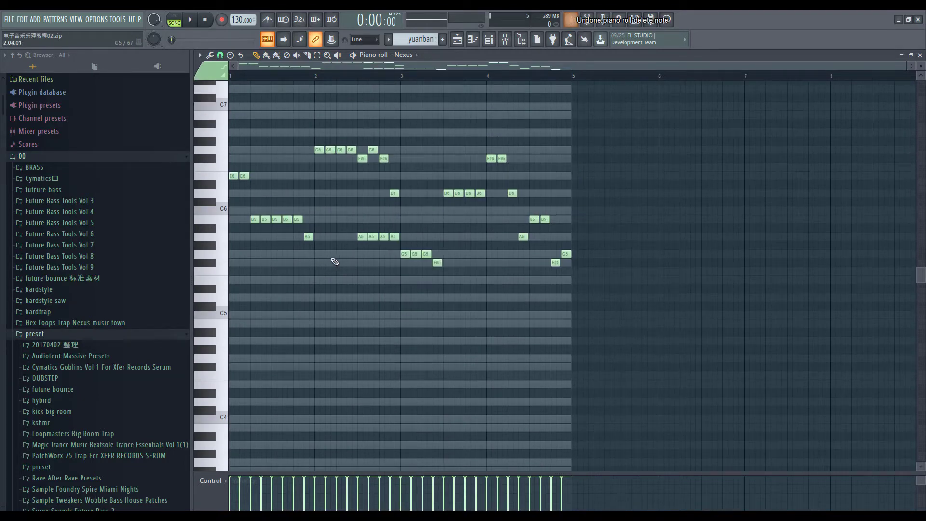
{"action": "scroll", "coordinate": [333, 261], "scroll_direction": "up", "scroll_amount": 1}
{"action": "key", "text": "ctrl+z"}
Examine the complete four-bar melody line, highlighting all its notes and clearing the selection.
{"action": "scroll", "coordinate": [278, 244], "scroll_direction": "up", "scroll_amount": 2, "text": "ctrl"}
{"action": "scroll", "coordinate": [437, 237], "scroll_direction": "down", "scroll_amount": 2}
{"action": "scroll", "coordinate": [429, 225], "scroll_direction": "down", "scroll_amount": 2, "text": "ctrl"}
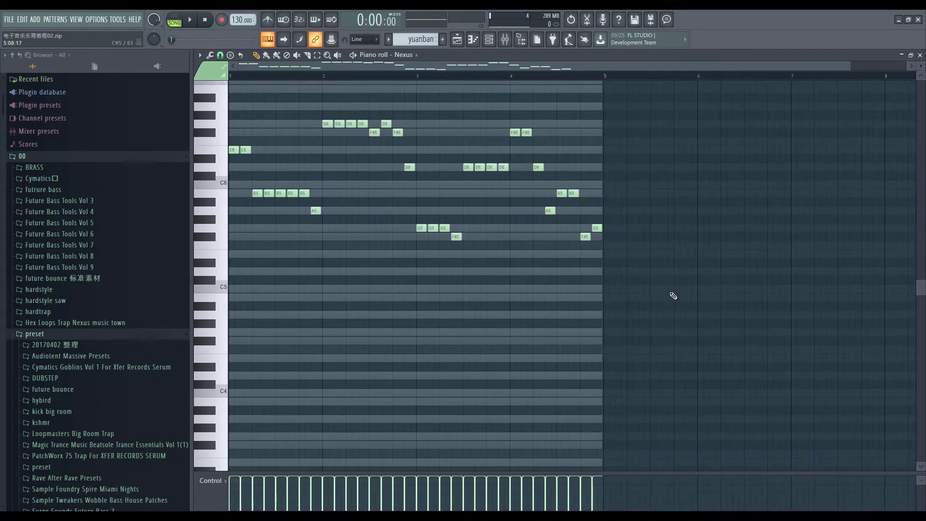
{"action": "left_click_drag", "start_coordinate": [673, 301], "coordinate": [169, 101], "text": "ctrl"}
{"action": "left_click", "coordinate": [308, 284], "text": "ctrl"}
{"action": "scroll", "coordinate": [297, 279], "scroll_direction": "up", "scroll_amount": 2, "text": "ctrl"}
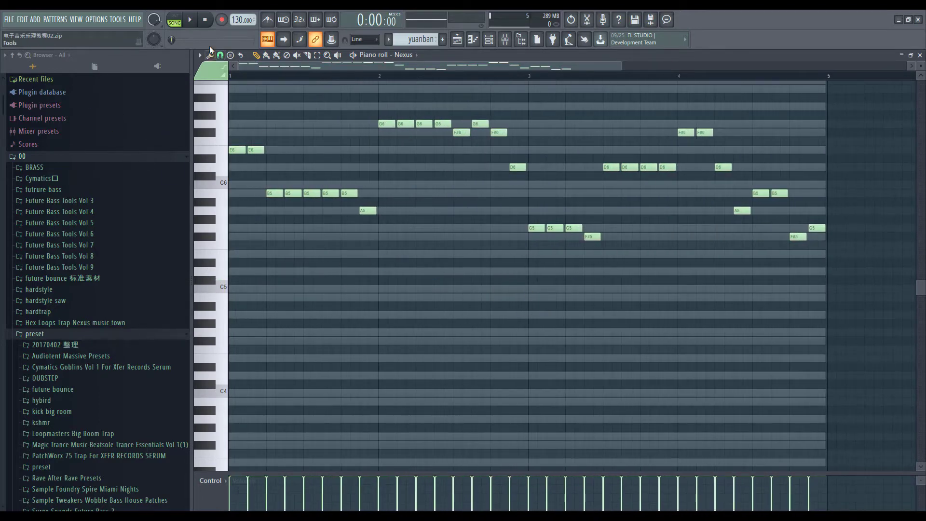
{"action": "scroll", "coordinate": [441, 293], "scroll_direction": "down", "scroll_amount": 2, "text": "ctrl"}
{"action": "left_click_drag", "start_coordinate": [658, 293], "coordinate": [229, 103]}
{"action": "key", "text": "ctrl+d"}
{"action": "scroll", "coordinate": [223, 187], "scroll_direction": "up", "scroll_amount": 3, "text": "ctrl"}
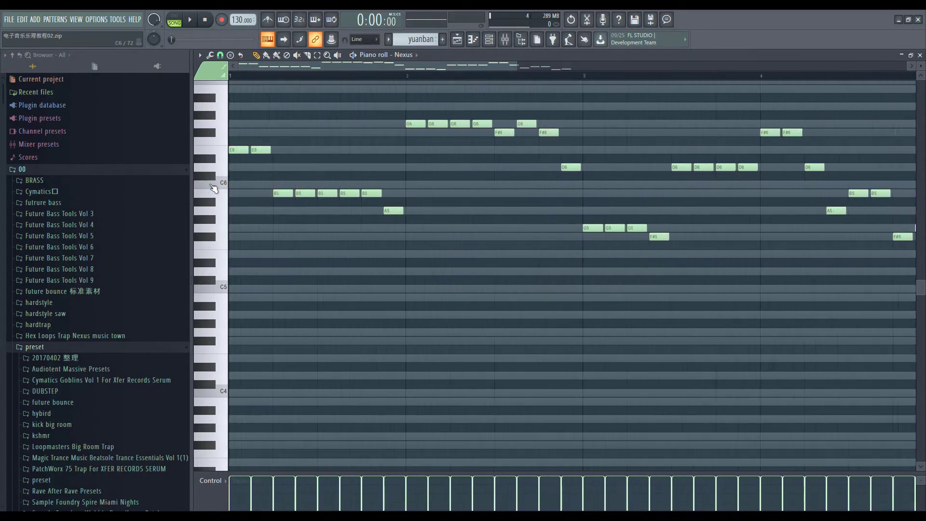
{"action": "scroll", "coordinate": [234, 145], "scroll_direction": "down", "scroll_amount": 1, "text": "ctrl"}
Highlight the bar 1 E6 pair, its B5 and A5 notes, and the whole melody in turn to review the phrasing.
{"action": "left_click_drag", "start_coordinate": [298, 163], "coordinate": [211, 149], "text": "ctrl"}
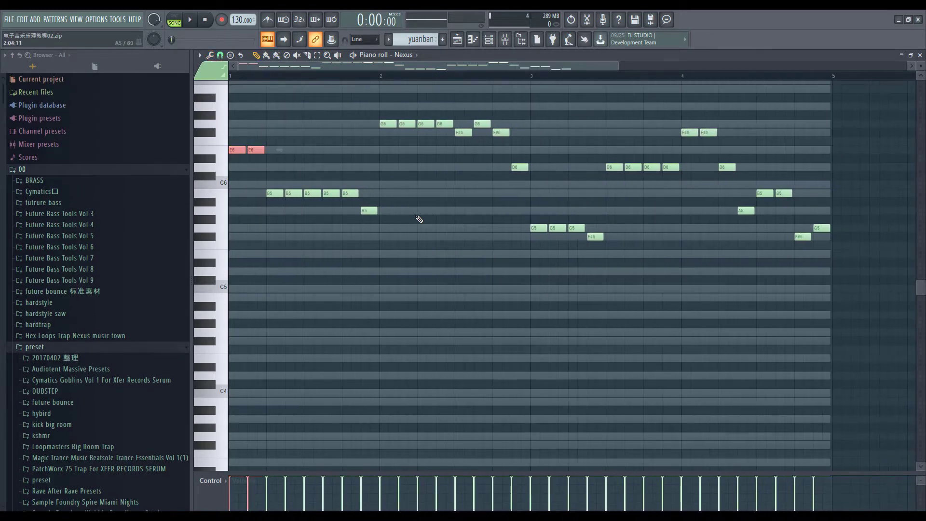
{"action": "left_click_drag", "start_coordinate": [396, 215], "coordinate": [266, 189], "text": "ctrl"}
{"action": "key", "text": "ctrl+d"}
{"action": "scroll", "coordinate": [459, 189], "scroll_direction": "down", "scroll_amount": 2, "text": "ctrl"}
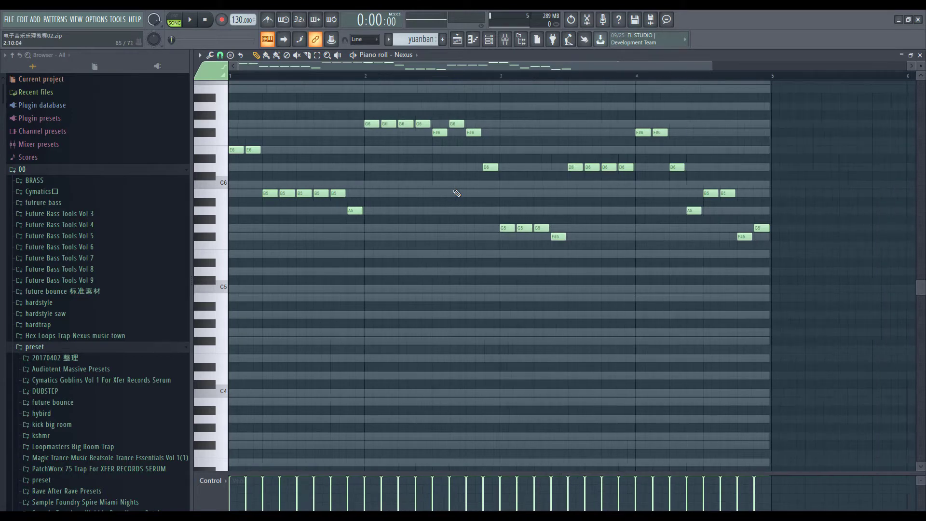
{"action": "left_click_drag", "start_coordinate": [699, 261], "coordinate": [229, 95], "text": "ctrl"}
{"action": "key", "text": "ctrl+d"}
{"action": "scroll", "coordinate": [212, 163], "scroll_direction": "up", "scroll_amount": 2, "text": "ctrl"}
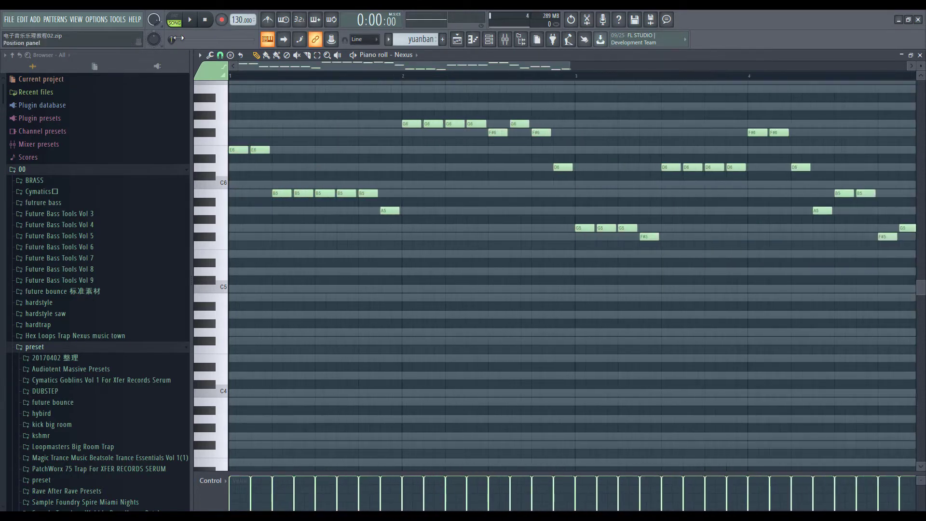
Switch playback to pattern mode and play the four-bar melody through once.
{"action": "left_click", "coordinate": [177, 21]}
{"action": "left_click", "coordinate": [190, 22]}
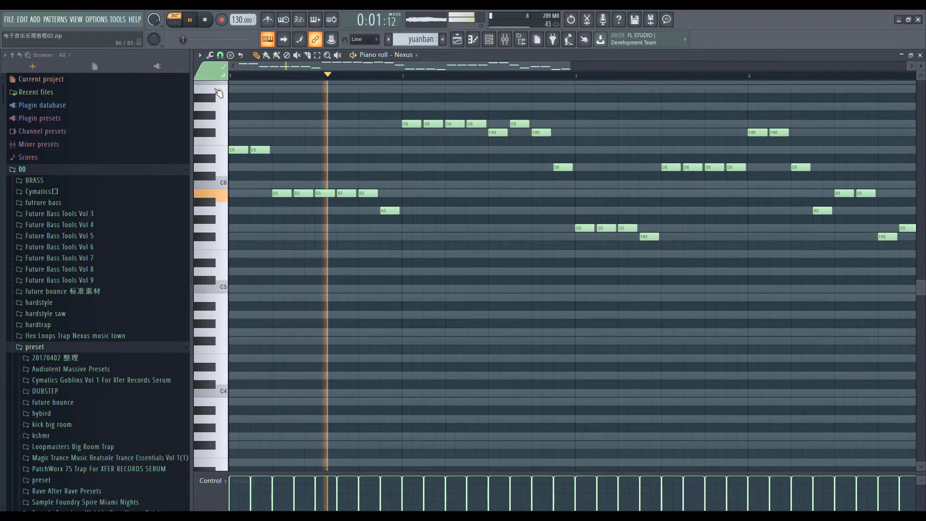
{"action": "scroll", "coordinate": [238, 121], "scroll_direction": "down", "scroll_amount": 1, "text": "ctrl"}
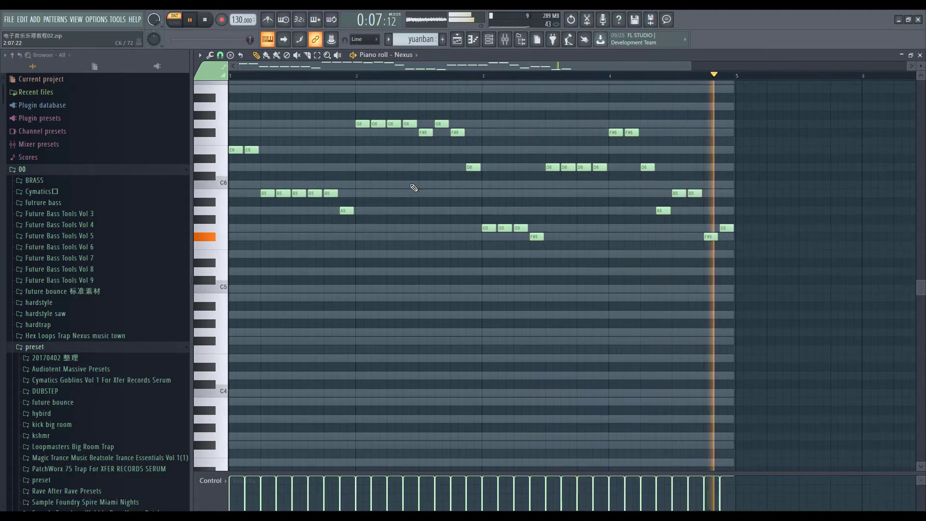
{"action": "key", "text": "space"}
Set a time selection over bar 1 of the melody, leaving its notes deselected.
{"action": "scroll", "coordinate": [329, 166], "scroll_direction": "up", "scroll_amount": 2}
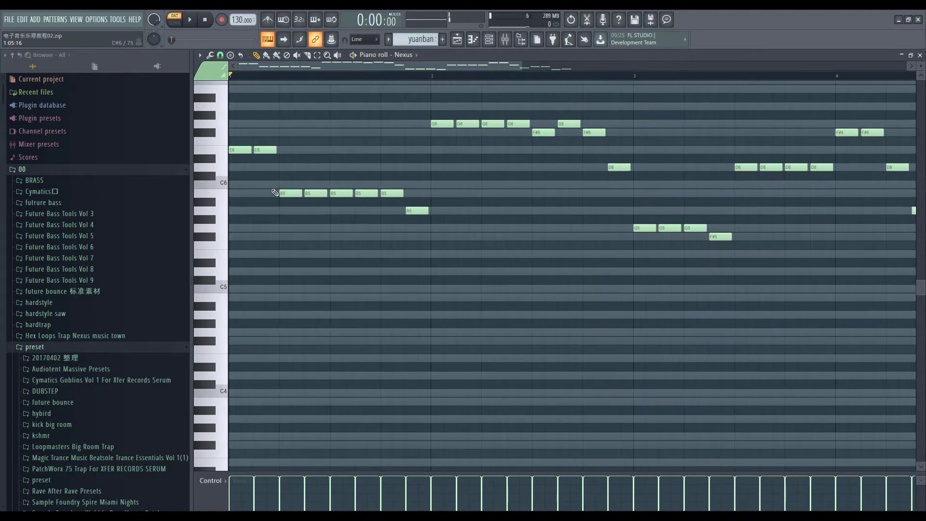
{"action": "scroll", "coordinate": [275, 192], "scroll_direction": "up", "scroll_amount": 2}
{"action": "scroll", "coordinate": [342, 149], "scroll_direction": "up", "scroll_amount": 2}
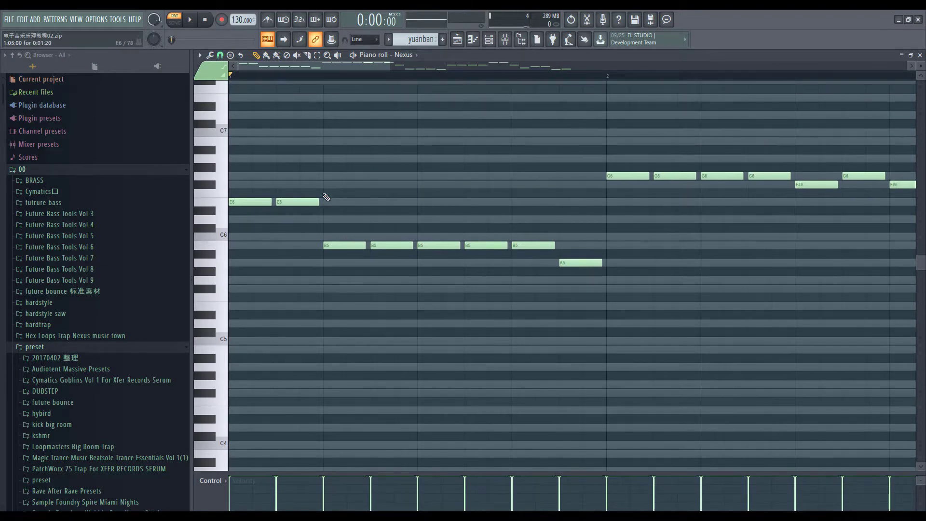
{"action": "scroll", "coordinate": [335, 166], "scroll_direction": "down", "scroll_amount": 1}
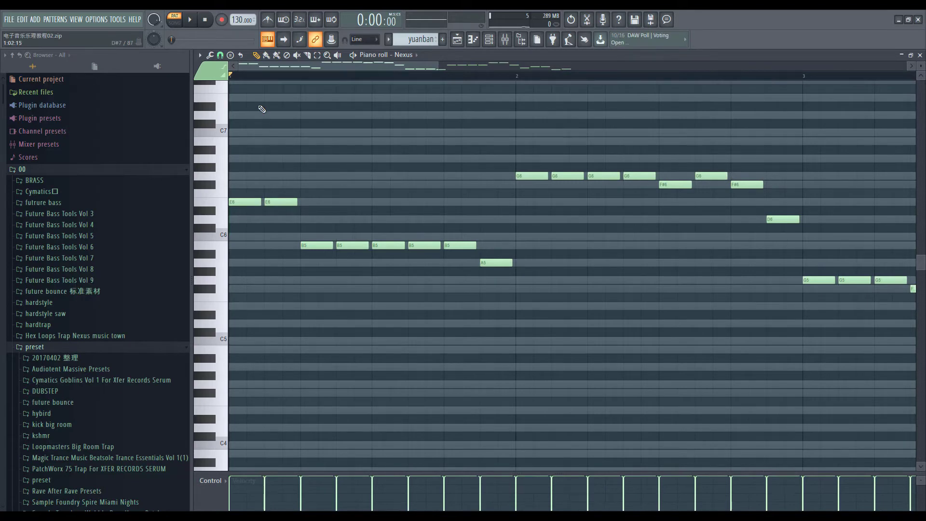
{"action": "scroll", "coordinate": [278, 122], "scroll_direction": "down", "scroll_amount": 1}
{"action": "left_click_drag", "start_coordinate": [444, 275], "coordinate": [202, 169]}
{"action": "left_click_drag", "start_coordinate": [232, 76], "coordinate": [429, 101]}
{"action": "key", "text": "ctrl+d"}
{"action": "scroll", "coordinate": [200, 139], "scroll_direction": "up", "scroll_amount": 1}
{"action": "scroll", "coordinate": [202, 141], "scroll_direction": "up", "scroll_amount": 1}
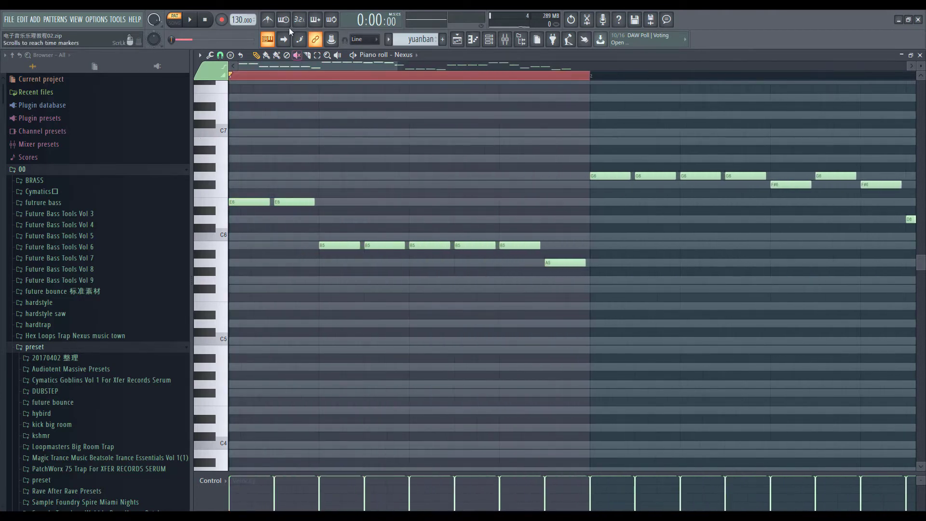
Turn on the metronome and play bar 1 against it.
{"action": "left_click", "coordinate": [269, 22]}
{"action": "key", "text": "space"}
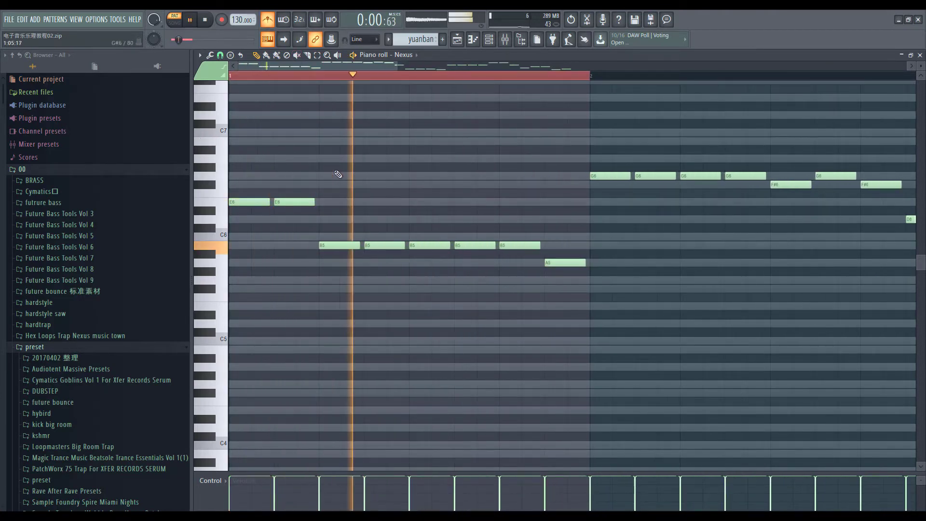
{"action": "key", "text": "space"}
Examine the rhythm of the bar 1 notes, highlighting them and comparing their positions with the beat grid.
{"action": "scroll", "coordinate": [271, 209], "scroll_direction": "down", "scroll_amount": 3}
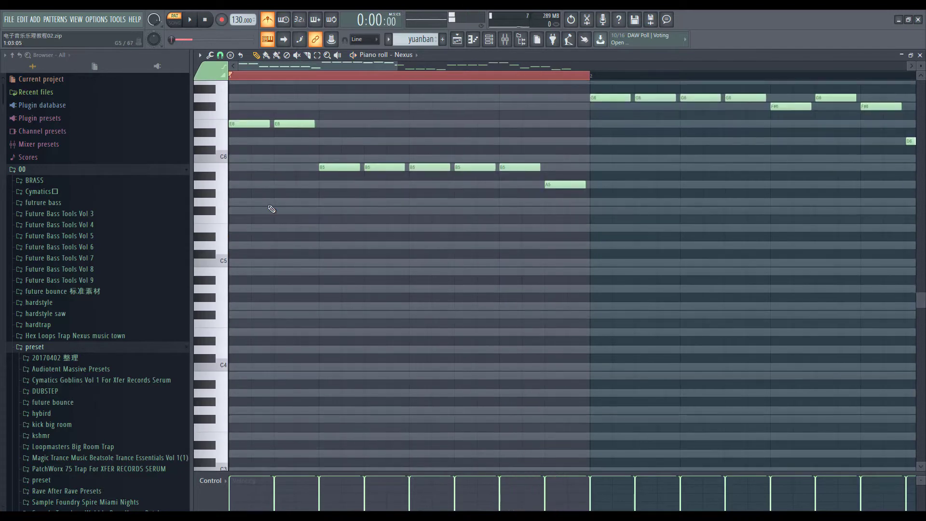
{"action": "scroll", "coordinate": [238, 212], "scroll_direction": "up", "scroll_amount": 2}
{"action": "scroll", "coordinate": [333, 198], "scroll_direction": "up", "scroll_amount": 2}
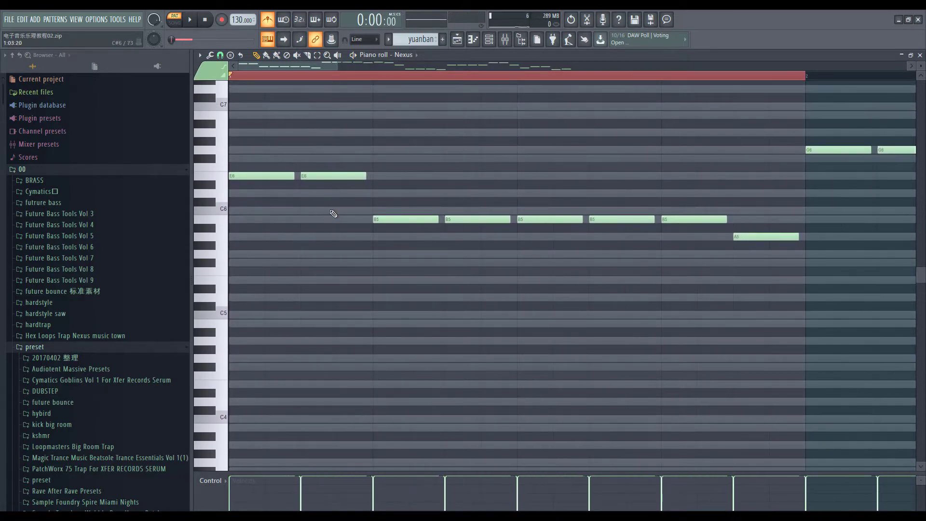
{"action": "scroll", "coordinate": [324, 187], "scroll_direction": "down", "scroll_amount": 2}
{"action": "left_click_drag", "start_coordinate": [633, 273], "coordinate": [195, 163]}
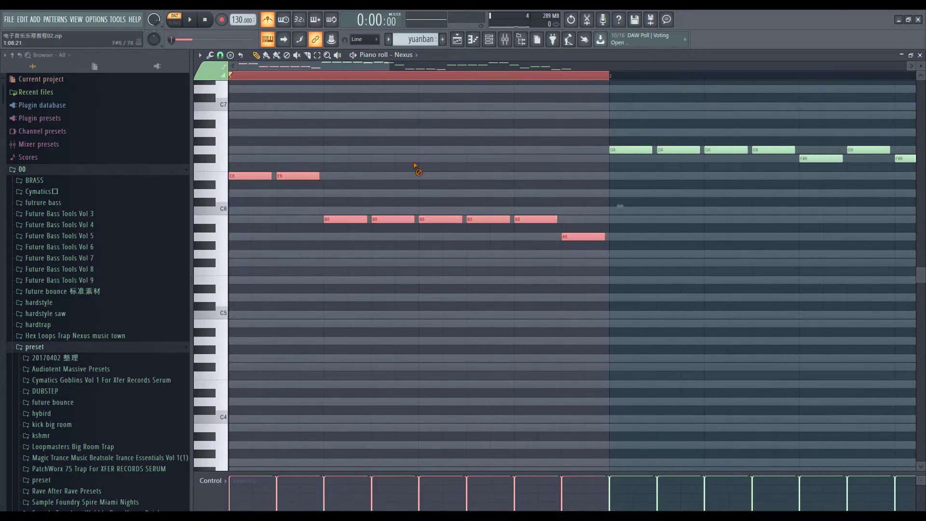
{"action": "left_click", "coordinate": [418, 173], "text": "ctrl"}
{"action": "scroll", "coordinate": [282, 217], "scroll_direction": "up", "scroll_amount": 2}
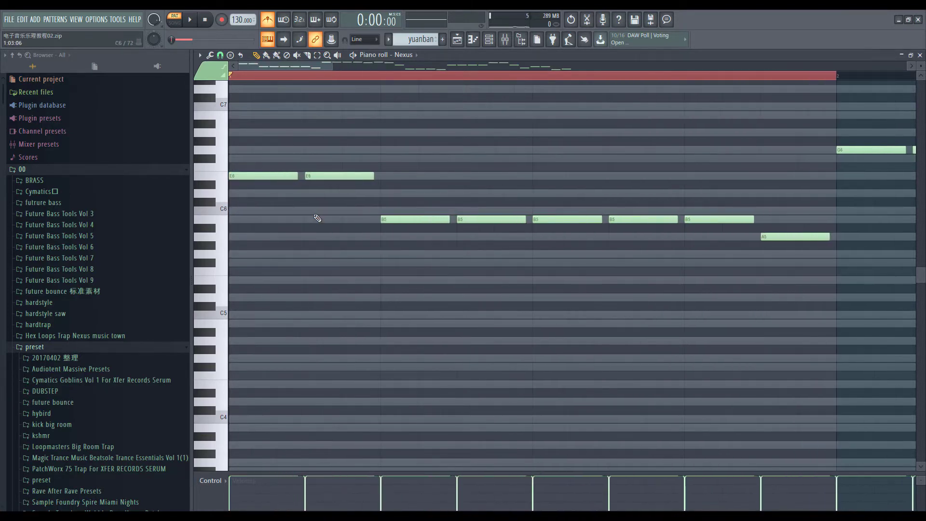
{"action": "scroll", "coordinate": [321, 217], "scroll_direction": "down", "scroll_amount": 2}
{"action": "left_click_drag", "start_coordinate": [599, 265], "coordinate": [203, 167]}
{"action": "left_click", "coordinate": [374, 141], "text": "ctrl"}
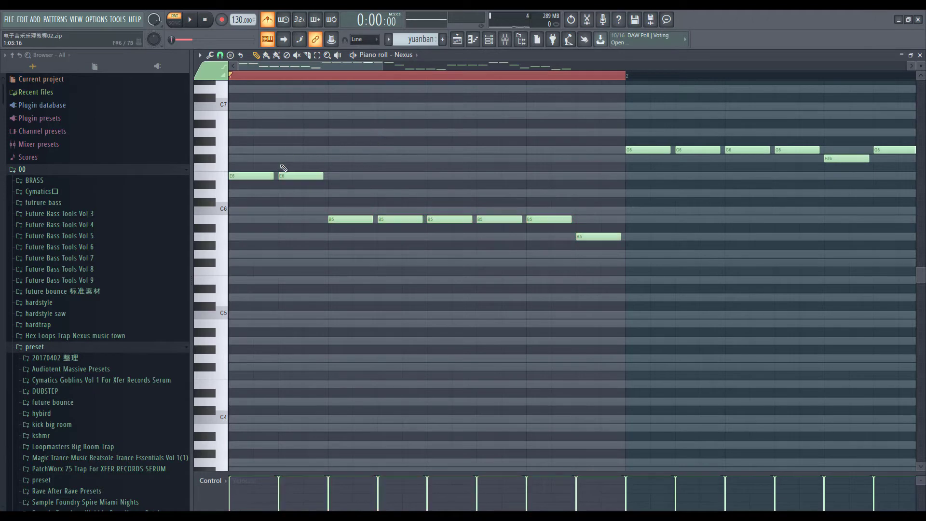
{"action": "scroll", "coordinate": [251, 174], "scroll_direction": "up", "scroll_amount": 1}
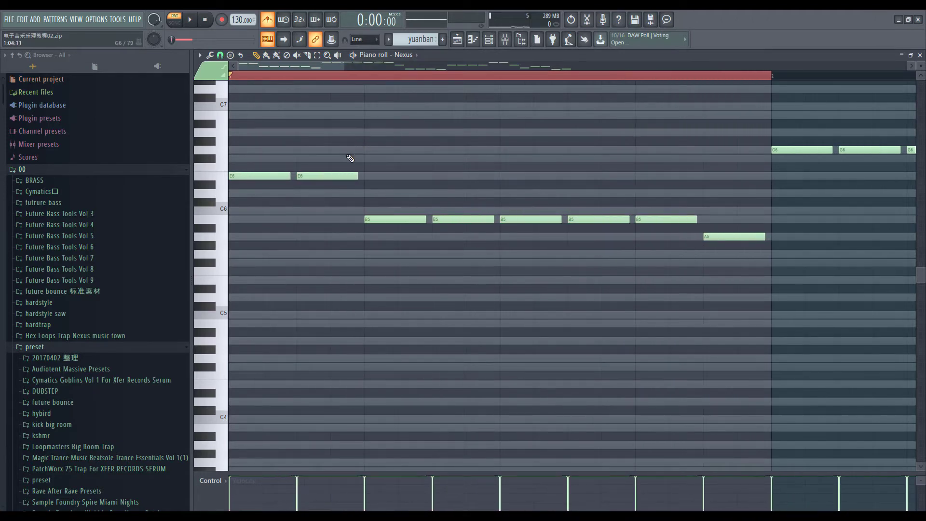
{"action": "scroll", "coordinate": [353, 169], "scroll_direction": "down", "scroll_amount": 2}
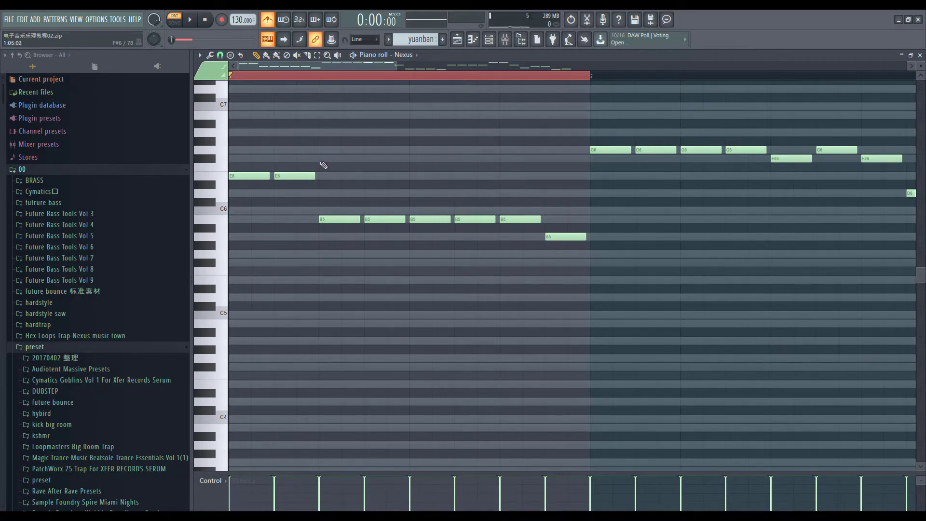
Delete the second E6 and second B5 notes in bar 1 and play the thinned rhythm.
{"action": "right_click", "coordinate": [294, 176]}
{"action": "right_click", "coordinate": [385, 219]}
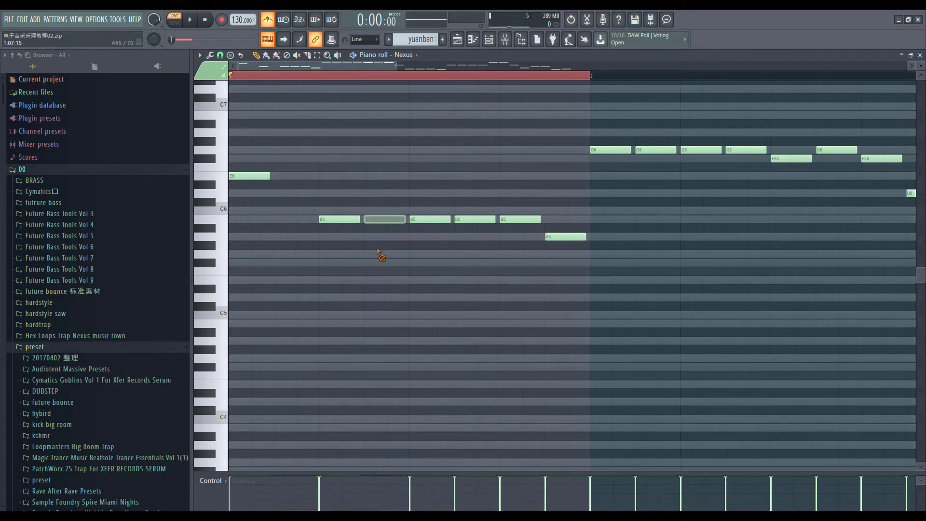
{"action": "key", "text": "space"}
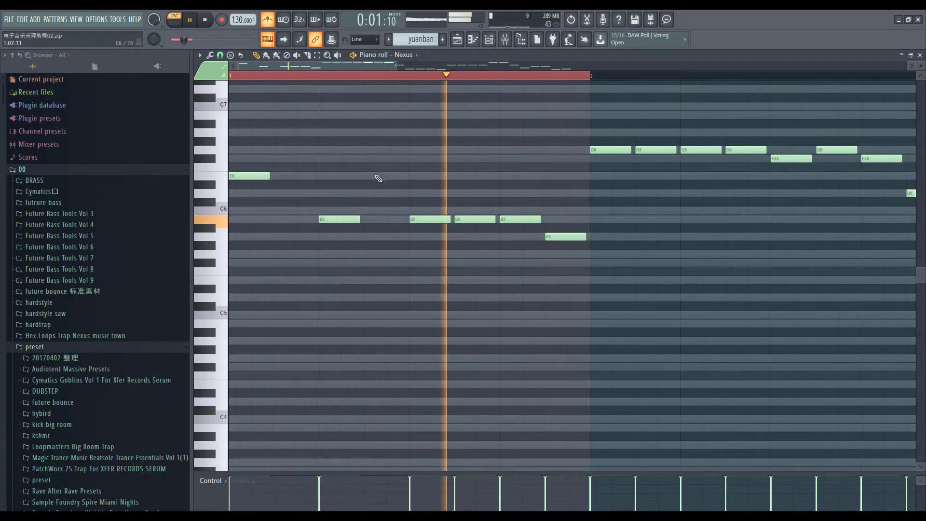
{"action": "key", "text": "space"}
{"action": "left_click_drag", "start_coordinate": [587, 284], "coordinate": [229, 154]}
{"action": "left_click", "coordinate": [455, 158], "text": "ctrl"}
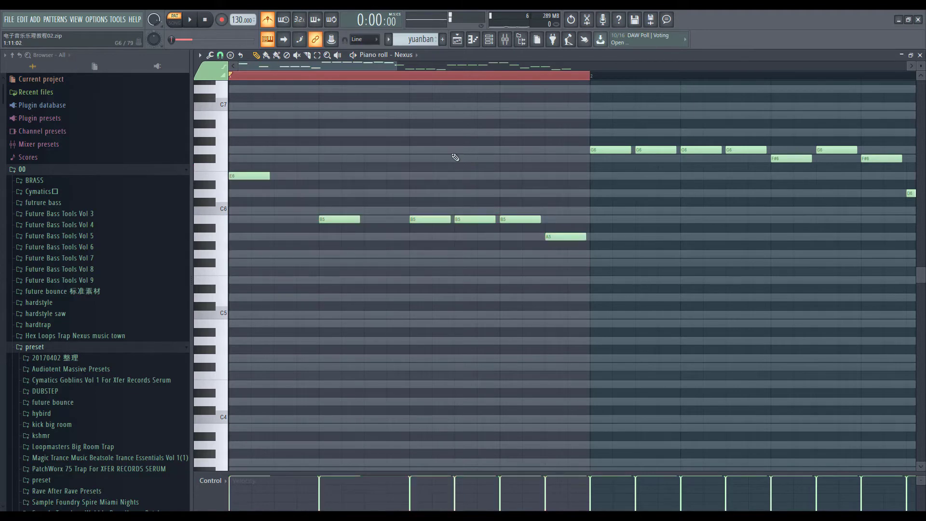
Put the second E6 and second B5 notes back in bar 1 and play the bar for comparison.
{"action": "scroll", "coordinate": [455, 157], "scroll_direction": "down", "scroll_amount": 2}
{"action": "scroll", "coordinate": [238, 193], "scroll_direction": "up", "scroll_amount": 2}
{"action": "left_click", "coordinate": [305, 176]}
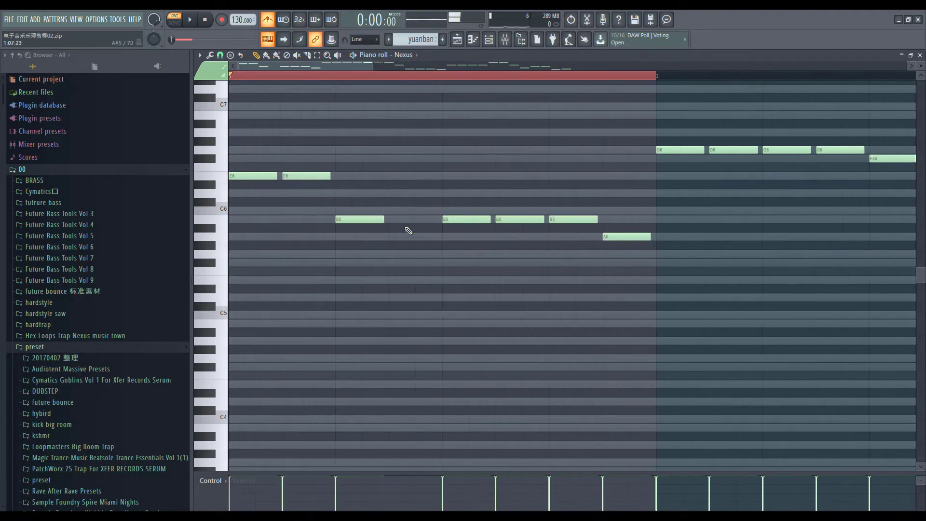
{"action": "left_click", "coordinate": [409, 220]}
{"action": "key", "text": "space"}
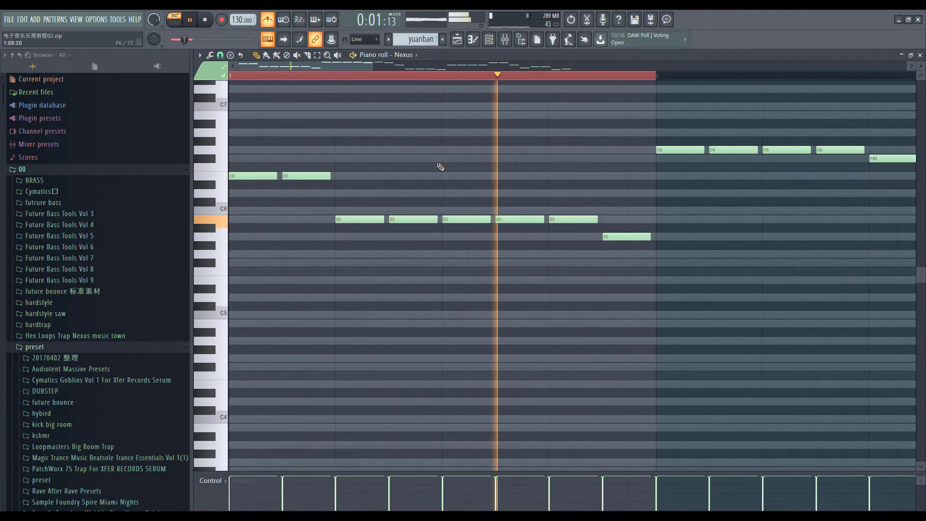
{"action": "key", "text": "space"}
Remove the restored second E6 and second B5 notes from bar 1.
{"action": "right_click", "coordinate": [317, 174]}
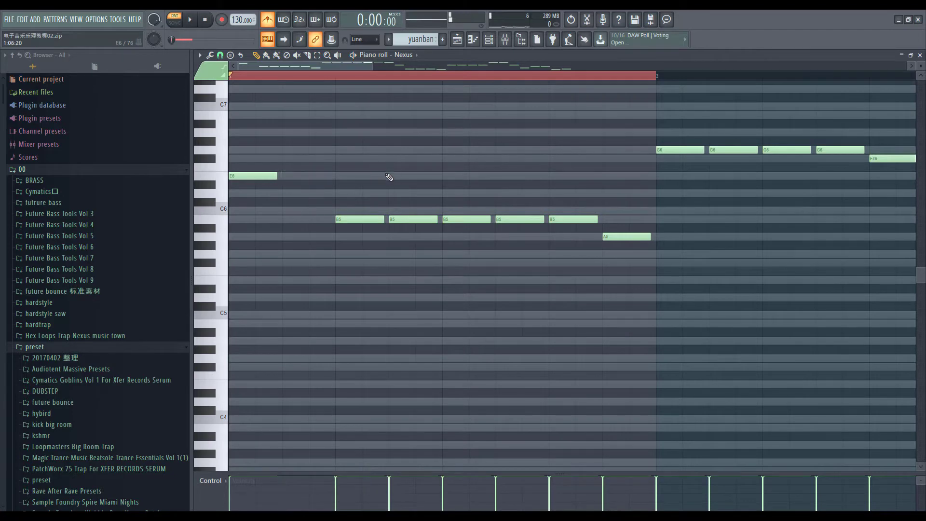
{"action": "right_click", "coordinate": [415, 214]}
Extend the time selection to cover bars 1 and 2, and delete the second G6 note in bar 2.
{"action": "scroll", "coordinate": [389, 217], "scroll_direction": "down", "scroll_amount": 4}
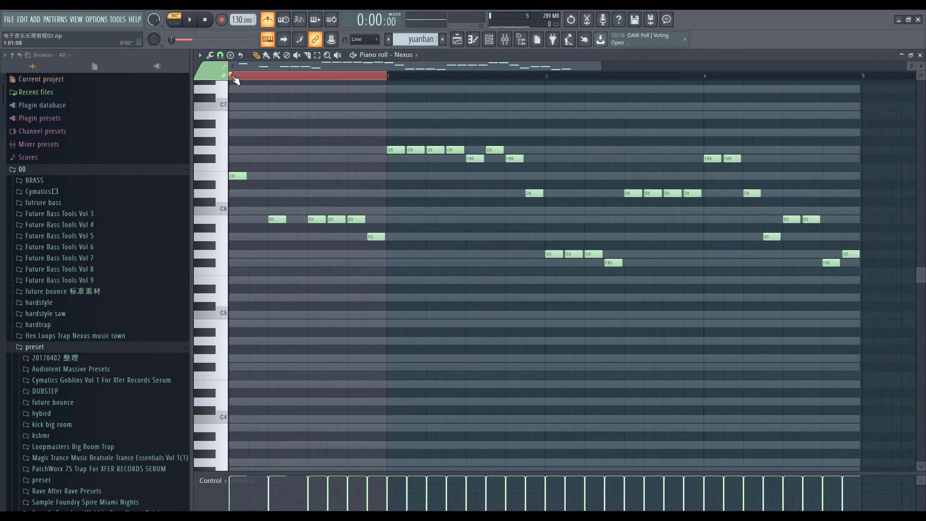
{"action": "left_click_drag", "start_coordinate": [236, 80], "coordinate": [547, 140]}
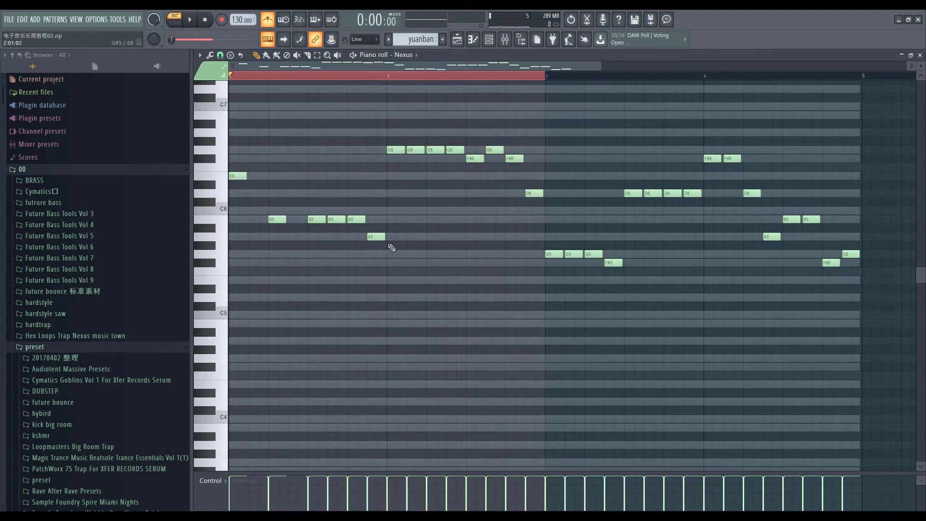
{"action": "scroll", "coordinate": [392, 247], "scroll_direction": "up", "scroll_amount": 3}
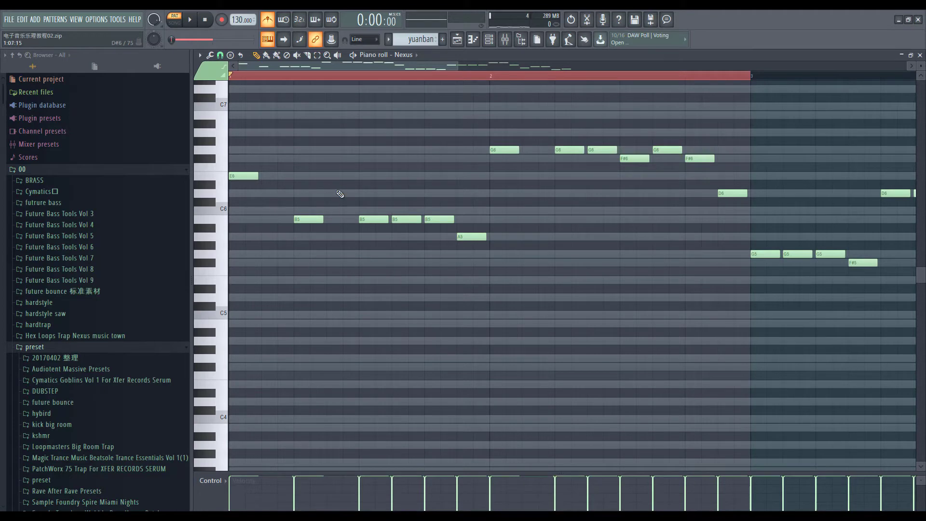
Delete the G6 note just before the first F#6 in bar 2 and play bars 1 and 2.
{"action": "right_click", "coordinate": [603, 150]}
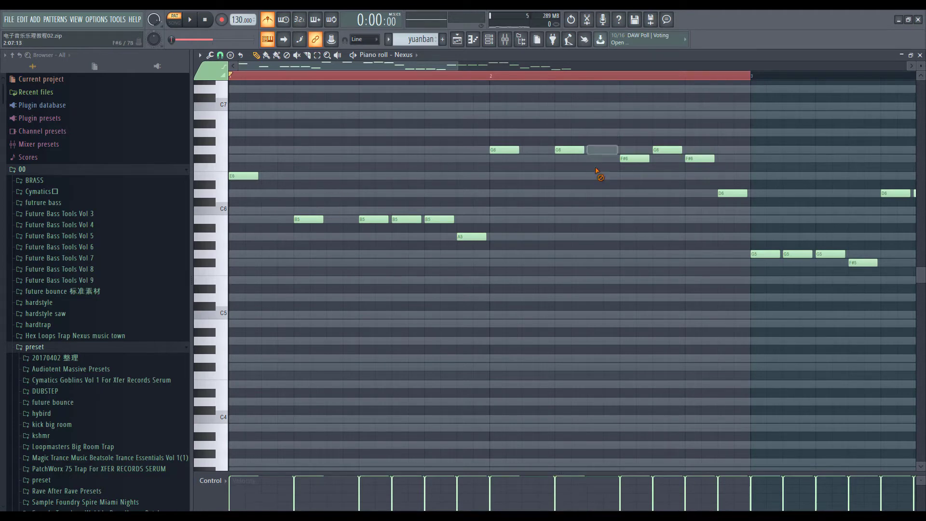
{"action": "key", "text": "space"}
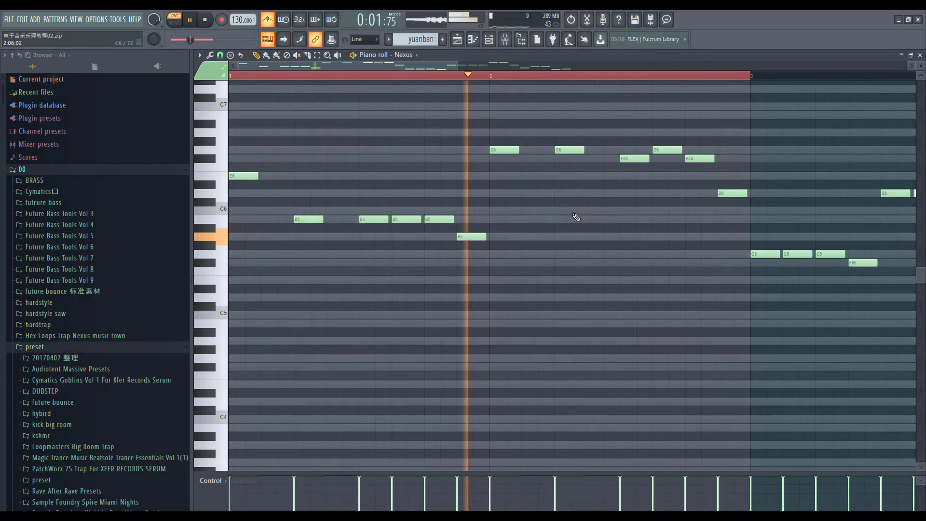
{"action": "key", "text": "space"}
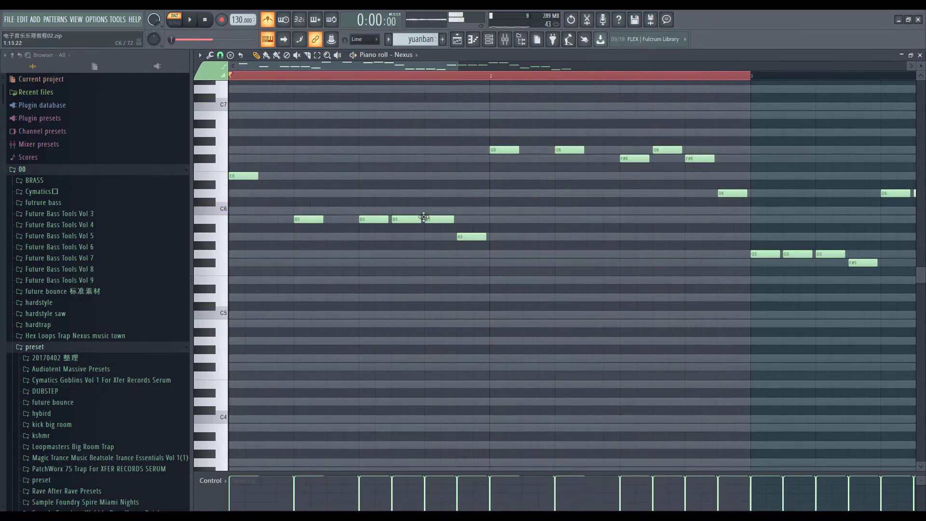
Compare the note groups of bars 1 and 2 by selecting each in turn, and play the two bars.
{"action": "left_click_drag", "start_coordinate": [504, 258], "coordinate": [229, 163]}
{"action": "left_click_drag", "start_coordinate": [728, 204], "coordinate": [502, 120]}
{"action": "left_click", "coordinate": [457, 218], "text": "ctrl"}
{"action": "left_click_drag", "start_coordinate": [478, 259], "coordinate": [241, 165]}
{"action": "left_click_drag", "start_coordinate": [747, 188], "coordinate": [503, 111]}
{"action": "left_click", "coordinate": [552, 225], "text": "ctrl"}
{"action": "left_click_drag", "start_coordinate": [457, 259], "coordinate": [220, 144]}
{"action": "left_click", "coordinate": [456, 198]}
{"action": "key", "text": "space"}
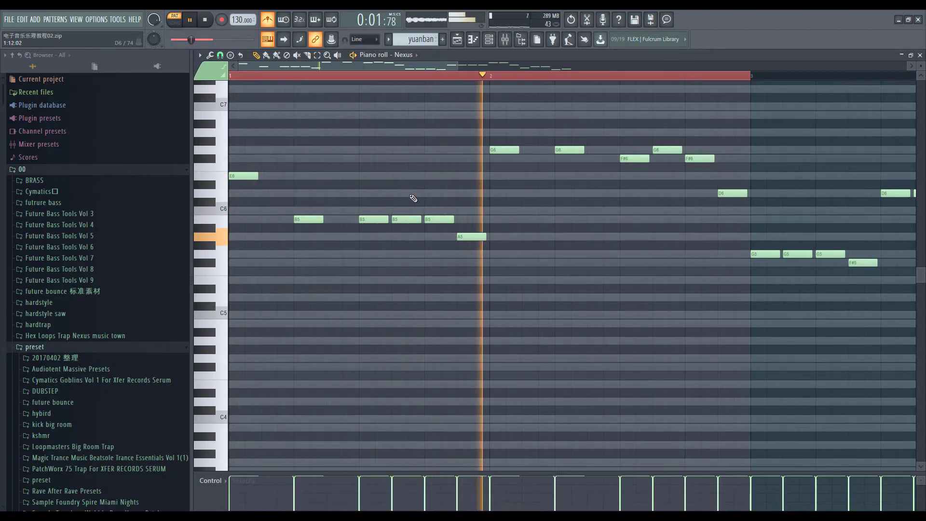
{"action": "key", "text": "space"}
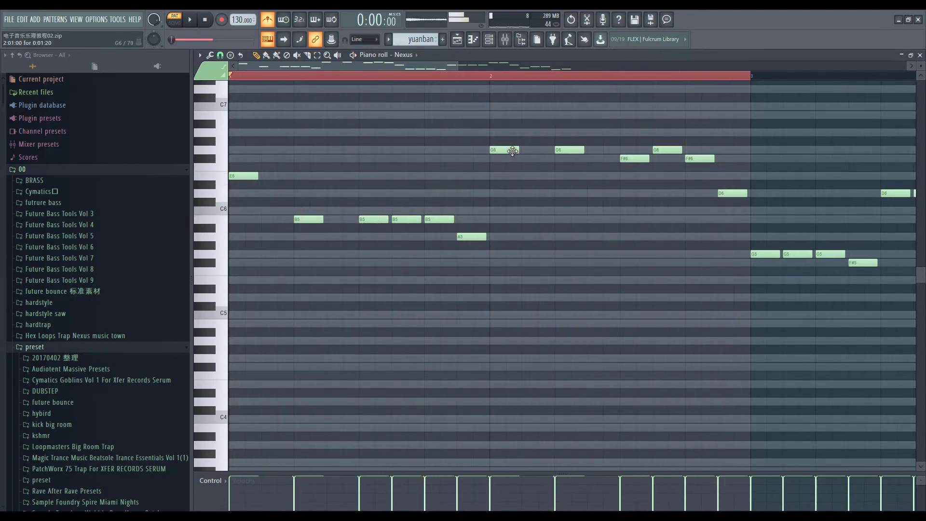
Move the first G6 note of bar 2 one eighth note later, directly before the next G6, and play the result.
{"action": "left_click_drag", "start_coordinate": [511, 151], "coordinate": [539, 150]}
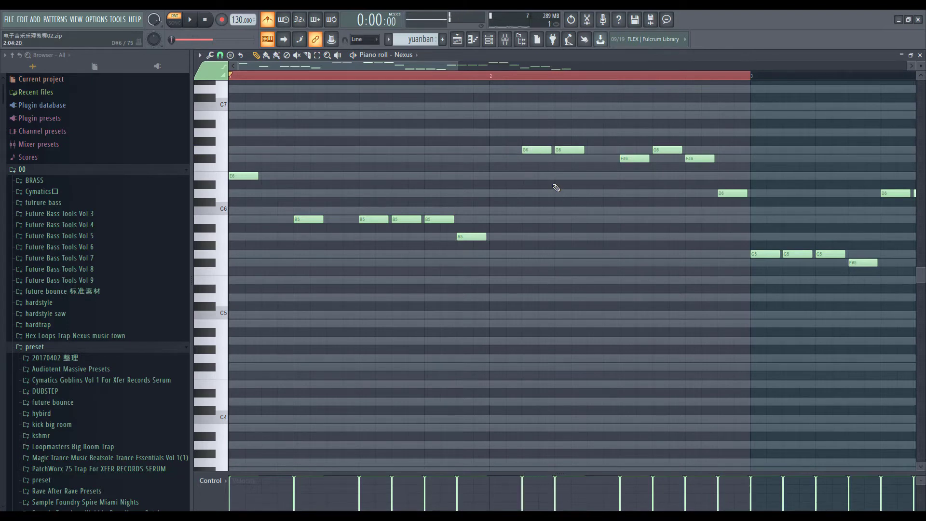
{"action": "key", "text": "space"}
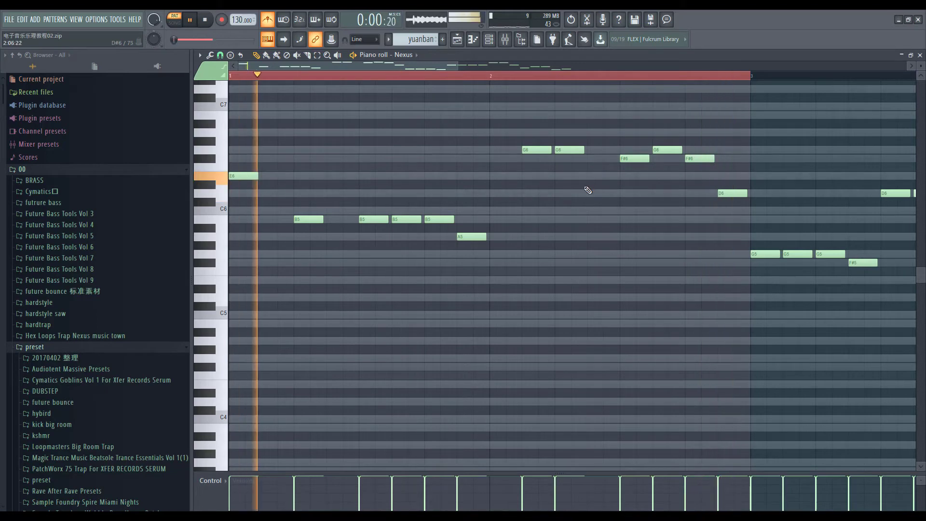
{"action": "key", "text": "space"}
Examine the notes of bar 1 against the shifted G6 entry in bar 2, and play both bars.
{"action": "left_click_drag", "start_coordinate": [719, 284], "coordinate": [182, 93], "text": "ctrl"}
{"action": "right_click", "coordinate": [549, 328]}
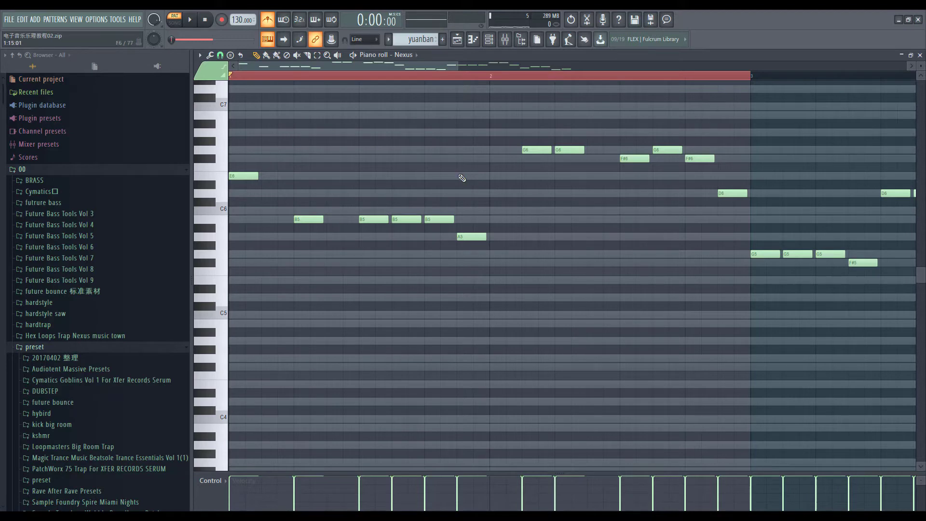
{"action": "left_click_drag", "start_coordinate": [554, 296], "coordinate": [295, 179]}
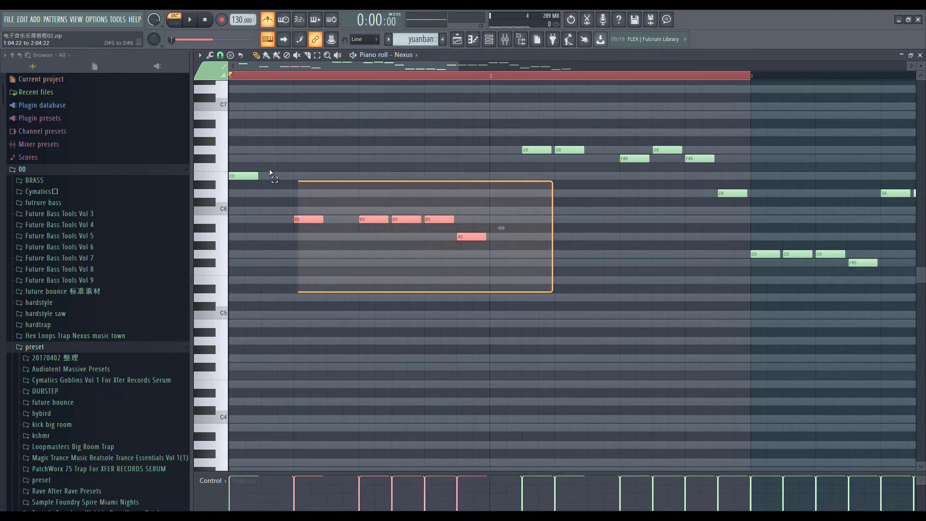
{"action": "left_click", "coordinate": [504, 193]}
{"action": "key", "text": "space"}
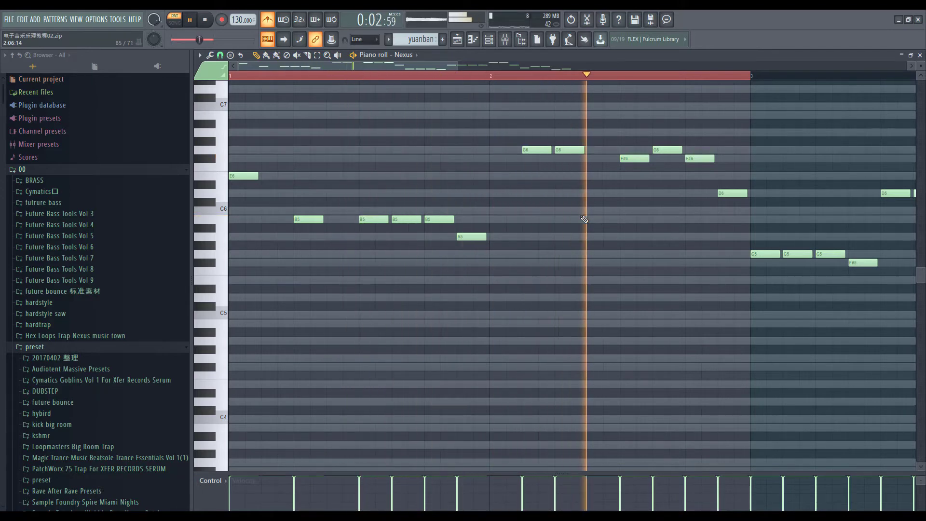
{"action": "key", "text": "space"}
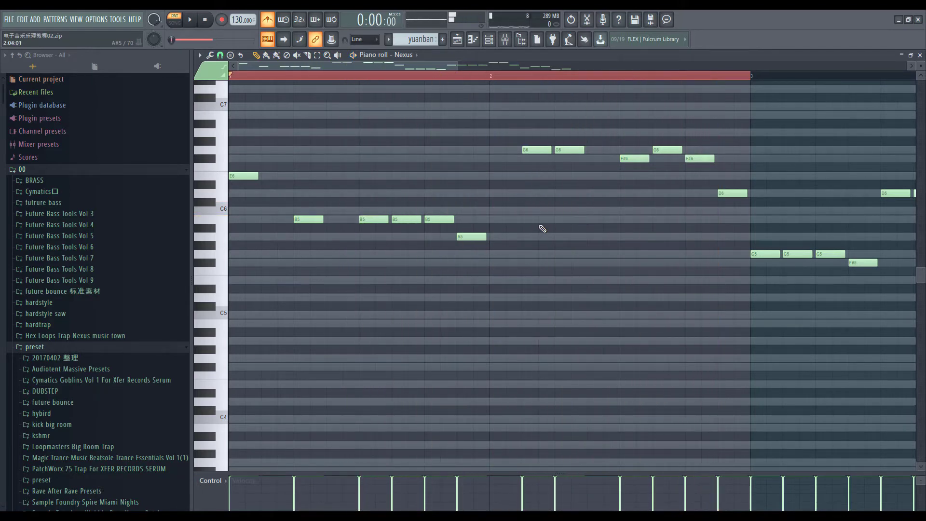
Examine the rhythm of the thinned bars 1 and 2 alongside the unedited bars 3 and 4.
{"action": "scroll", "coordinate": [576, 278], "scroll_direction": "down", "scroll_amount": 3}
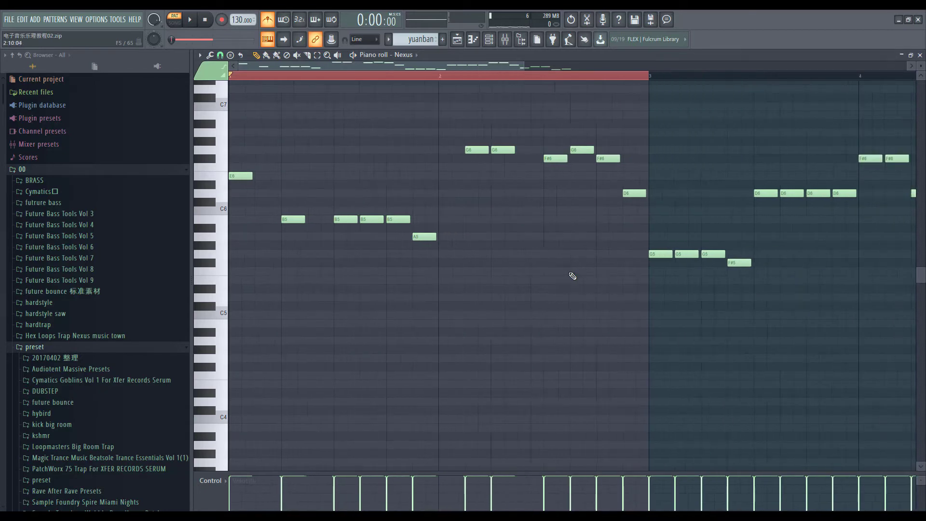
{"action": "left_click_drag", "start_coordinate": [603, 291], "coordinate": [221, 112]}
{"action": "left_click", "coordinate": [434, 312], "text": "ctrl"}
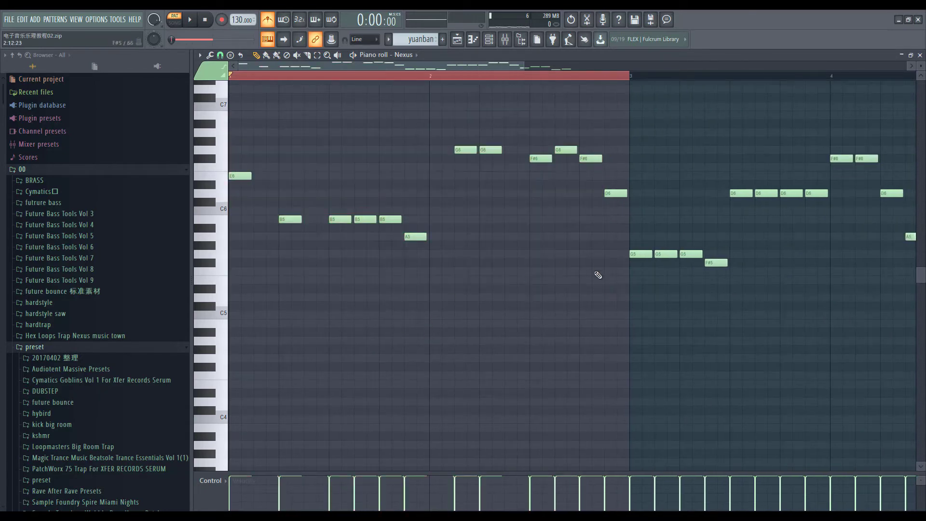
{"action": "left_click_drag", "start_coordinate": [602, 292], "coordinate": [220, 120]}
{"action": "left_click", "coordinate": [288, 284], "text": "ctrl"}
{"action": "scroll", "coordinate": [244, 213], "scroll_direction": "up", "scroll_amount": 3}
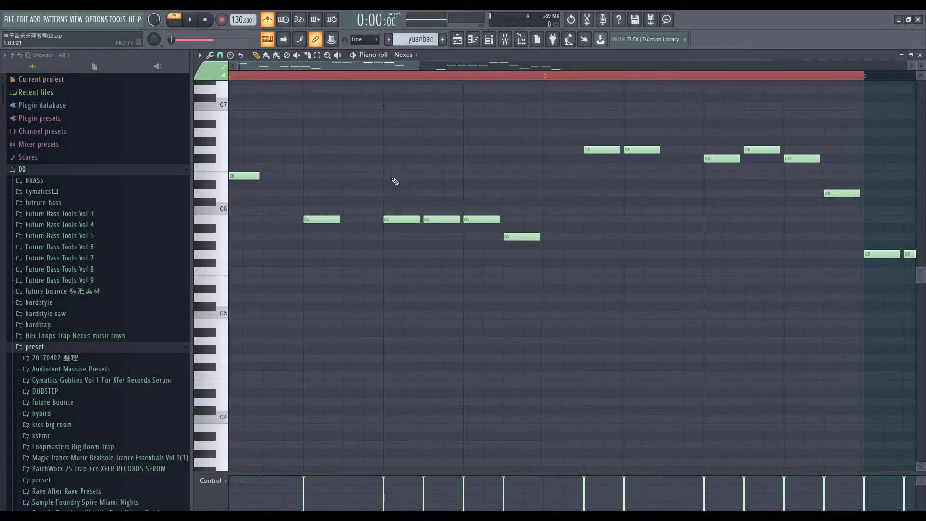
{"action": "scroll", "coordinate": [559, 256], "scroll_direction": "down", "scroll_amount": 4}
{"action": "scroll", "coordinate": [481, 253], "scroll_direction": "down", "scroll_amount": 1}
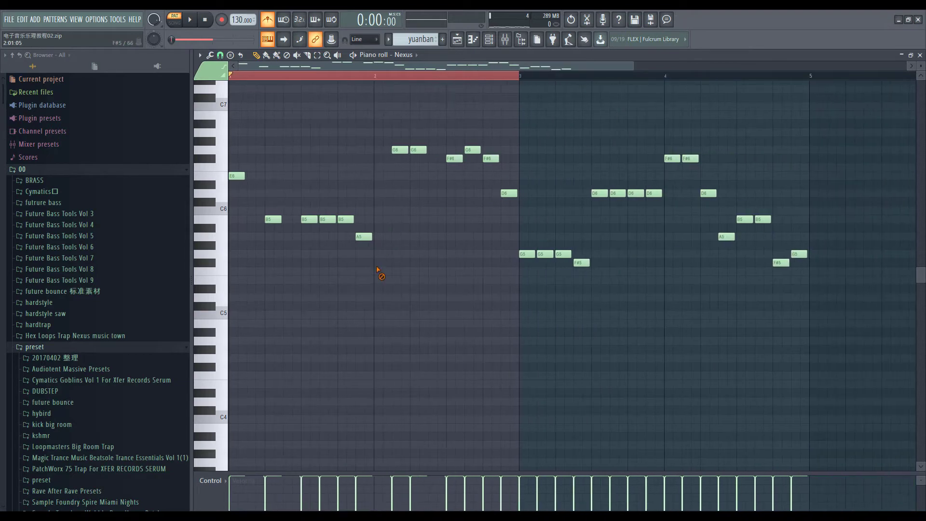
{"action": "scroll", "coordinate": [267, 285], "scroll_direction": "up", "scroll_amount": 3}
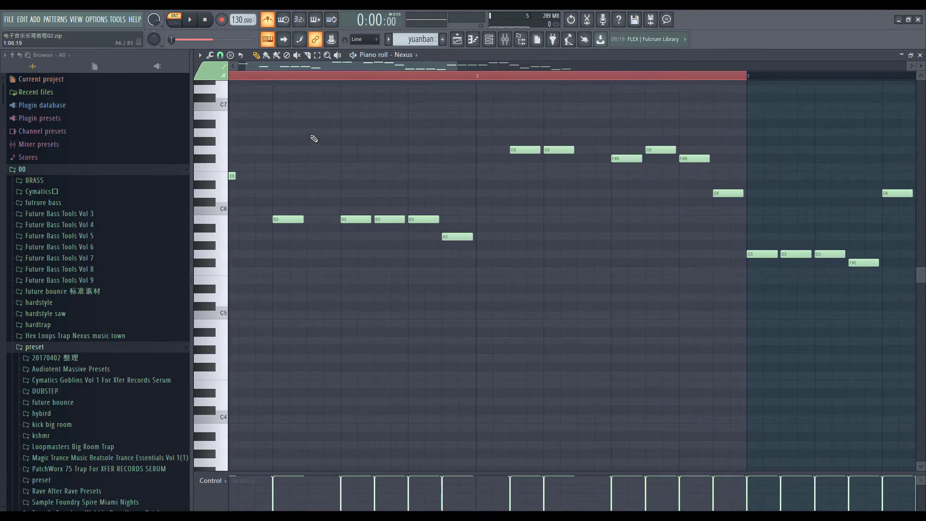
{"action": "scroll", "coordinate": [417, 147], "scroll_direction": "down", "scroll_amount": 2}
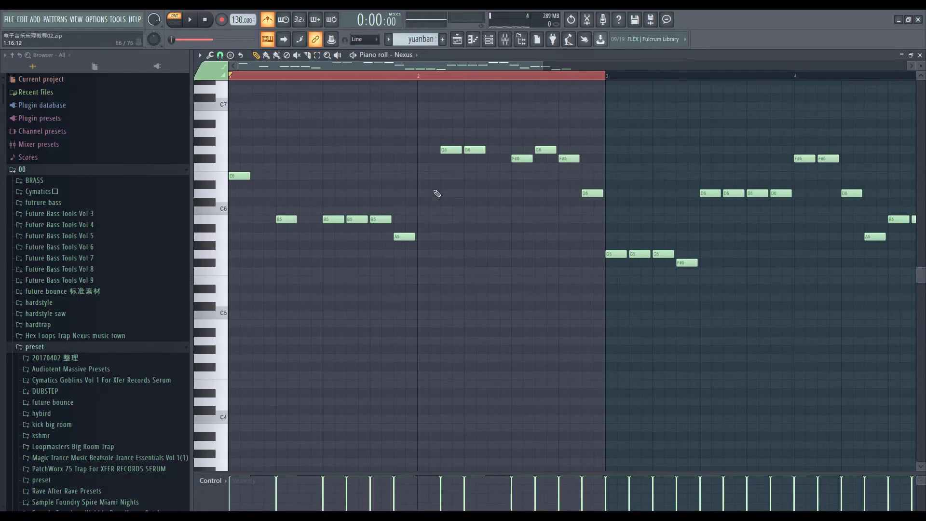
Play the reworked bars 1 and 2 twice to check the new rhythm.
{"action": "key", "text": "space"}
{"action": "scroll", "coordinate": [530, 256], "scroll_direction": "up", "scroll_amount": 1}
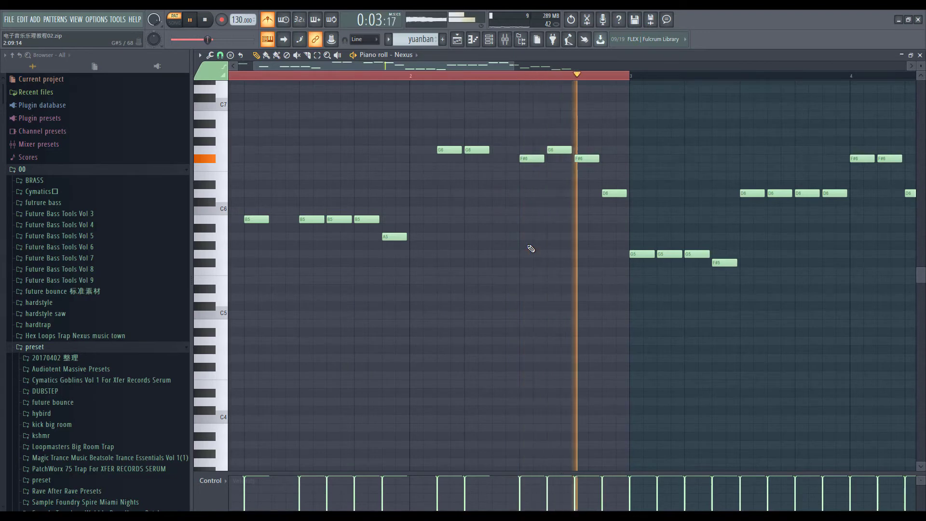
{"action": "scroll", "coordinate": [488, 254], "scroll_direction": "down", "scroll_amount": 2}
{"action": "key", "text": "space"}
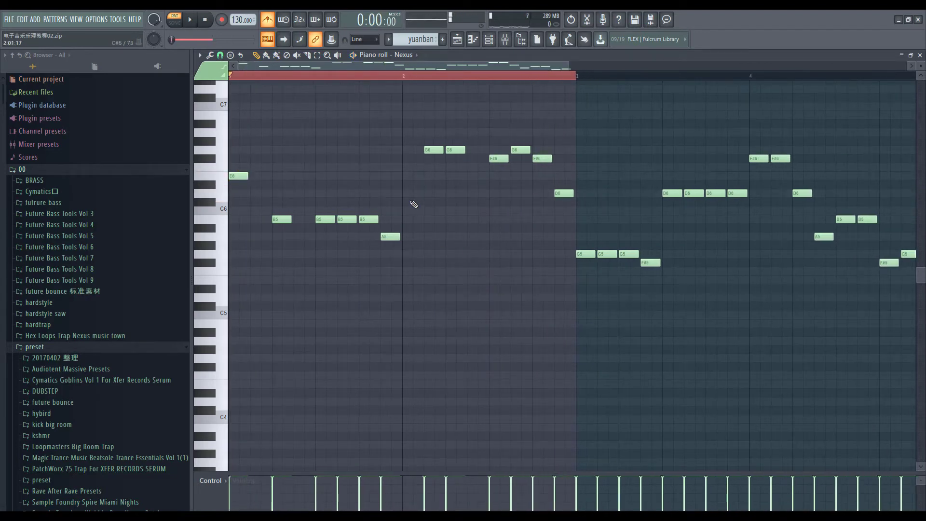
{"action": "key", "text": "space"}
{"action": "scroll", "coordinate": [427, 202], "scroll_direction": "down", "scroll_amount": 2}
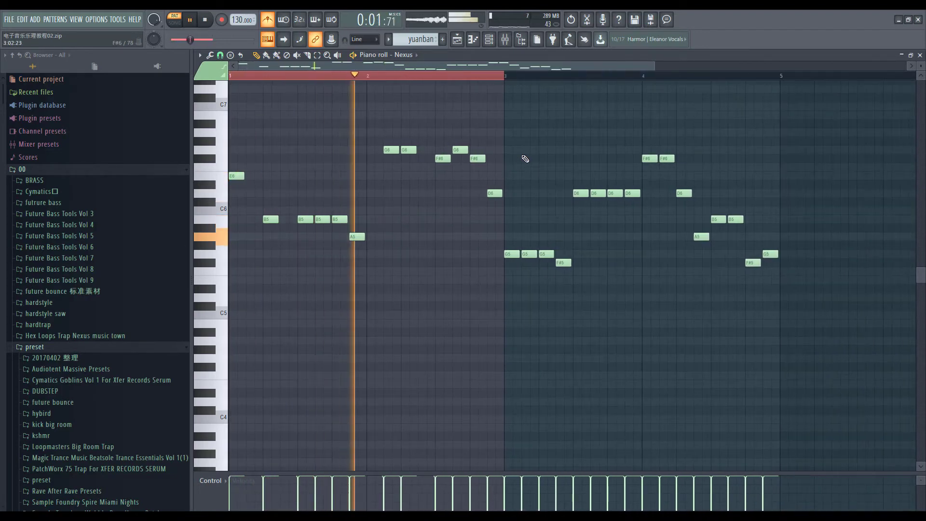
{"action": "key", "text": "space"}
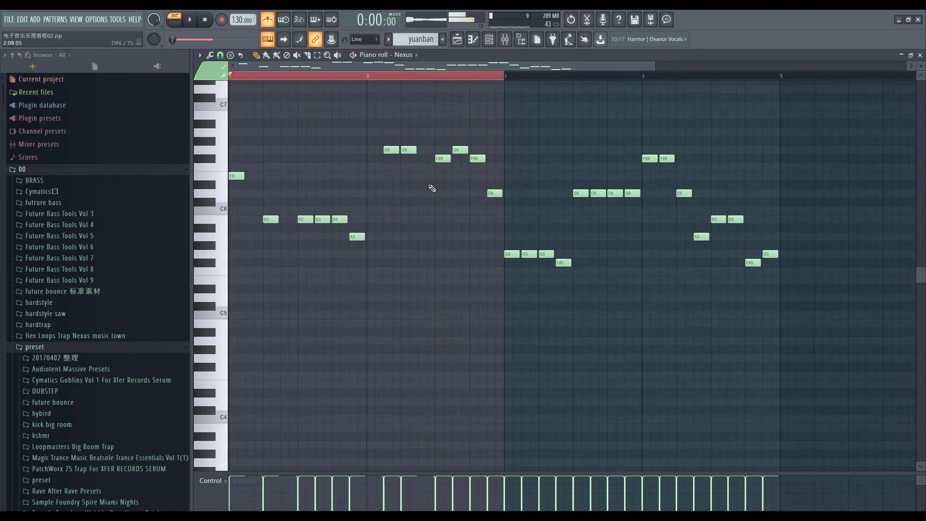
Add two half-length G6 notes in the gap before the first F#6 in bar 2 and play the bars.
{"action": "scroll", "coordinate": [406, 218], "scroll_direction": "up", "scroll_amount": 2}
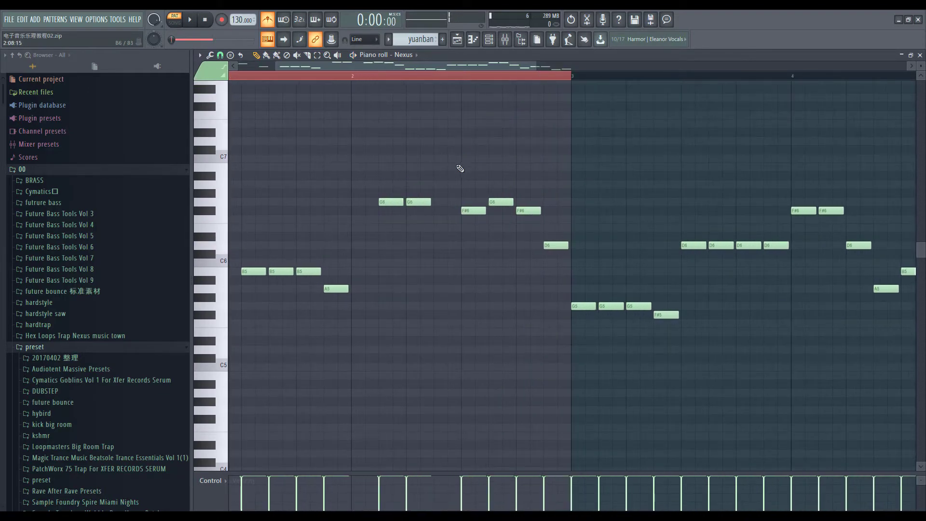
{"action": "scroll", "coordinate": [435, 220], "scroll_direction": "up", "scroll_amount": 2}
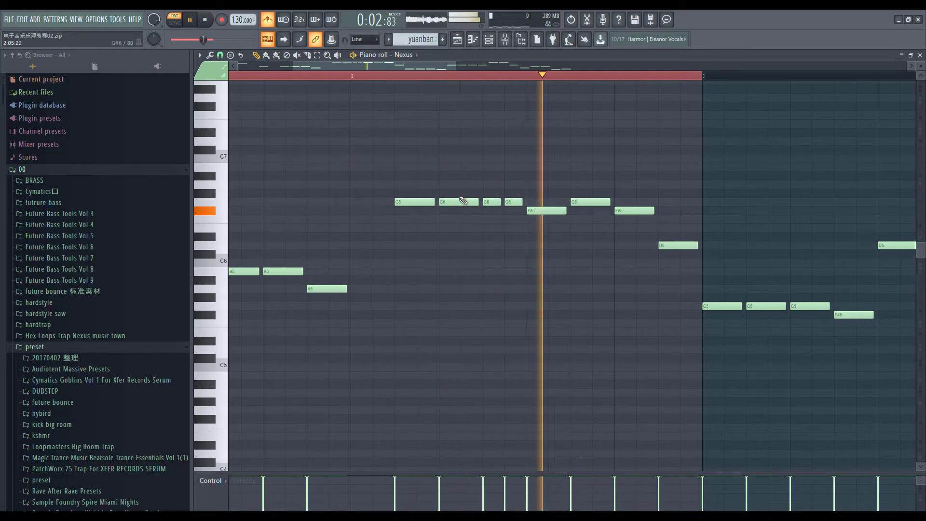
{"action": "scroll", "coordinate": [485, 154], "scroll_direction": "down", "scroll_amount": 3}
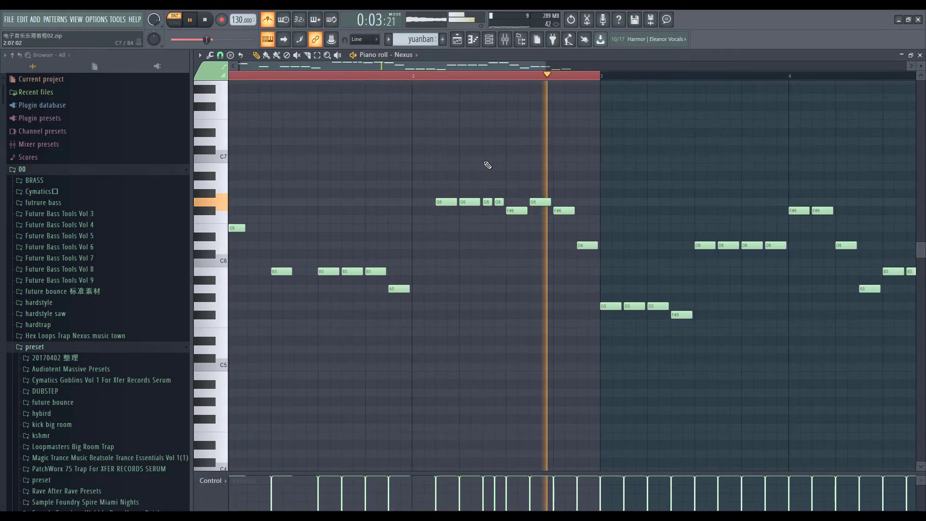
{"action": "key", "text": "space"}
{"action": "scroll", "coordinate": [486, 164], "scroll_direction": "up", "scroll_amount": 3}
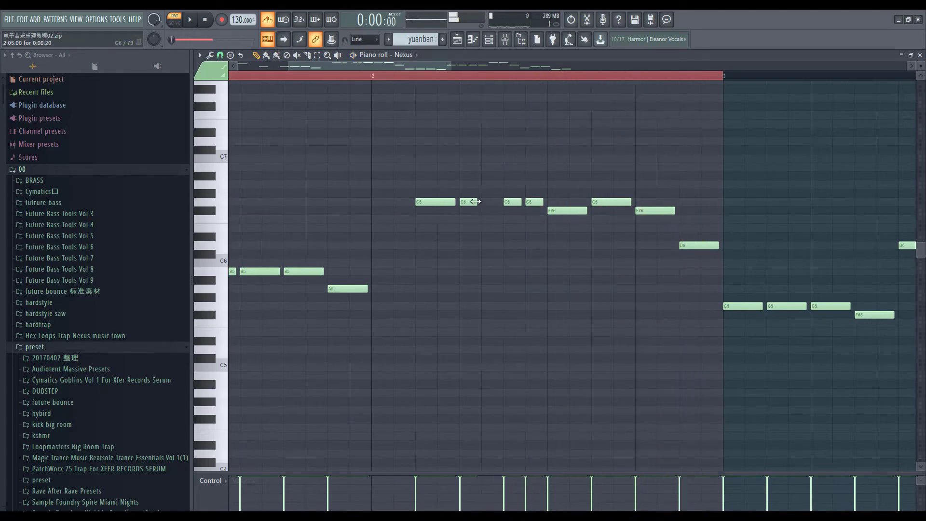
{"action": "scroll", "coordinate": [516, 157], "scroll_direction": "down", "scroll_amount": 4}
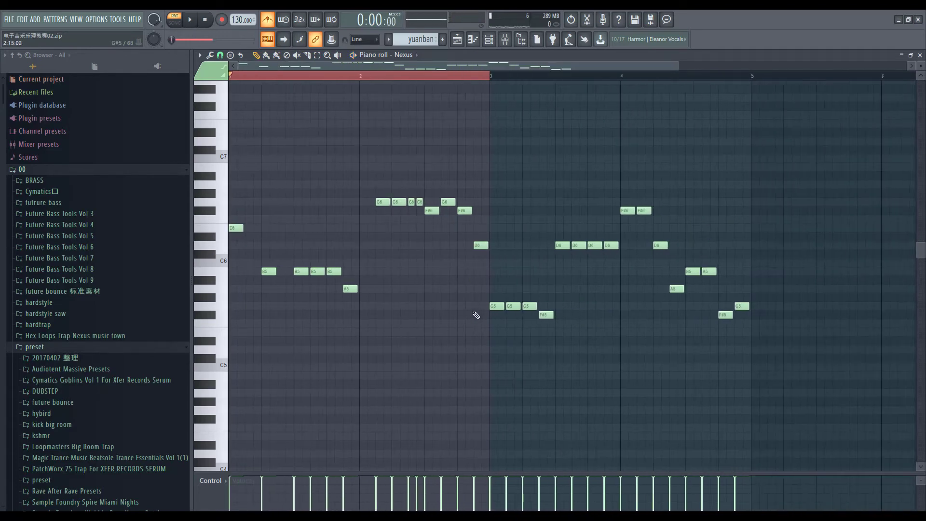
Review the varied rhythm across bars 1 and 2 by selecting their notes together.
{"action": "left_click_drag", "start_coordinate": [475, 314], "coordinate": [232, 145]}
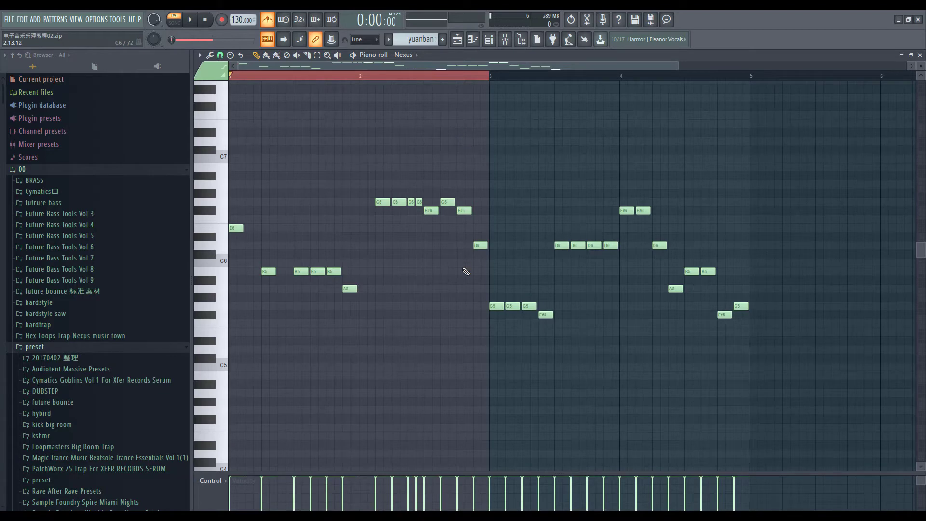
{"action": "left_click_drag", "start_coordinate": [476, 312], "coordinate": [219, 149]}
{"action": "left_click", "coordinate": [531, 171], "text": "ctrl"}
{"action": "scroll", "coordinate": [514, 172], "scroll_direction": "down", "scroll_amount": 1}
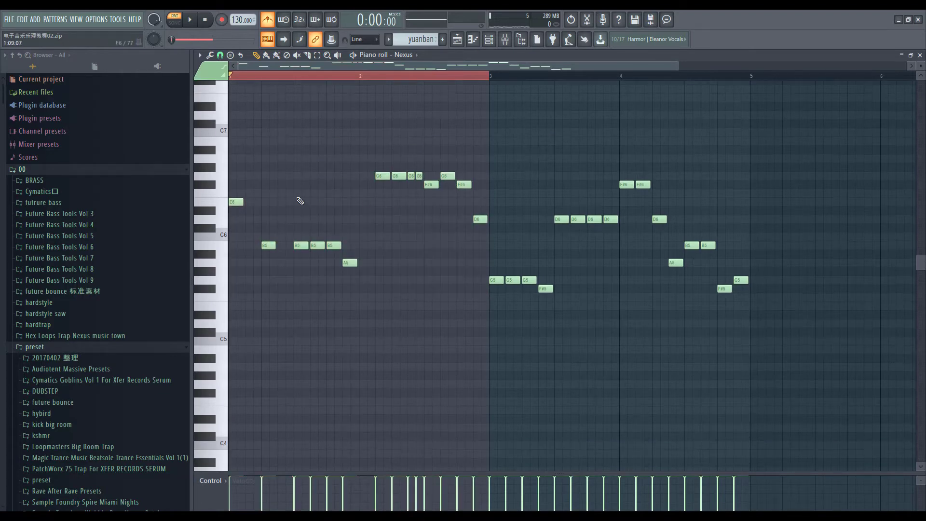
Extend the time selection to cover bars 1 to 3, and delete the second G5 note in bar 3.
{"action": "scroll", "coordinate": [242, 200], "scroll_direction": "up", "scroll_amount": 2}
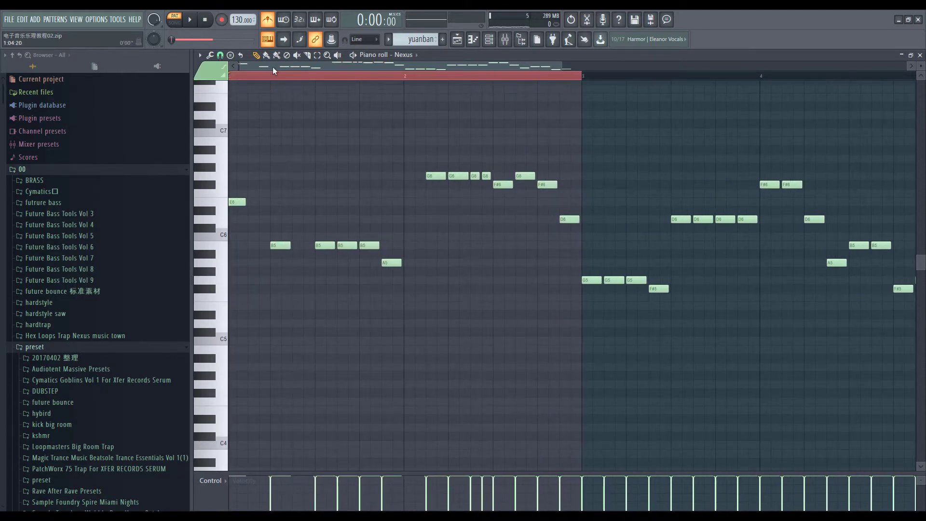
{"action": "scroll", "coordinate": [233, 97], "scroll_direction": "down", "scroll_amount": 2}
{"action": "left_click_drag", "start_coordinate": [233, 77], "coordinate": [625, 117]}
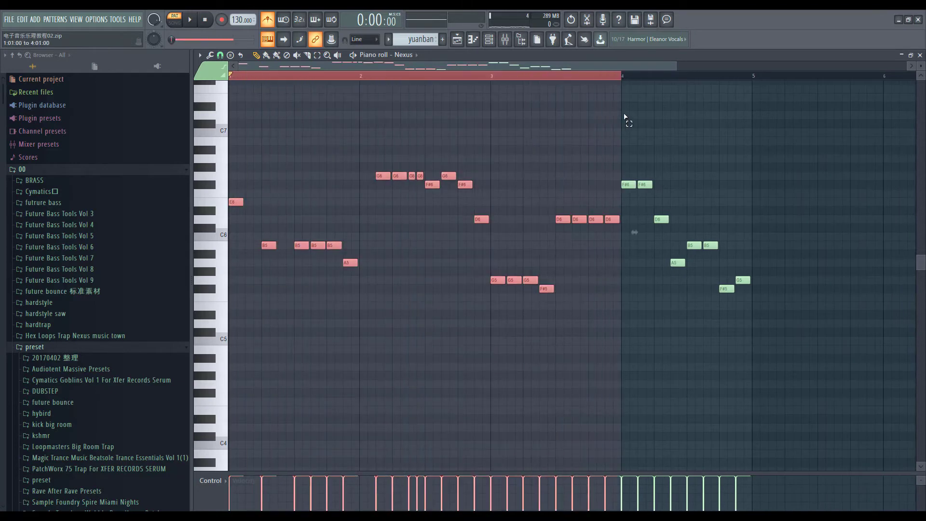
{"action": "scroll", "coordinate": [255, 264], "scroll_direction": "up", "scroll_amount": 2}
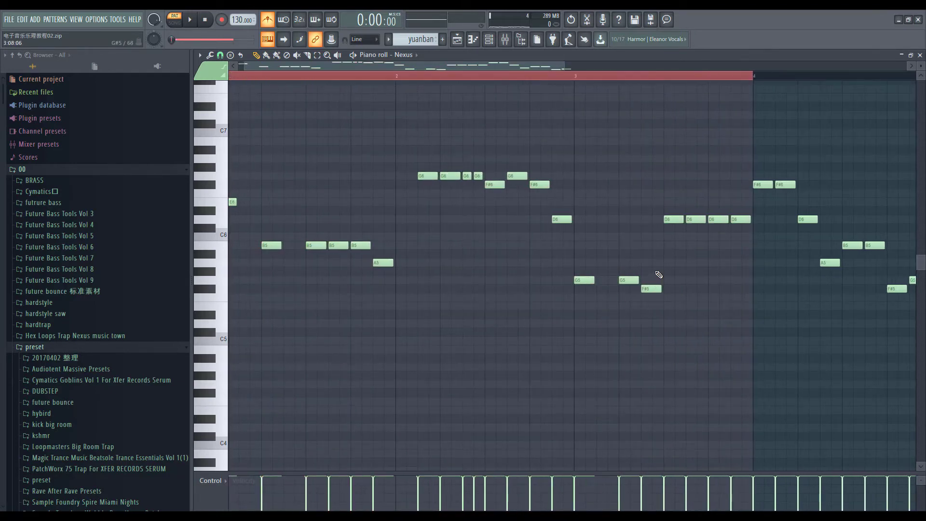
Delete the F#5 note in bar 3 and play bars 1 to 3.
{"action": "scroll", "coordinate": [567, 253], "scroll_direction": "down", "scroll_amount": 2}
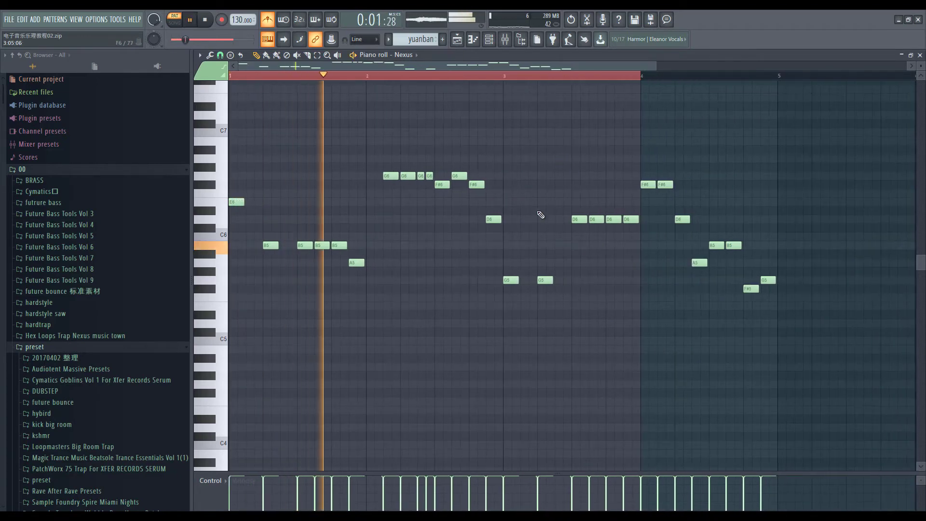
{"action": "scroll", "coordinate": [537, 212], "scroll_direction": "up", "scroll_amount": 3}
{"action": "scroll", "coordinate": [565, 240], "scroll_direction": "down", "scroll_amount": 3}
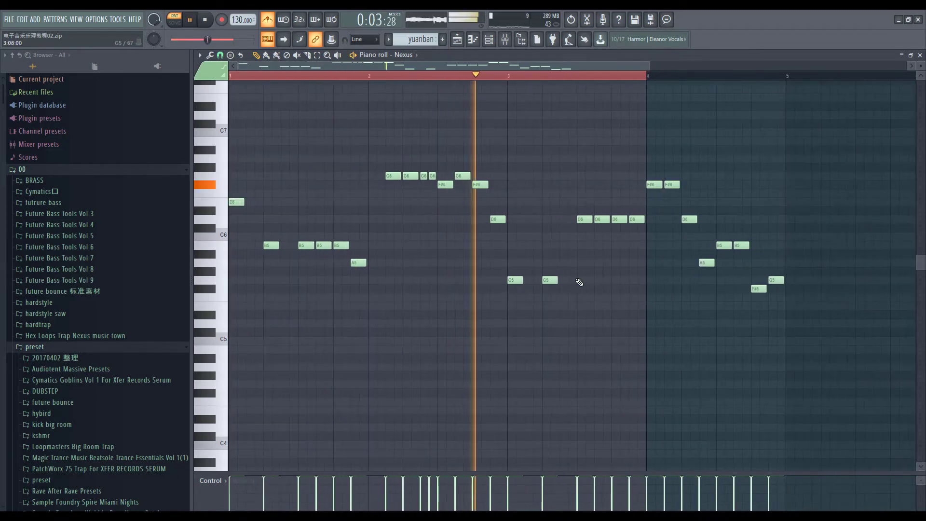
{"action": "scroll", "coordinate": [577, 281], "scroll_direction": "up", "scroll_amount": 3}
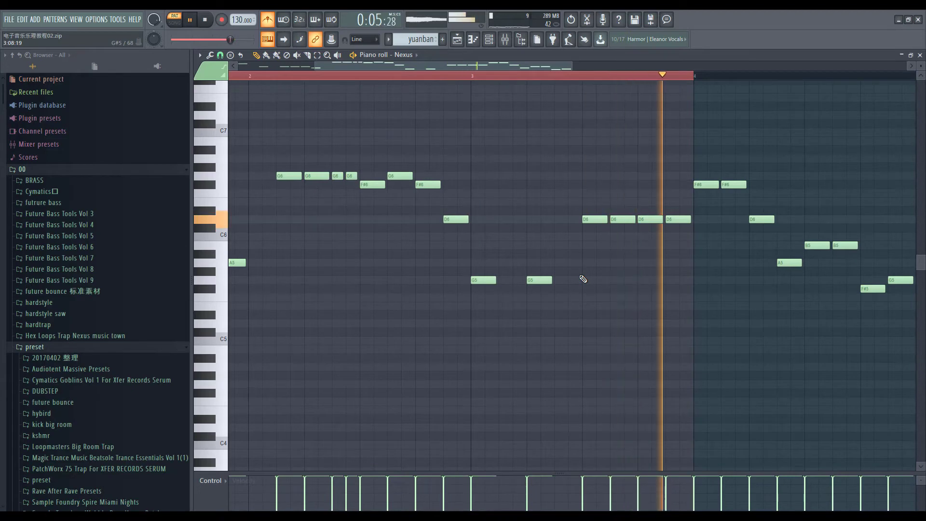
{"action": "scroll", "coordinate": [538, 196], "scroll_direction": "down", "scroll_amount": 2}
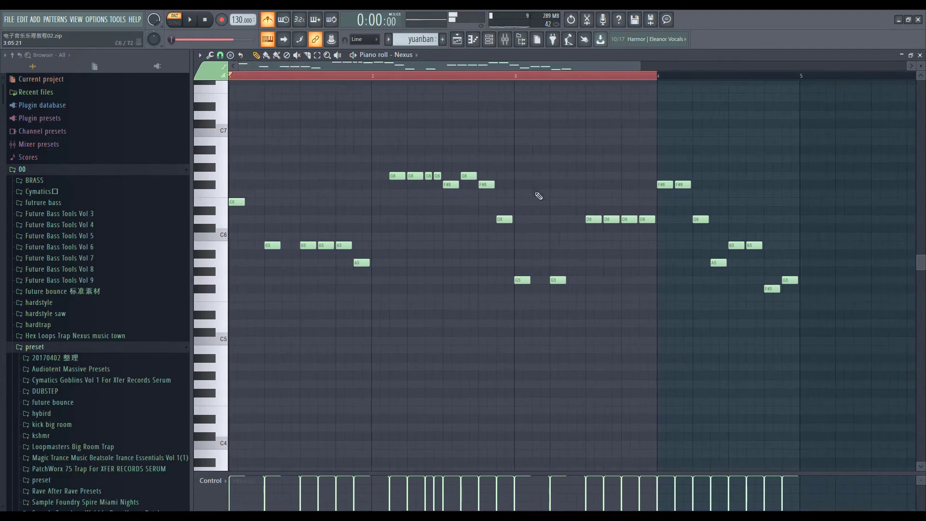
Play bars 1 to 3, and add an F#5 note right after the second G5 in bar 3.
{"action": "scroll", "coordinate": [613, 186], "scroll_direction": "down", "scroll_amount": 1}
{"action": "scroll", "coordinate": [528, 160], "scroll_direction": "down", "scroll_amount": 1}
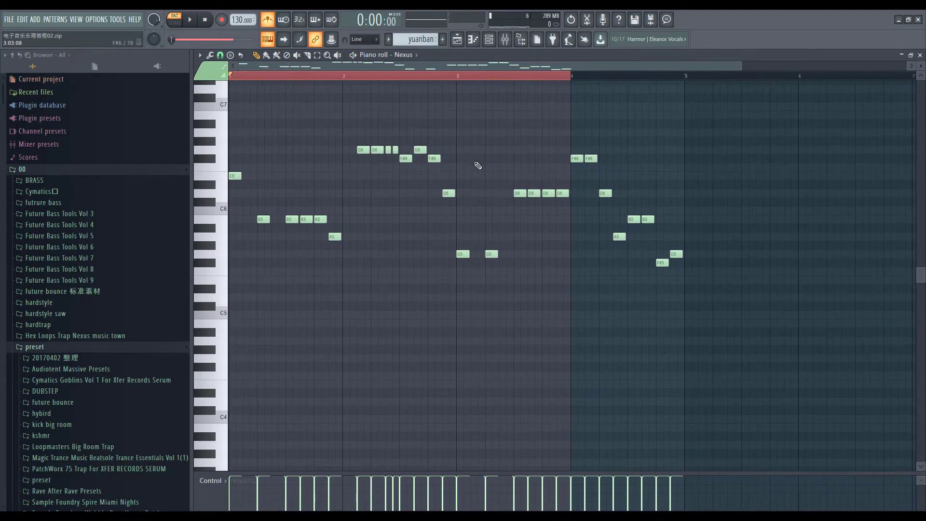
{"action": "scroll", "coordinate": [482, 164], "scroll_direction": "up", "scroll_amount": 2}
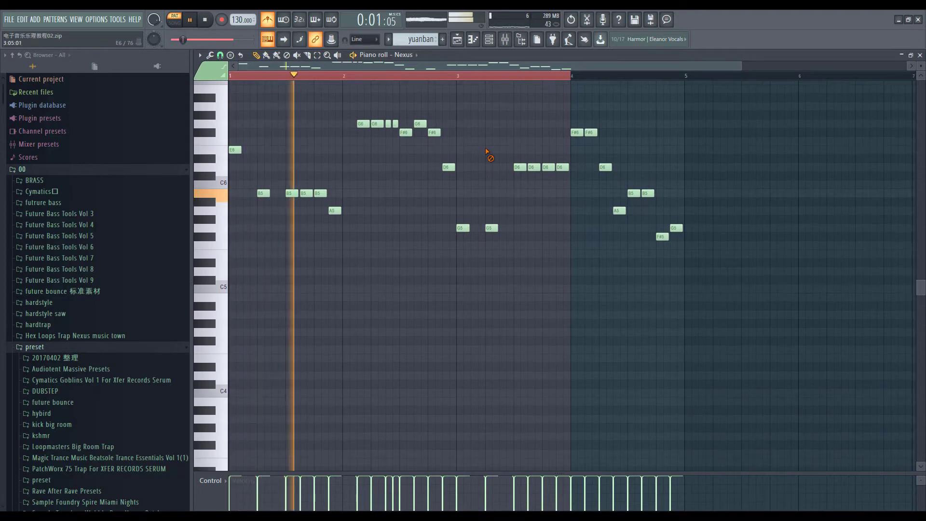
{"action": "scroll", "coordinate": [482, 188], "scroll_direction": "up", "scroll_amount": 2}
{"action": "scroll", "coordinate": [476, 266], "scroll_direction": "up", "scroll_amount": 2}
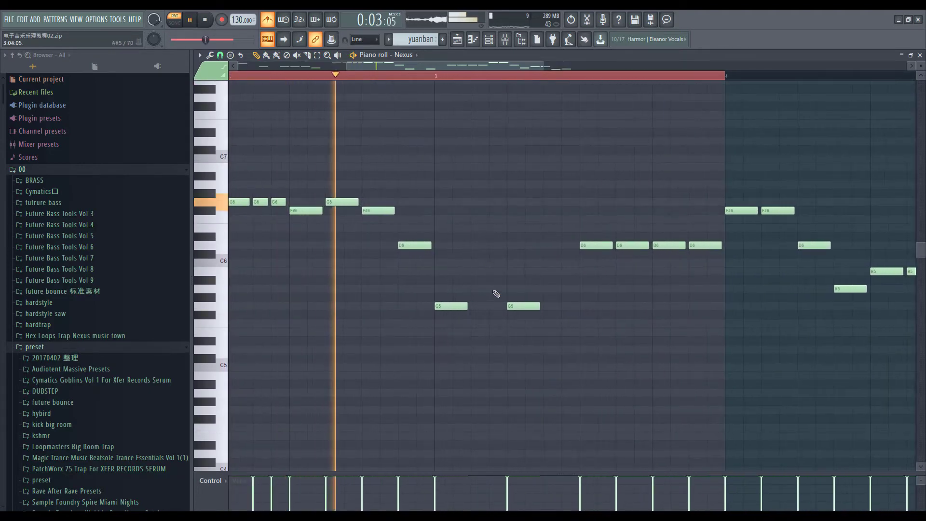
{"action": "key", "text": "space"}
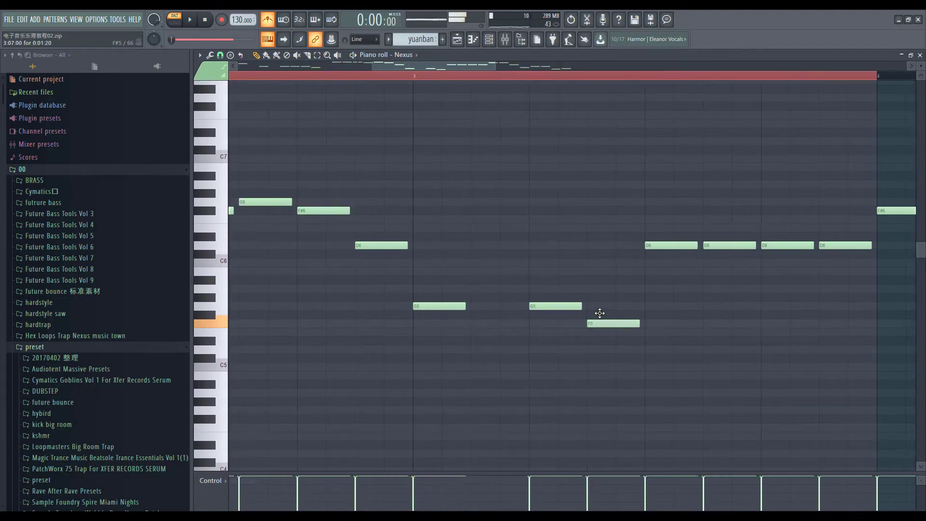
{"action": "left_click_drag", "start_coordinate": [626, 337], "coordinate": [525, 276]}
{"action": "left_click", "coordinate": [545, 239], "text": "ctrl"}
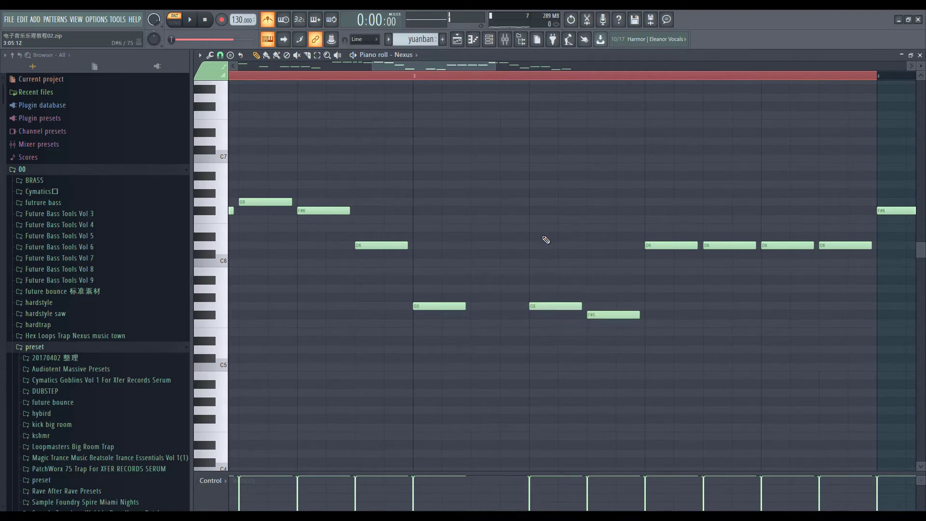
Play the melody from the start and clear the time selection over bars 1 to 3.
{"action": "key", "text": "space"}
{"action": "scroll", "coordinate": [519, 236], "scroll_direction": "down", "scroll_amount": 4}
{"action": "left_click", "coordinate": [464, 77], "text": "ctrl"}
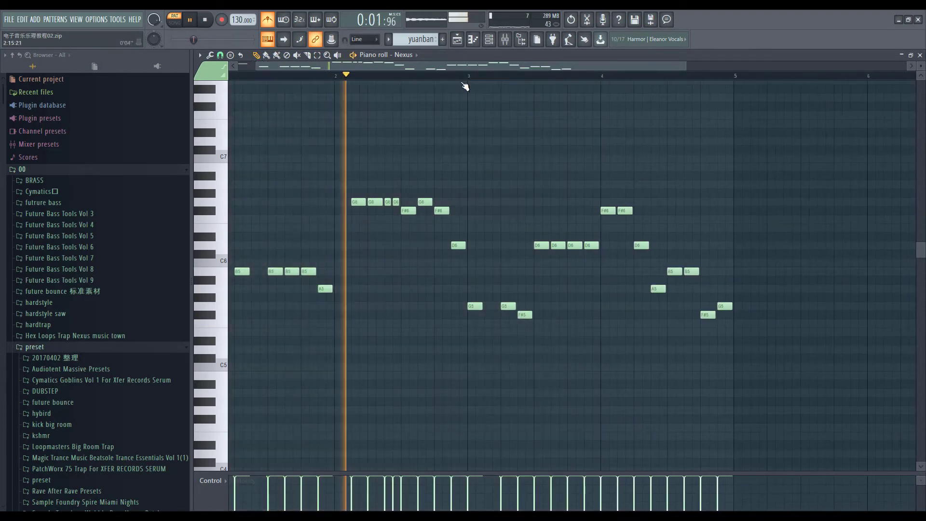
Split the second F#6 in bar 4 into two half-length F#6 notes and play the melody.
{"action": "scroll", "coordinate": [482, 207], "scroll_direction": "down", "scroll_amount": 3}
{"action": "scroll", "coordinate": [525, 256], "scroll_direction": "up", "scroll_amount": 2}
{"action": "scroll", "coordinate": [521, 248], "scroll_direction": "up", "scroll_amount": 3}
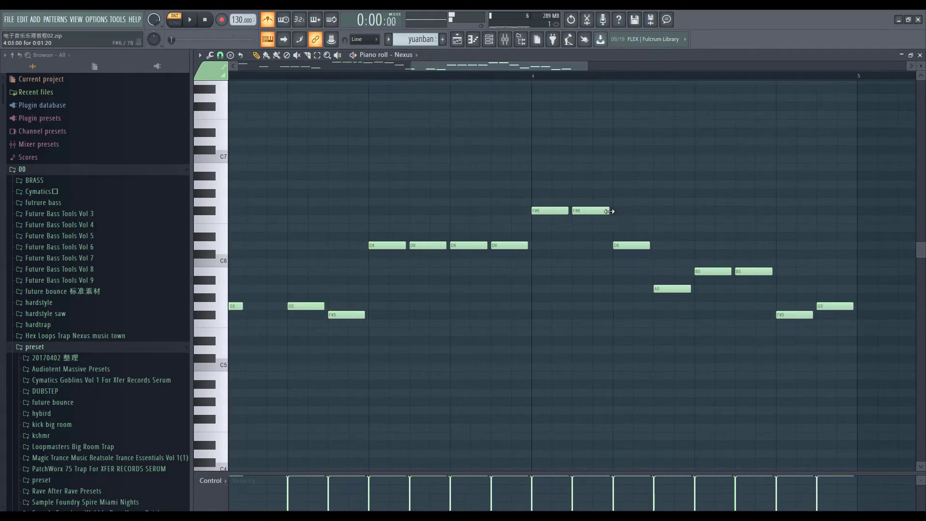
{"action": "scroll", "coordinate": [588, 222], "scroll_direction": "up", "scroll_amount": 2}
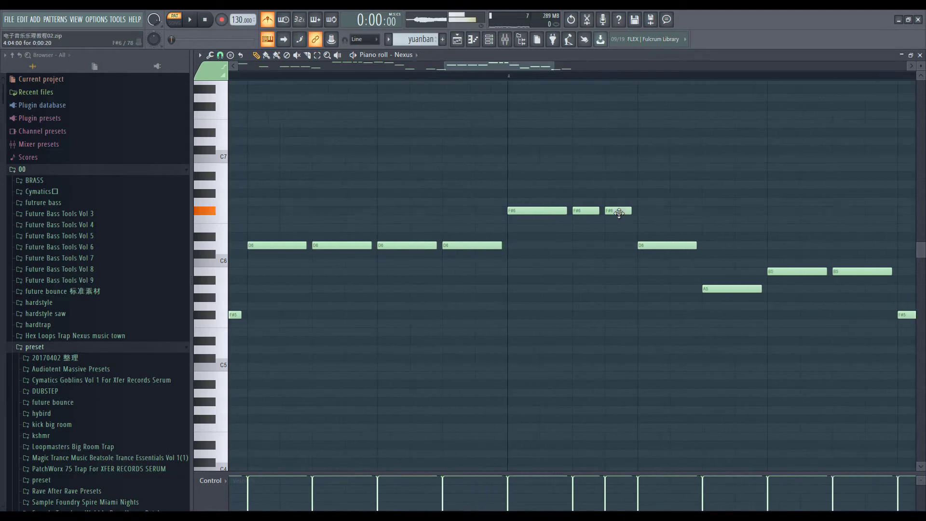
{"action": "scroll", "coordinate": [612, 171], "scroll_direction": "down", "scroll_amount": 2}
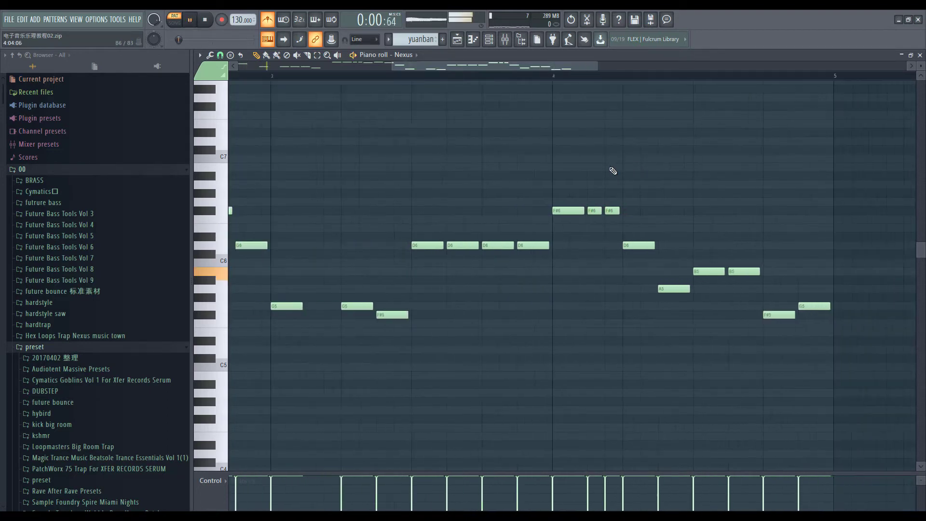
{"action": "scroll", "coordinate": [615, 164], "scroll_direction": "down", "scroll_amount": 1}
{"action": "scroll", "coordinate": [638, 208], "scroll_direction": "down", "scroll_amount": 1}
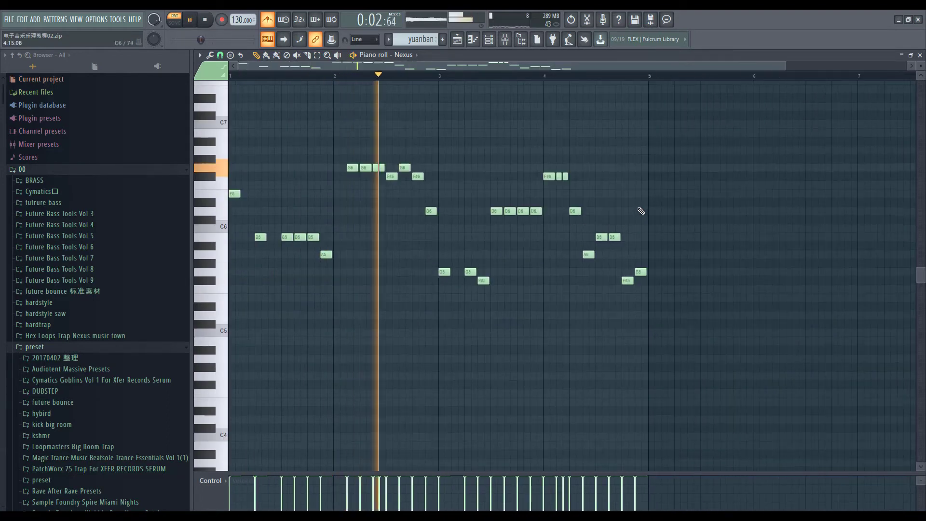
Delete the two half-length F#6 notes in bar 4, leaving a gap before the D6, and play the melody.
{"action": "scroll", "coordinate": [622, 207], "scroll_direction": "up", "scroll_amount": 2}
{"action": "scroll", "coordinate": [614, 204], "scroll_direction": "up", "scroll_amount": 3}
{"action": "scroll", "coordinate": [617, 206], "scroll_direction": "up", "scroll_amount": 2}
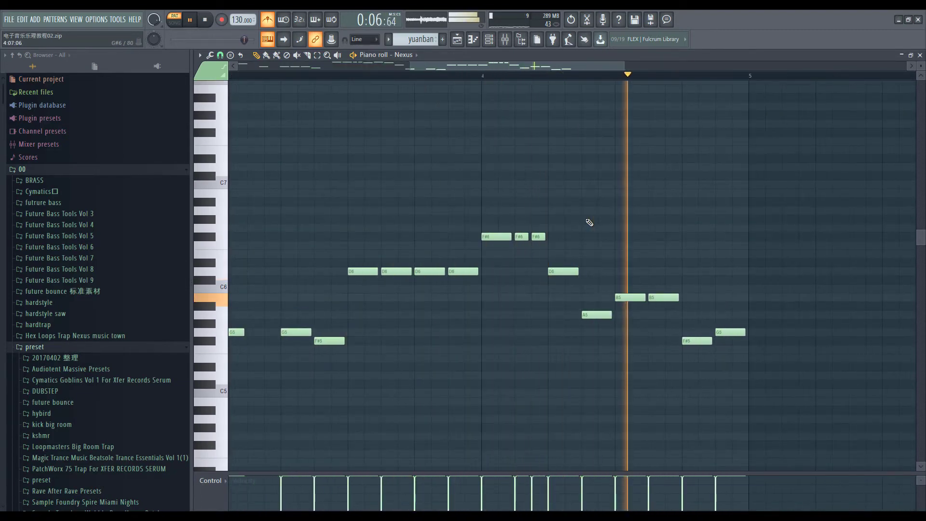
{"action": "scroll", "coordinate": [591, 222], "scroll_direction": "down", "scroll_amount": 2}
{"action": "scroll", "coordinate": [549, 205], "scroll_direction": "up", "scroll_amount": 2}
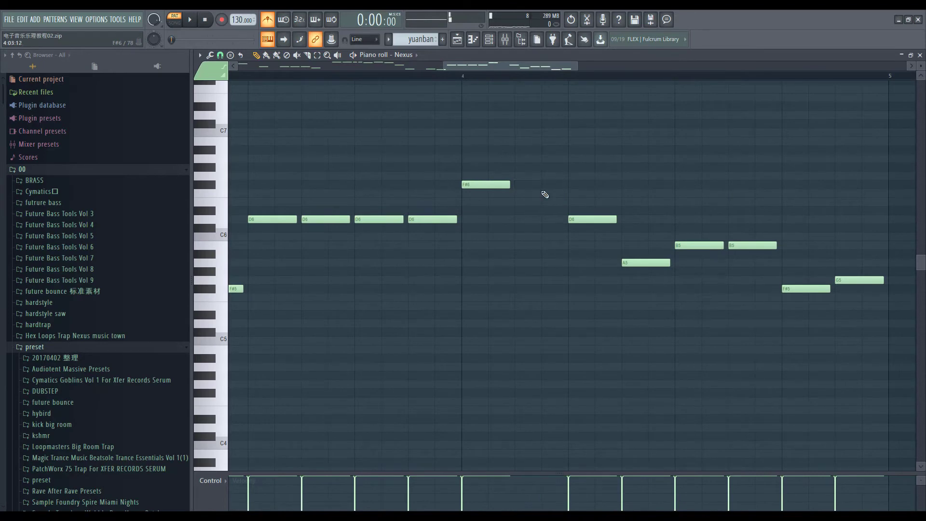
{"action": "scroll", "coordinate": [545, 195], "scroll_direction": "down", "scroll_amount": 4}
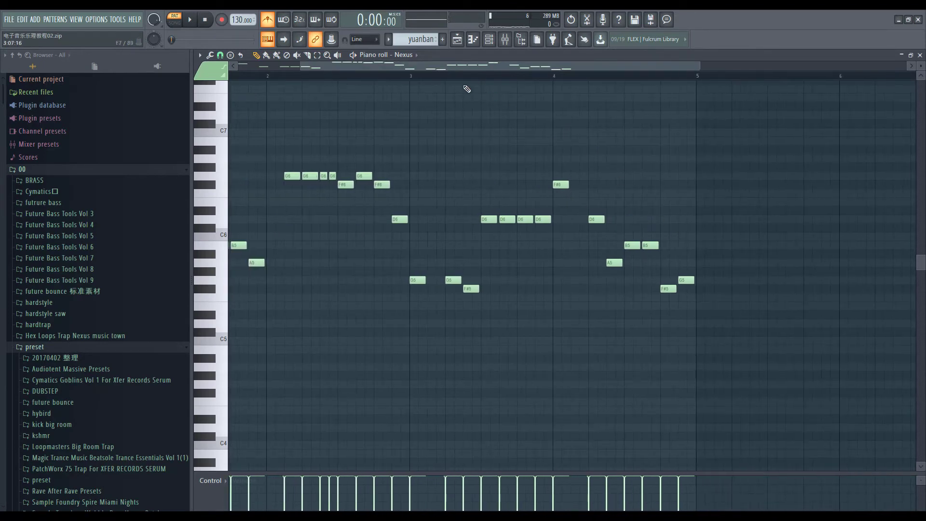
{"action": "scroll", "coordinate": [634, 231], "scroll_direction": "up", "scroll_amount": 8}
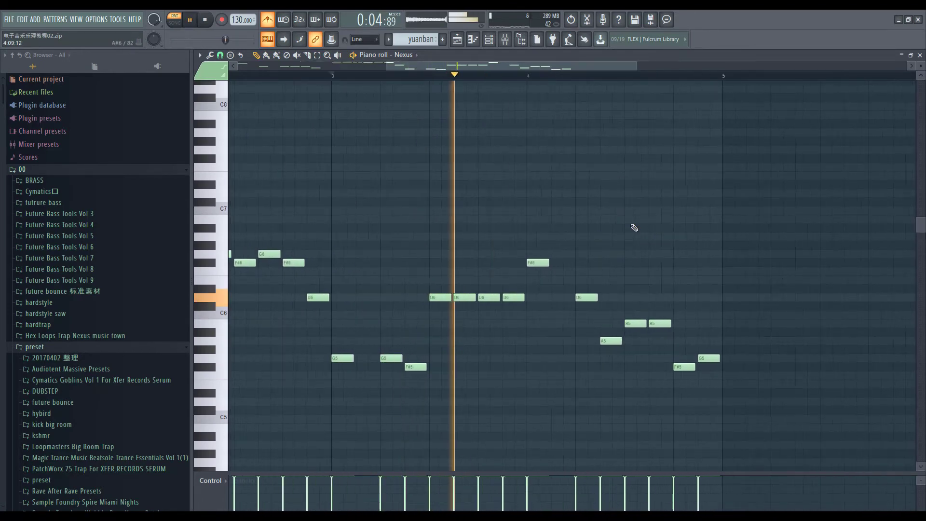
{"action": "scroll", "coordinate": [642, 229], "scroll_direction": "down", "scroll_amount": 6}
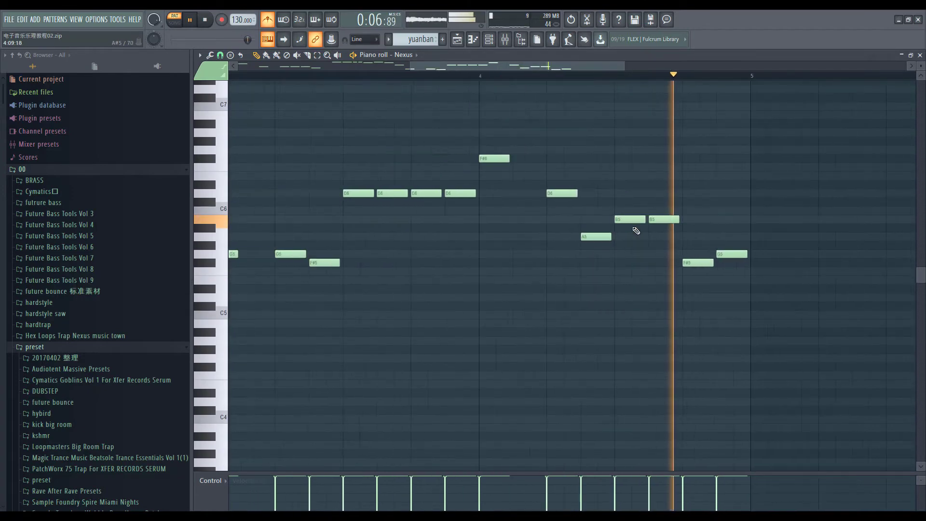
{"action": "scroll", "coordinate": [556, 154], "scroll_direction": "down", "scroll_amount": 2}
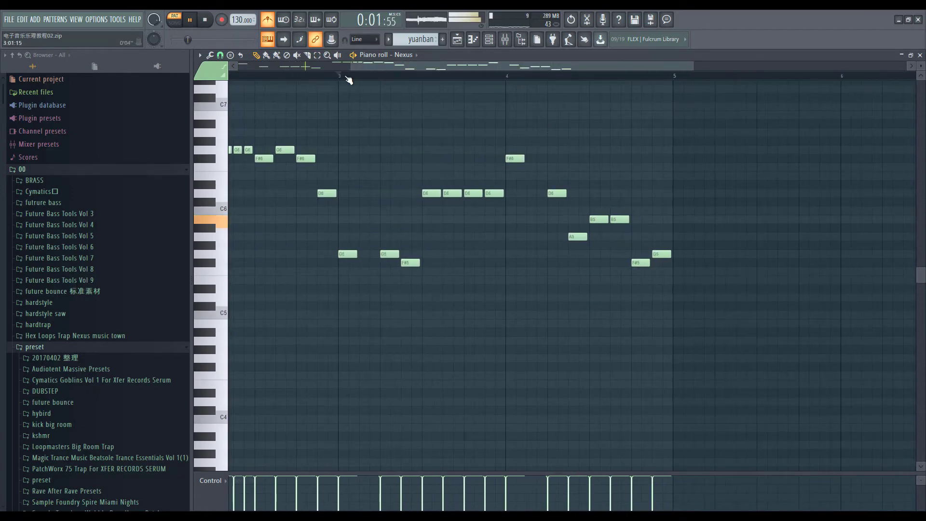
Set the time selection to bars 3 and 4 for looped playback, and delete the A5 note in bar 4.
{"action": "left_click_drag", "start_coordinate": [349, 80], "coordinate": [625, 124]}
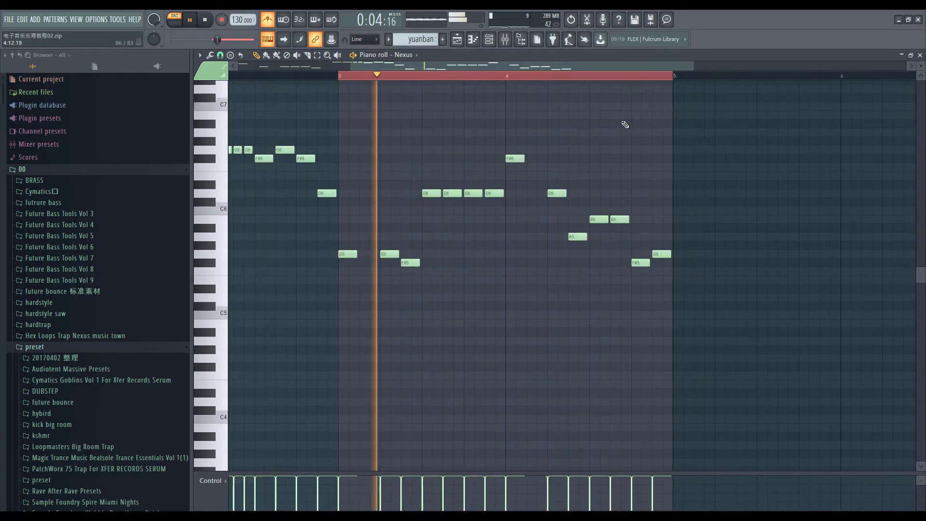
{"action": "scroll", "coordinate": [612, 132], "scroll_direction": "up", "scroll_amount": 2}
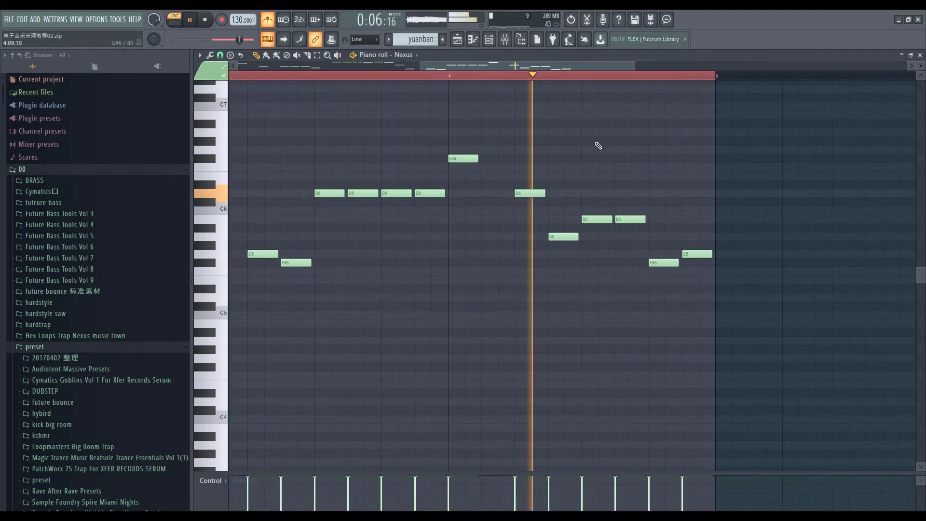
{"action": "scroll", "coordinate": [608, 189], "scroll_direction": "down", "scroll_amount": 2}
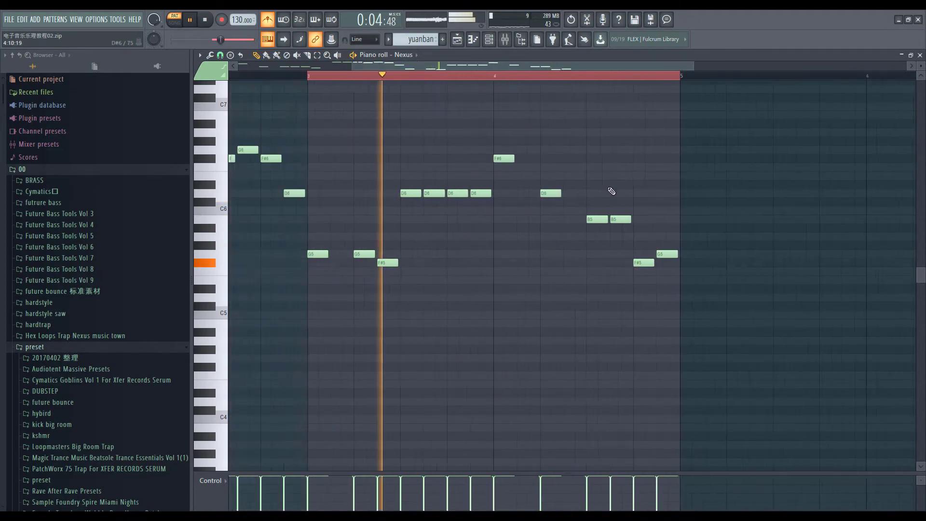
Put the A5 note back after the D6 in bar 4, and delete the first of the two B5 notes.
{"action": "scroll", "coordinate": [581, 208], "scroll_direction": "up", "scroll_amount": 4}
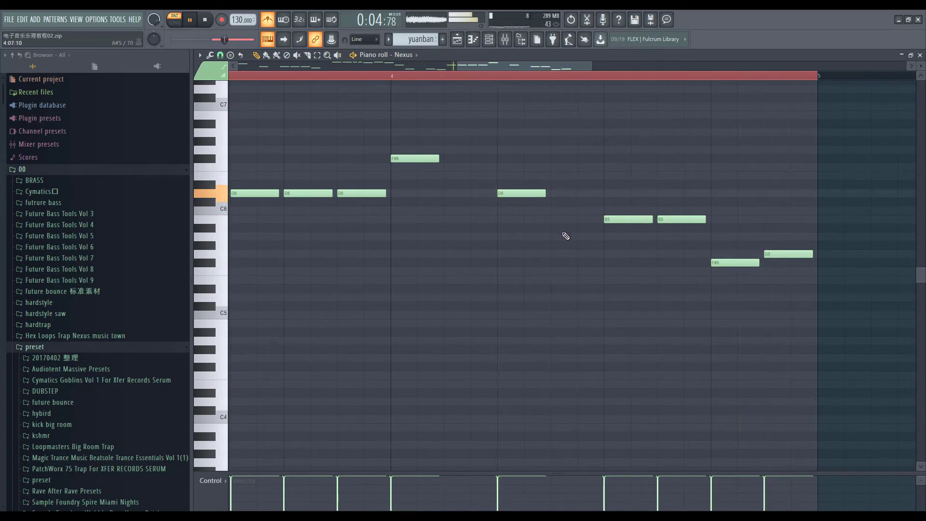
{"action": "left_click", "coordinate": [565, 236]}
{"action": "right_click", "coordinate": [610, 220]}
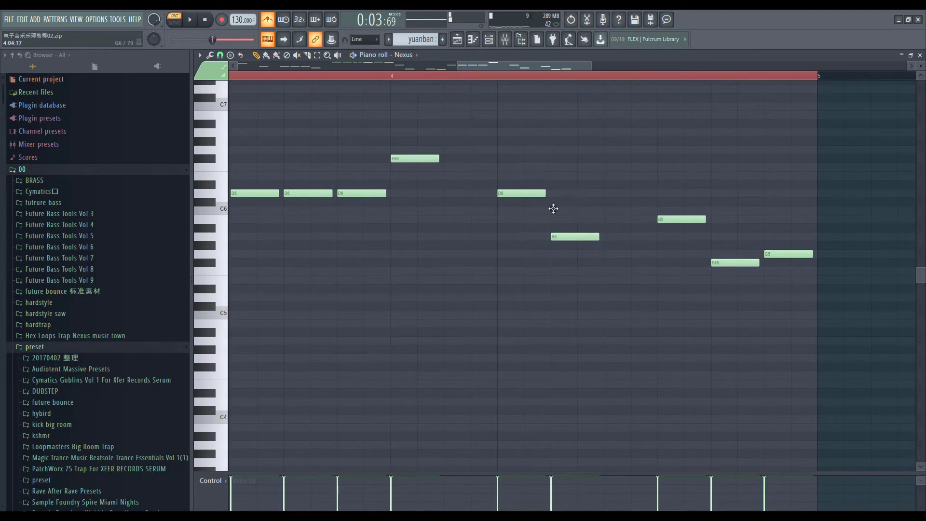
Clear the time selection over bars 3 and 4 and play the whole four-bar melody.
{"action": "scroll", "coordinate": [630, 145], "scroll_direction": "down", "scroll_amount": 4}
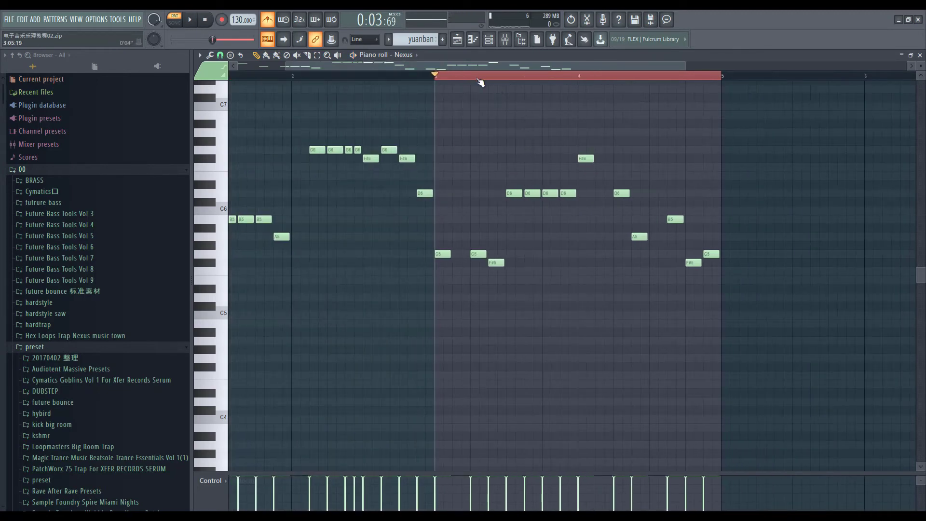
{"action": "double_click", "coordinate": [480, 82]}
{"action": "scroll", "coordinate": [620, 259], "scroll_direction": "down", "scroll_amount": 2}
{"action": "left_click_drag", "start_coordinate": [671, 311], "coordinate": [228, 110]}
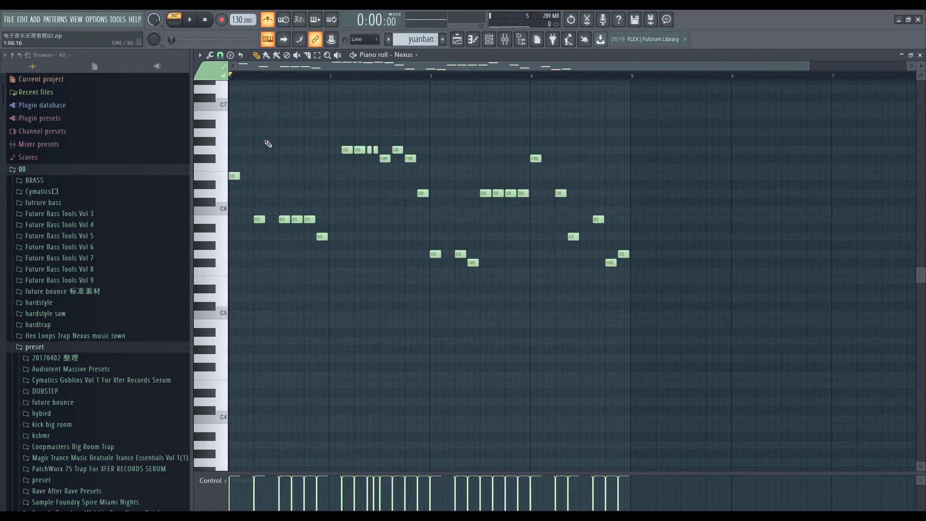
{"action": "scroll", "coordinate": [266, 213], "scroll_direction": "up", "scroll_amount": 2}
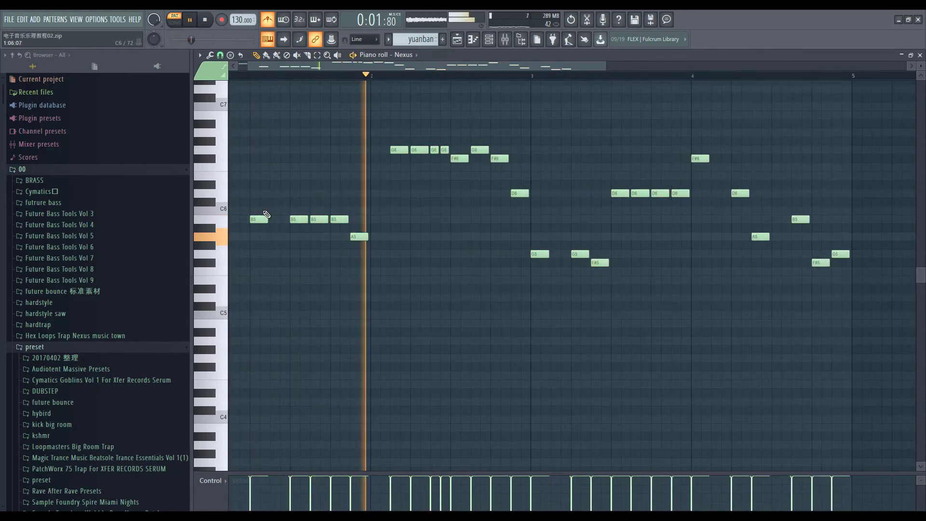
{"action": "scroll", "coordinate": [264, 213], "scroll_direction": "down", "scroll_amount": 2}
{"action": "scroll", "coordinate": [467, 182], "scroll_direction": "up", "scroll_amount": 3}
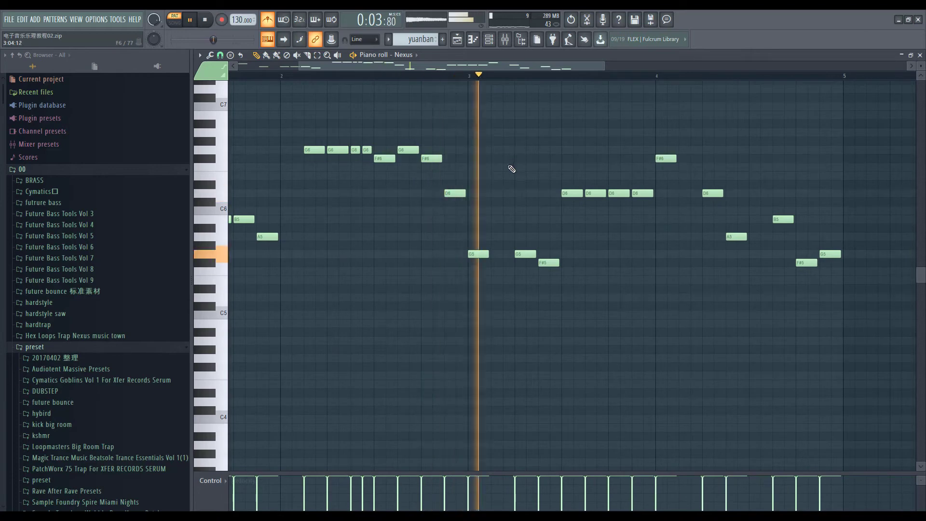
Delete the first of the four repeated D6 notes in bar 3 and play the melody.
{"action": "scroll", "coordinate": [506, 173], "scroll_direction": "down", "scroll_amount": 3}
{"action": "scroll", "coordinate": [616, 275], "scroll_direction": "up", "scroll_amount": 3}
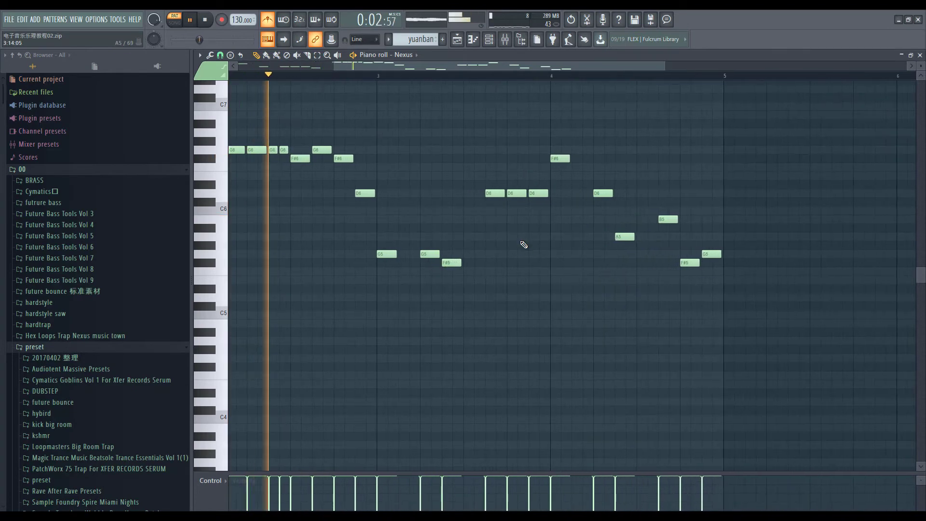
{"action": "scroll", "coordinate": [515, 261], "scroll_direction": "up", "scroll_amount": 3}
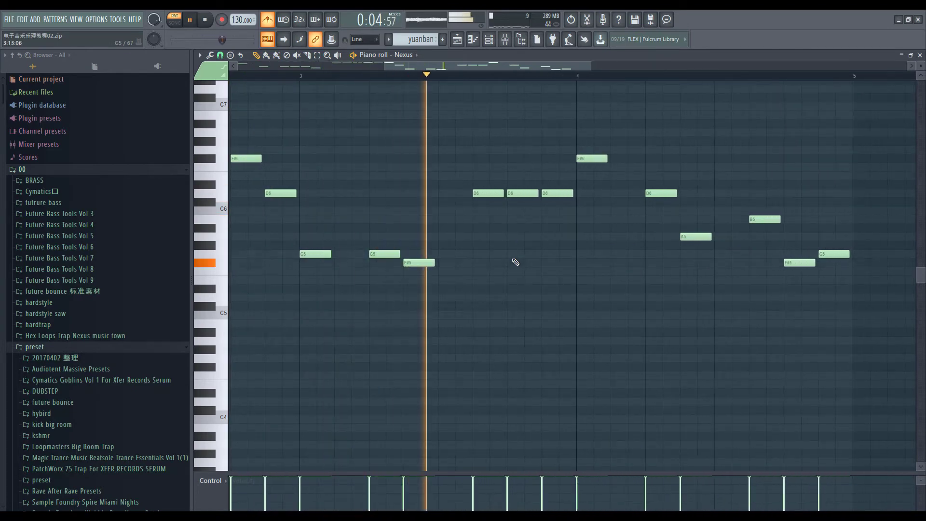
{"action": "scroll", "coordinate": [518, 265], "scroll_direction": "down", "scroll_amount": 3}
{"action": "scroll", "coordinate": [680, 275], "scroll_direction": "up", "scroll_amount": 3}
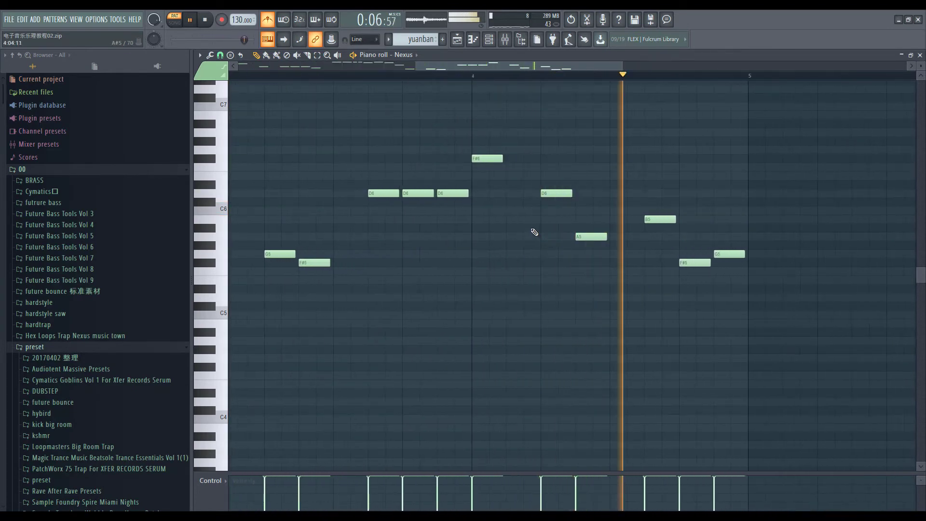
{"action": "scroll", "coordinate": [565, 220], "scroll_direction": "down", "scroll_amount": 2}
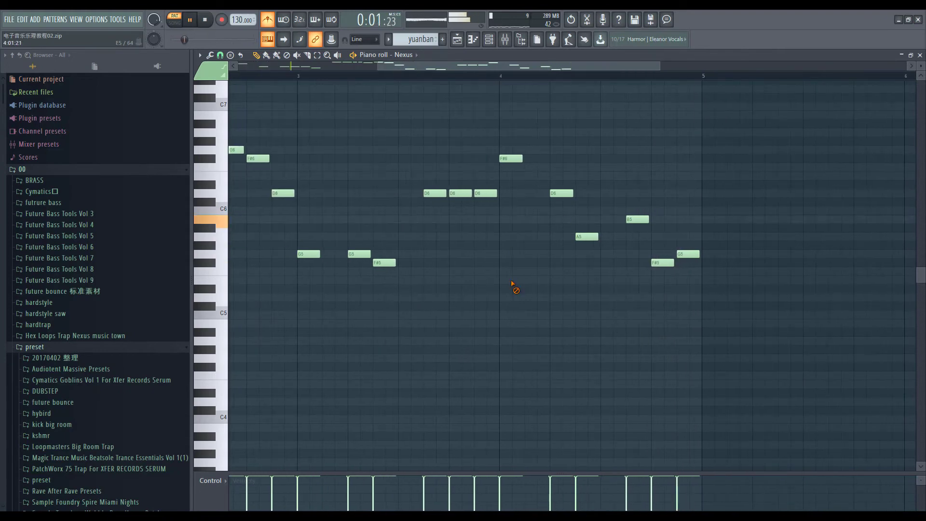
{"action": "scroll", "coordinate": [513, 285], "scroll_direction": "down", "scroll_amount": 1}
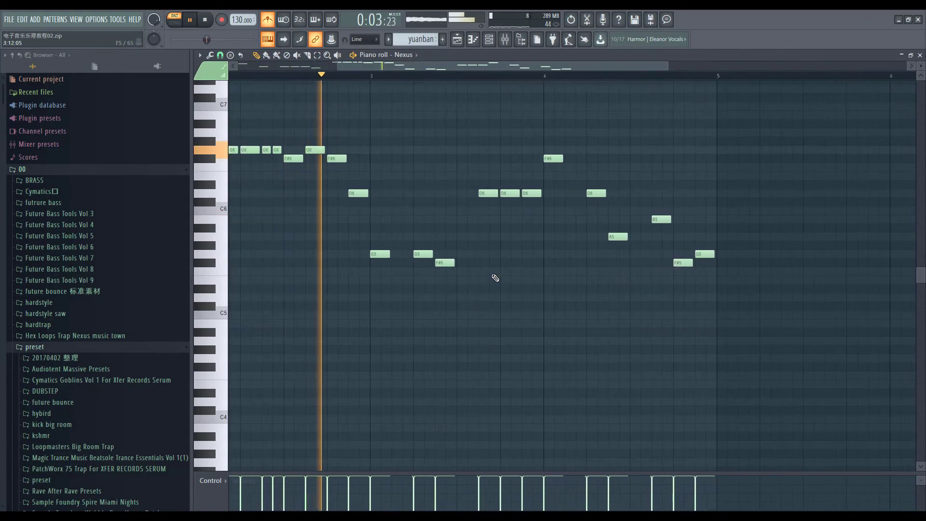
Add a D6 note right after the F#6 in bar 4, and lower the D6 that follows it to A5.
{"action": "scroll", "coordinate": [543, 279], "scroll_direction": "up", "scroll_amount": 4}
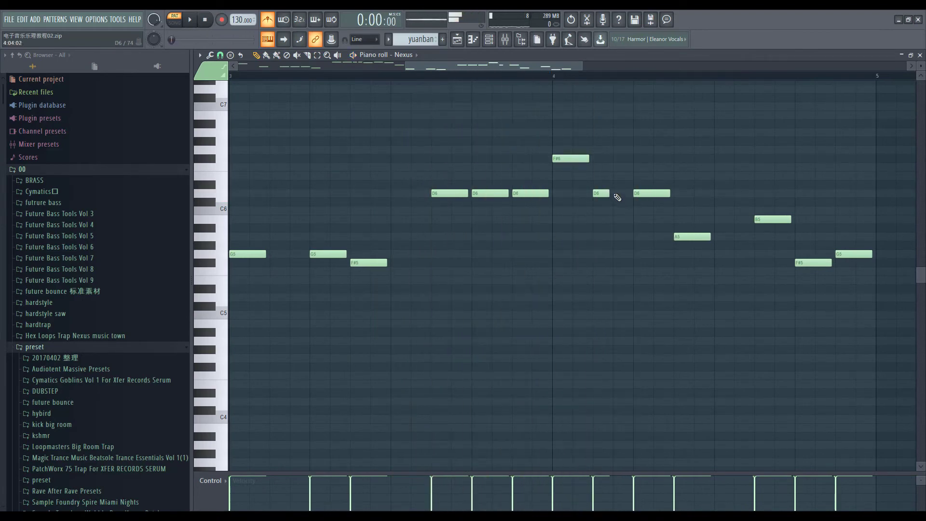
{"action": "scroll", "coordinate": [640, 125], "scroll_direction": "down", "scroll_amount": 4}
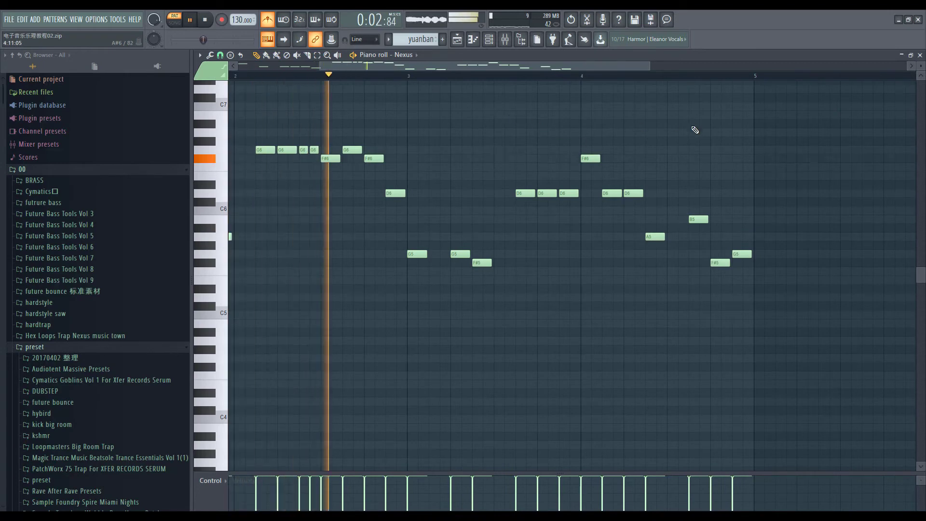
{"action": "scroll", "coordinate": [653, 165], "scroll_direction": "up", "scroll_amount": 3}
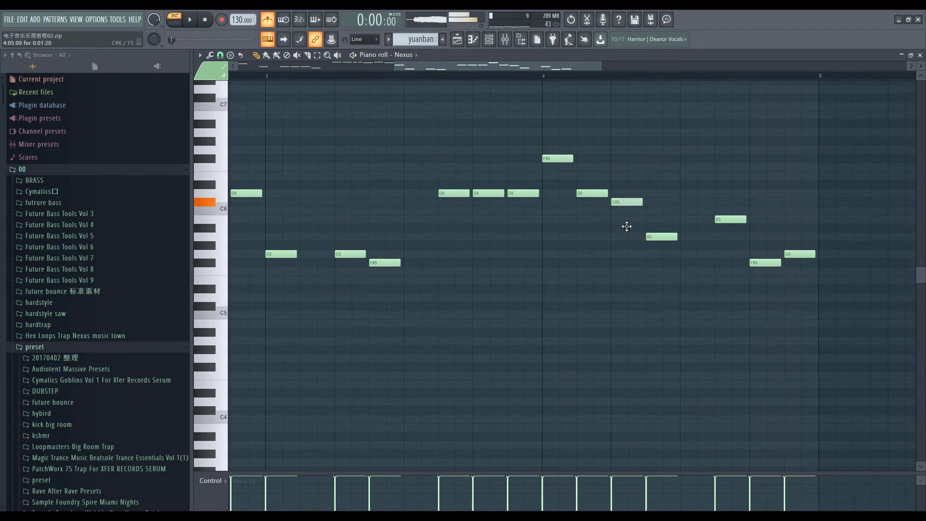
{"action": "left_click_drag", "start_coordinate": [712, 284], "coordinate": [549, 154]}
{"action": "left_click", "coordinate": [660, 272], "text": "ctrl"}
Review the reworked four-bar melody as a whole by selecting all its notes.
{"action": "scroll", "coordinate": [609, 285], "scroll_direction": "down", "scroll_amount": 4}
{"action": "key", "text": "ctrl+a"}
{"action": "scroll", "coordinate": [344, 122], "scroll_direction": "down", "scroll_amount": 2}
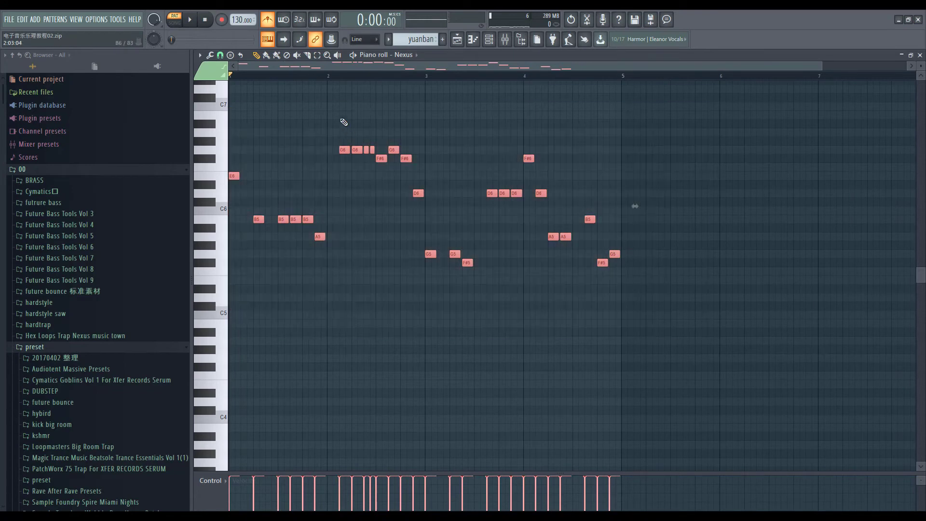
{"action": "scroll", "coordinate": [261, 162], "scroll_direction": "up", "scroll_amount": 2}
{"action": "scroll", "coordinate": [425, 141], "scroll_direction": "down", "scroll_amount": 2}
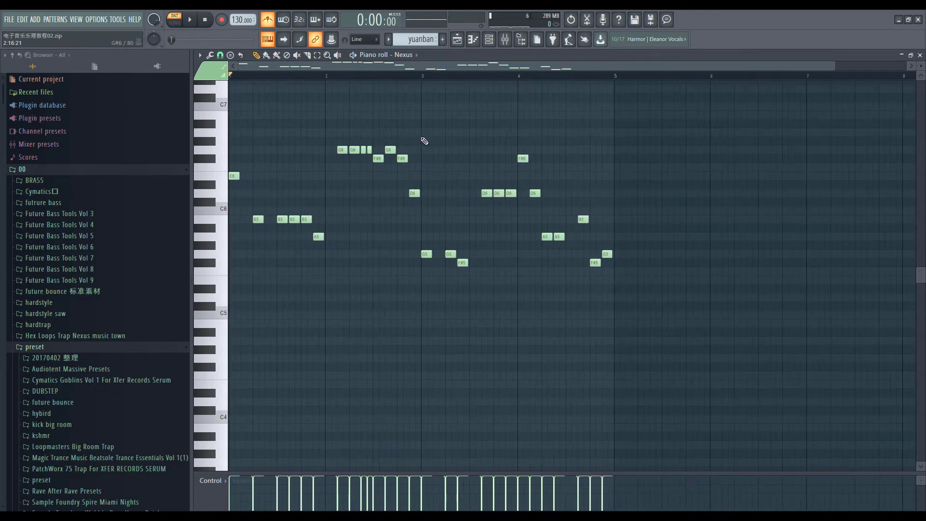
Play the melody and raise the second of the two A5 notes in bar 4 to D6.
{"action": "scroll", "coordinate": [317, 209], "scroll_direction": "up", "scroll_amount": 2}
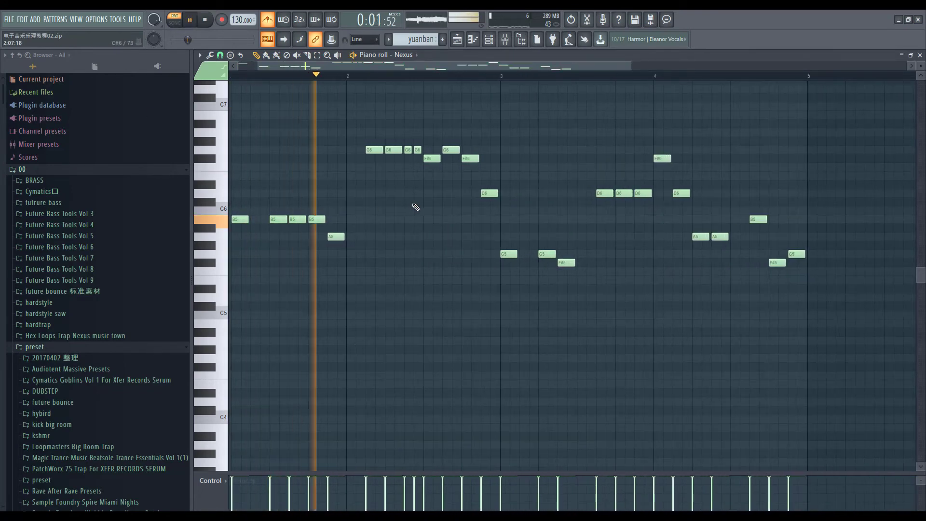
{"action": "scroll", "coordinate": [557, 231], "scroll_direction": "up", "scroll_amount": 2}
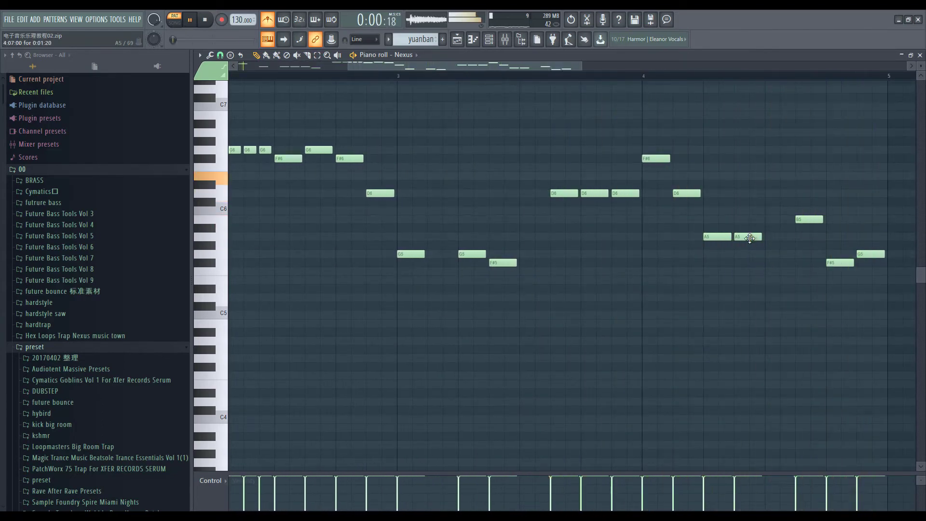
{"action": "scroll", "coordinate": [747, 192], "scroll_direction": "down", "scroll_amount": 3}
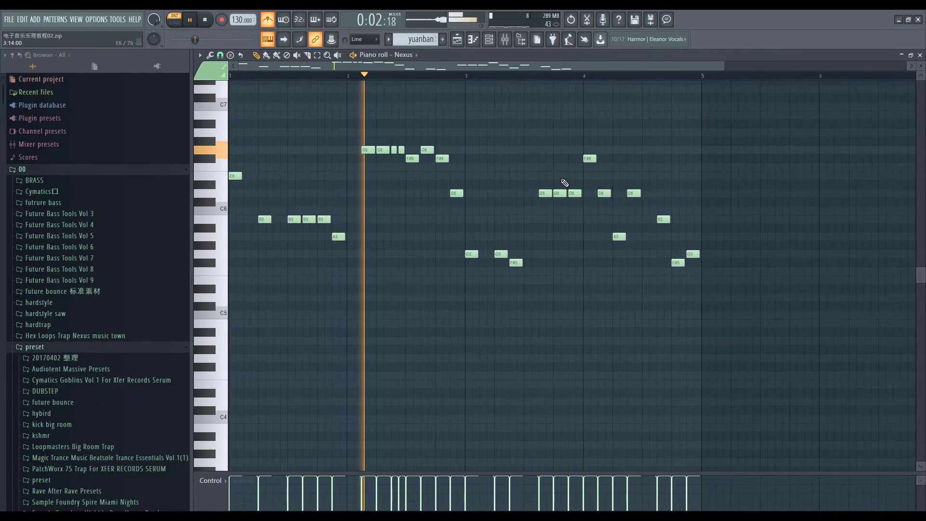
{"action": "scroll", "coordinate": [474, 250], "scroll_direction": "up", "scroll_amount": 3}
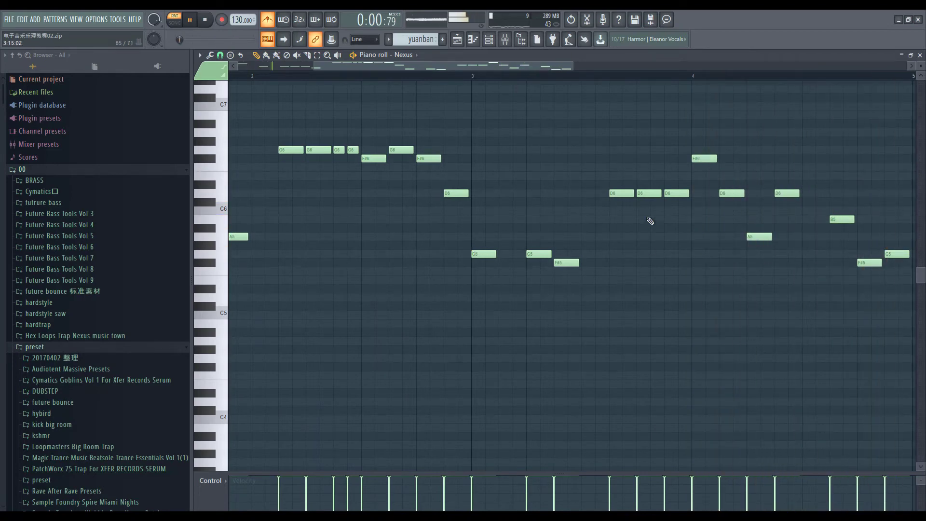
Review the shape of the complete four-bar melody by stopping playback and selecting all its notes.
{"action": "scroll", "coordinate": [542, 164], "scroll_direction": "down", "scroll_amount": 3}
{"action": "left_click_drag", "start_coordinate": [782, 328], "coordinate": [256, 111]}
{"action": "left_click", "coordinate": [585, 129], "text": "ctrl"}
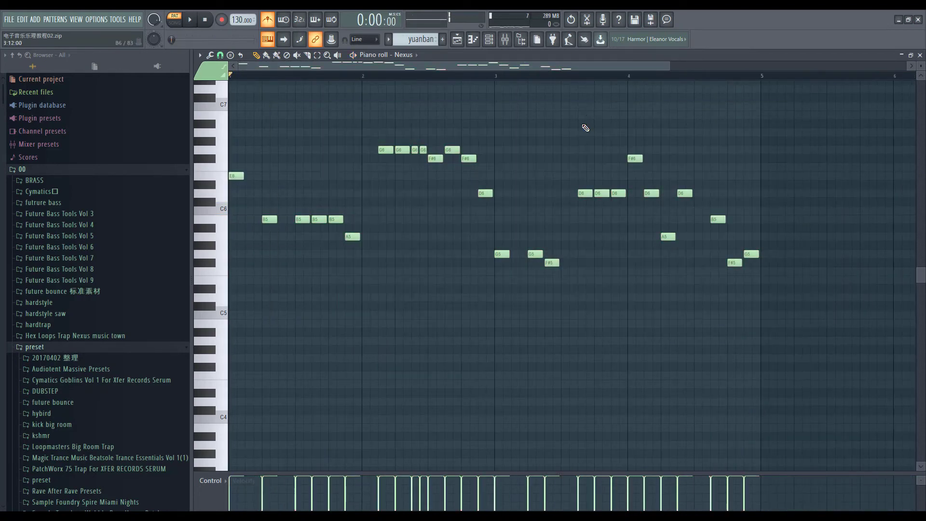
{"action": "scroll", "coordinate": [288, 215], "scroll_direction": "down", "scroll_amount": 1}
{"action": "scroll", "coordinate": [288, 215], "scroll_direction": "up", "scroll_amount": 2}
{"action": "scroll", "coordinate": [739, 314], "scroll_direction": "down", "scroll_amount": 2}
{"action": "left_click_drag", "start_coordinate": [696, 310], "coordinate": [228, 93]}
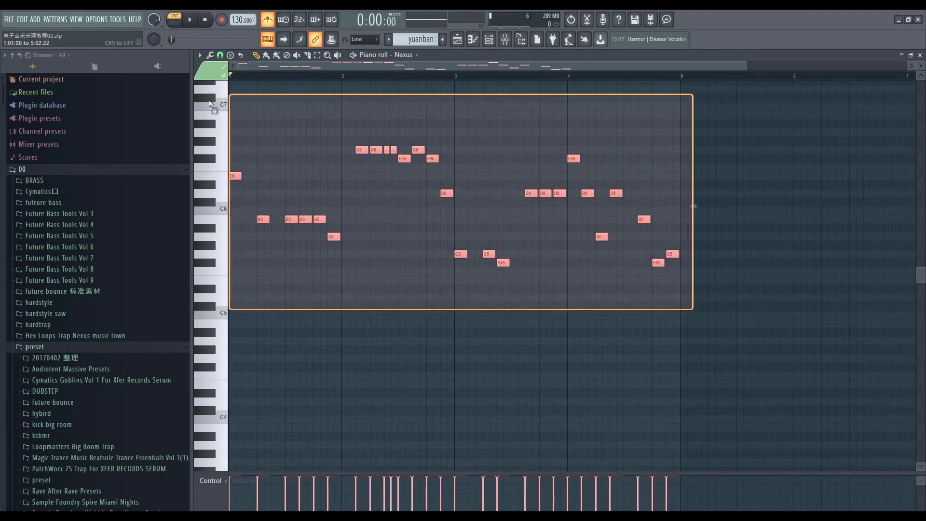
{"action": "left_click", "coordinate": [263, 152], "text": "ctrl"}
Split the third B5 note in bar 1 into two short B5 notes and play the melody.
{"action": "scroll", "coordinate": [289, 136], "scroll_direction": "up", "scroll_amount": 3}
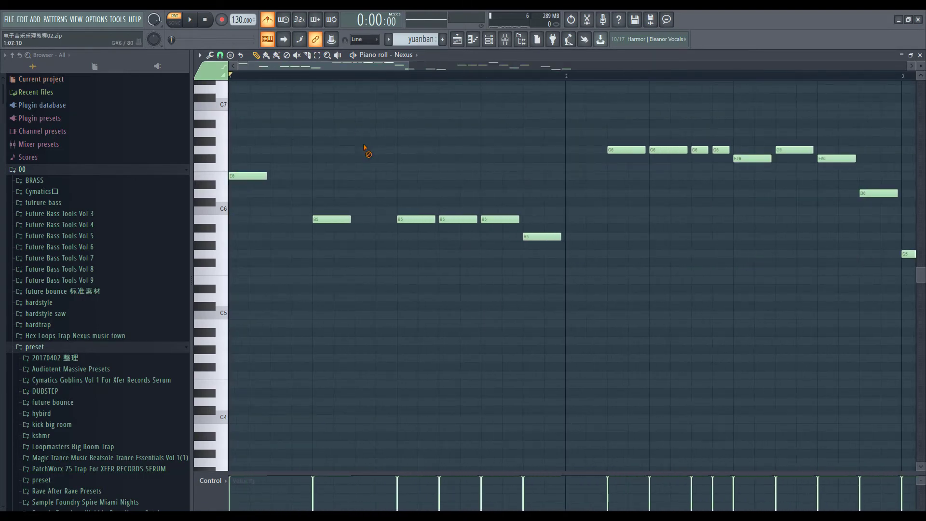
{"action": "left_click_drag", "start_coordinate": [229, 137], "coordinate": [565, 285]}
{"action": "key", "text": "space"}
{"action": "scroll", "coordinate": [498, 249], "scroll_direction": "down", "scroll_amount": 2}
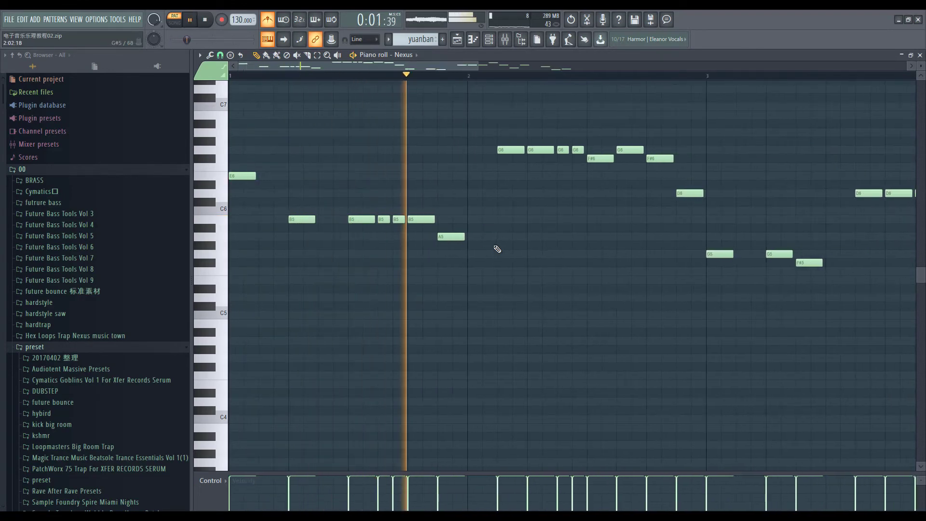
Replace the two short G6 notes in bar 2 with a single G6 as long as its neighbours.
{"action": "scroll", "coordinate": [498, 246], "scroll_direction": "down", "scroll_amount": 2}
{"action": "scroll", "coordinate": [531, 239], "scroll_direction": "up", "scroll_amount": 2}
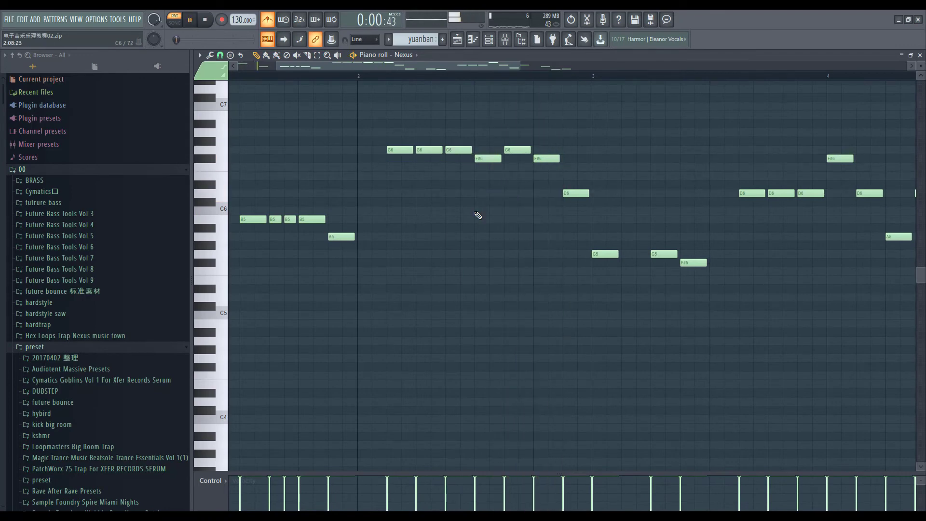
{"action": "scroll", "coordinate": [475, 212], "scroll_direction": "down", "scroll_amount": 2}
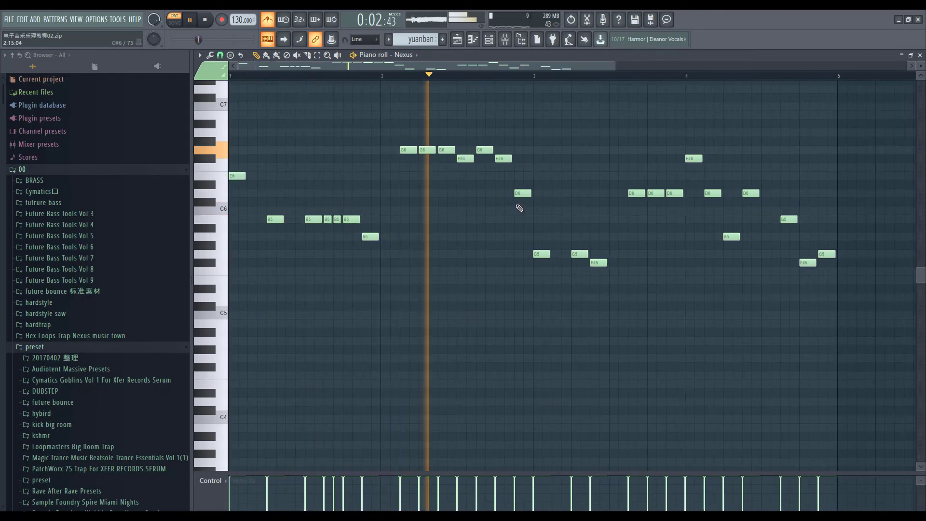
Delete the F#6 note at the start of bar 4 and listen to the result.
{"action": "scroll", "coordinate": [589, 256], "scroll_direction": "up", "scroll_amount": 2}
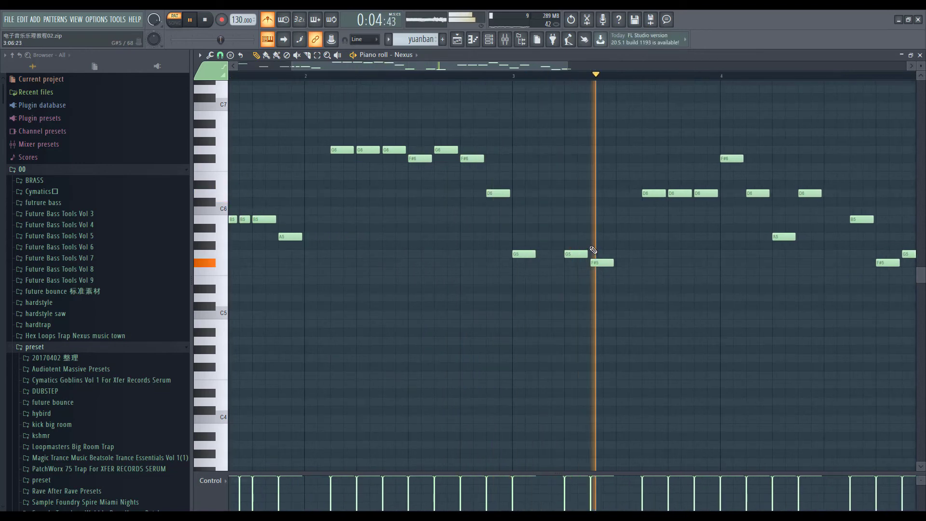
{"action": "scroll", "coordinate": [593, 250], "scroll_direction": "right", "scroll_amount": 2}
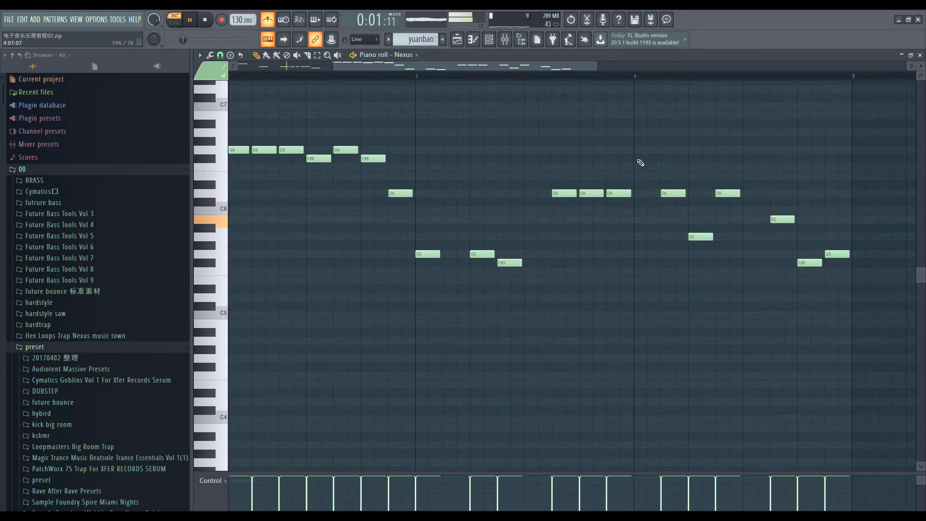
{"action": "scroll", "coordinate": [665, 149], "scroll_direction": "down", "scroll_amount": 2}
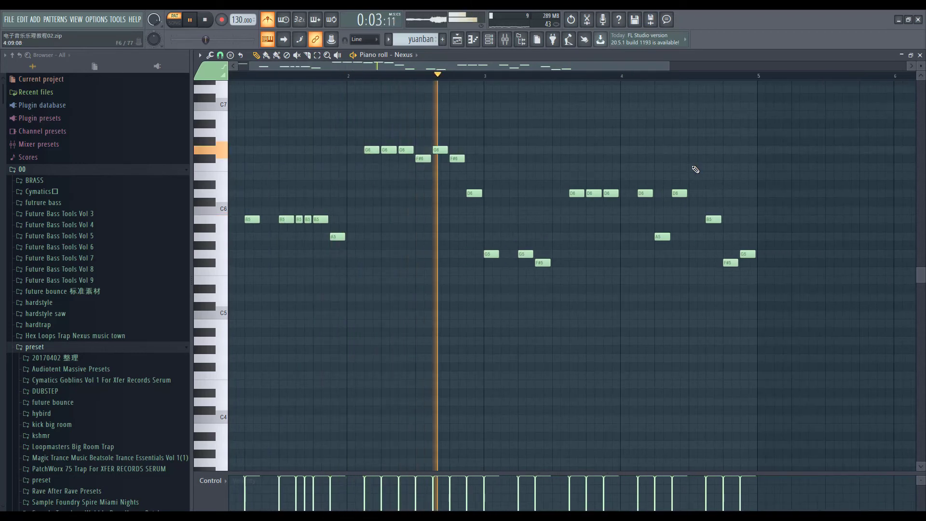
{"action": "scroll", "coordinate": [666, 240], "scroll_direction": "up", "scroll_amount": 2}
{"action": "scroll", "coordinate": [666, 240], "scroll_direction": "up", "scroll_amount": 1}
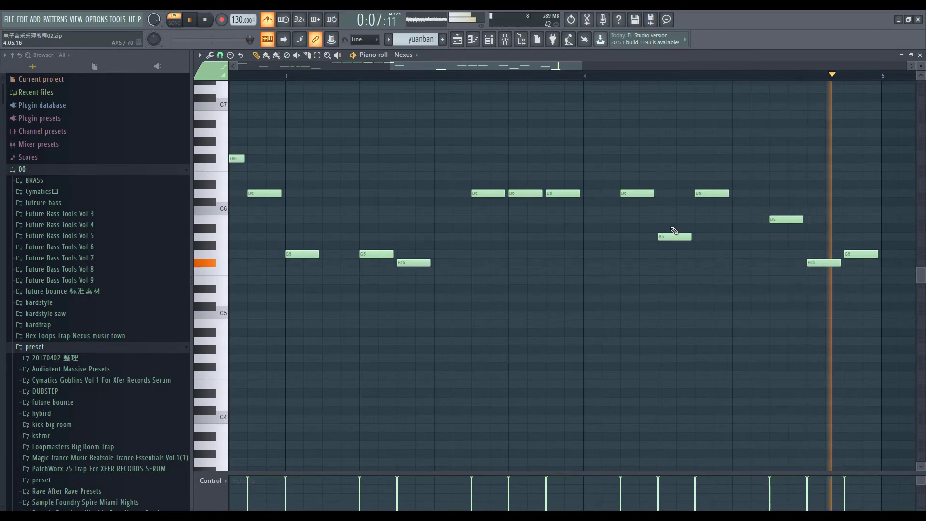
Split the first D6 note in bar 4 into two short D6 notes and replay the passage.
{"action": "key", "text": "space"}
{"action": "scroll", "coordinate": [545, 147], "scroll_direction": "down", "scroll_amount": 2}
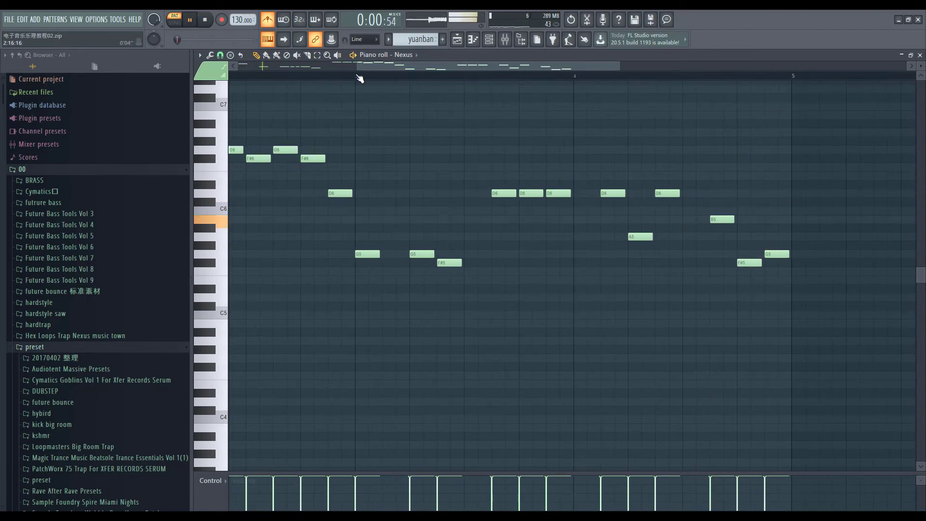
{"action": "scroll", "coordinate": [647, 217], "scroll_direction": "up", "scroll_amount": 2}
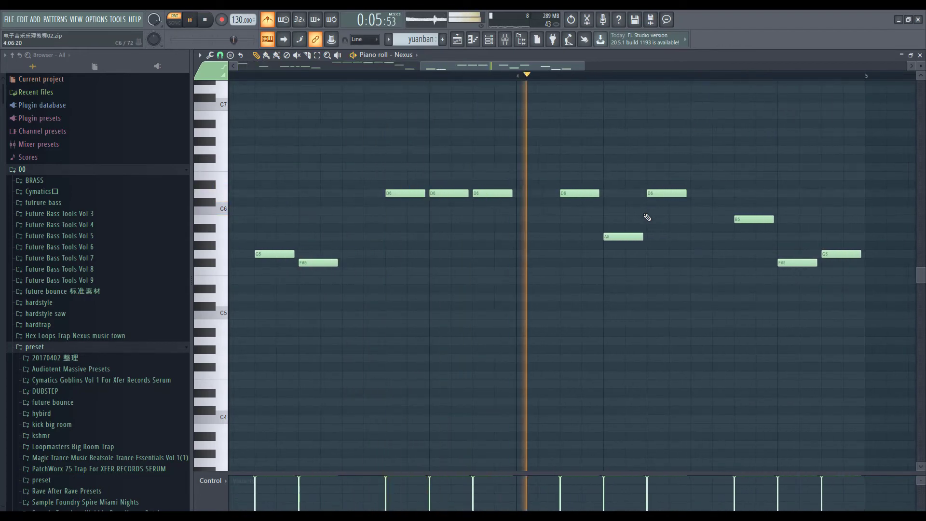
{"action": "key", "text": "space"}
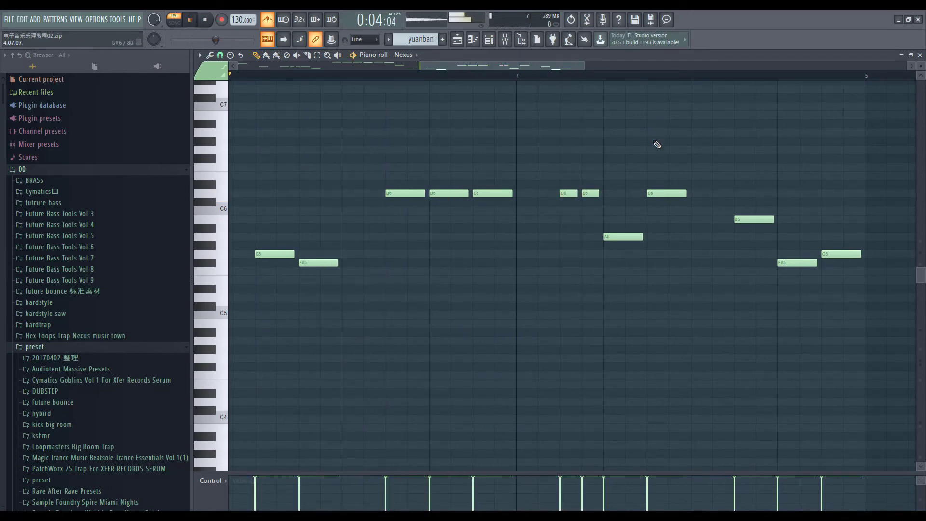
{"action": "scroll", "coordinate": [657, 145], "scroll_direction": "down", "scroll_amount": 2}
{"action": "scroll", "coordinate": [661, 190], "scroll_direction": "up", "scroll_amount": 4}
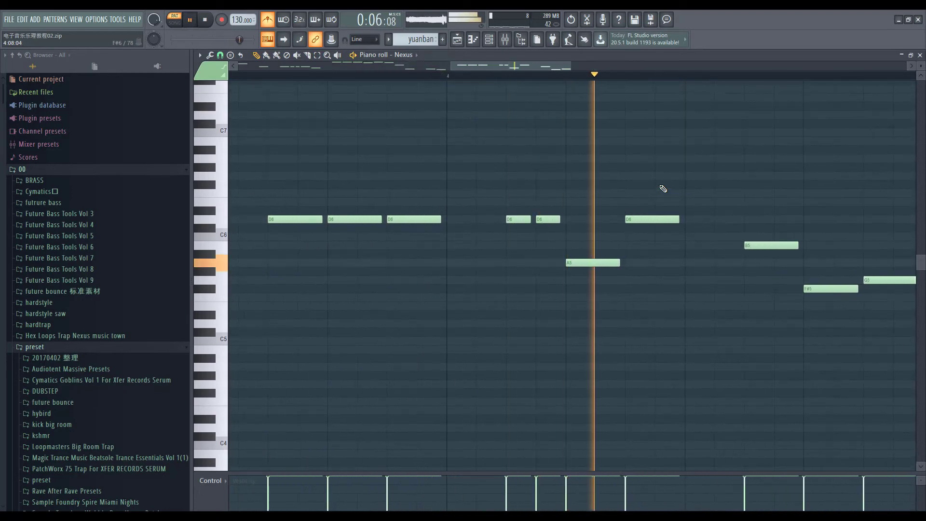
{"action": "key", "text": "space"}
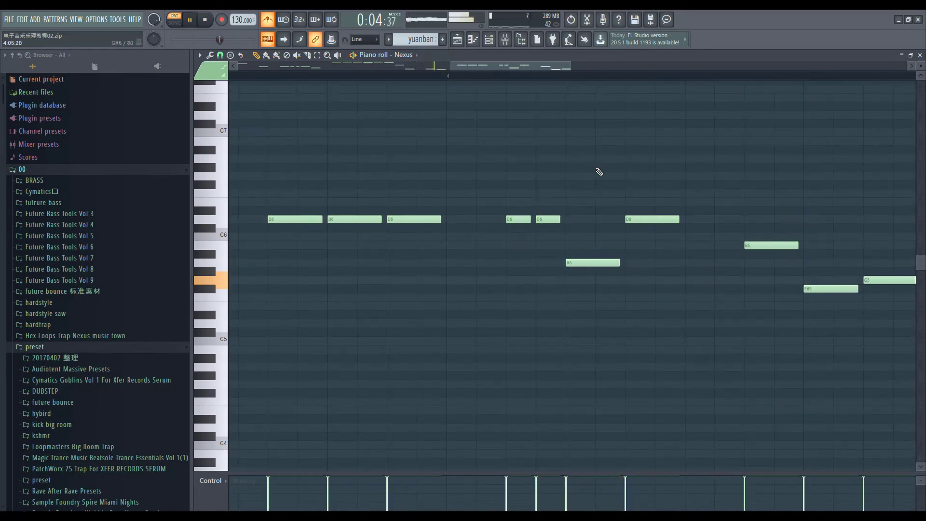
Lower the D6 that follows the A5 in bar 4 to B5 and play the passage.
{"action": "scroll", "coordinate": [598, 172], "scroll_direction": "down", "scroll_amount": 2, "text": "ctrl"}
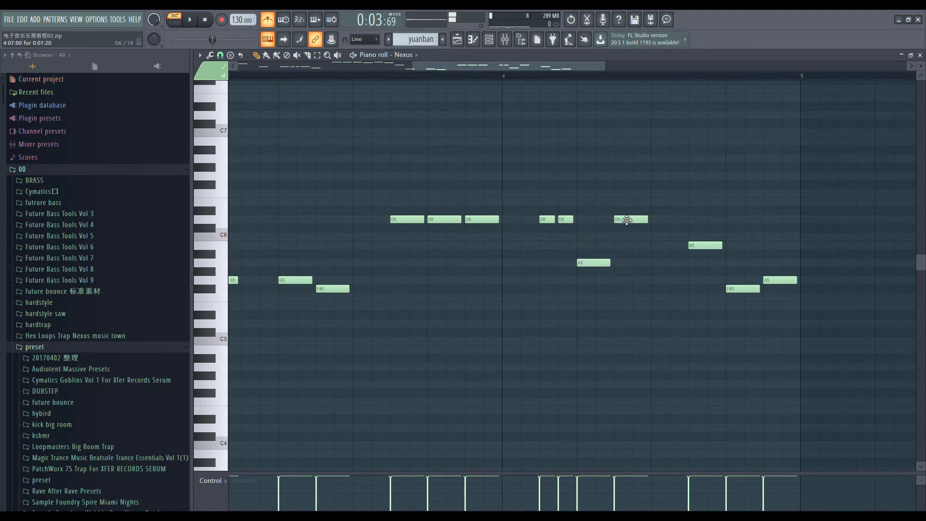
{"action": "scroll", "coordinate": [641, 269], "scroll_direction": "down", "scroll_amount": 2}
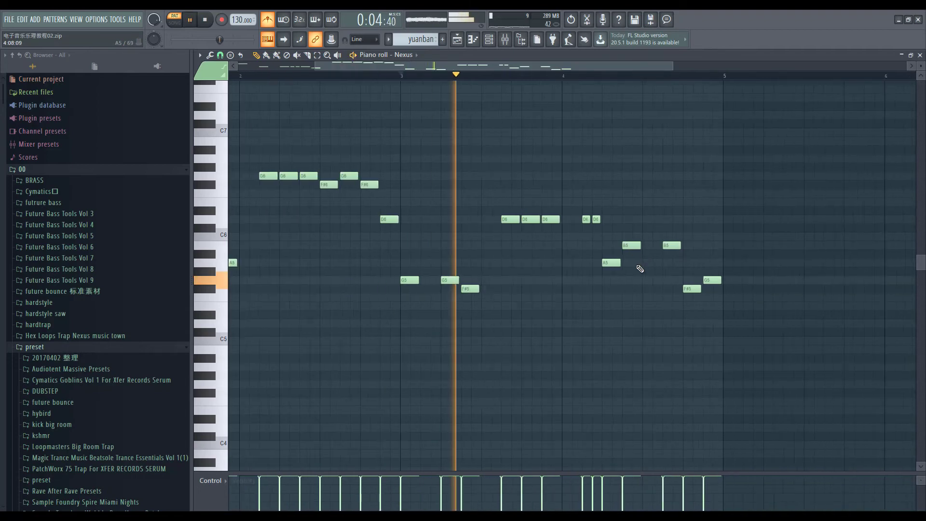
{"action": "scroll", "coordinate": [668, 233], "scroll_direction": "up", "scroll_amount": 2}
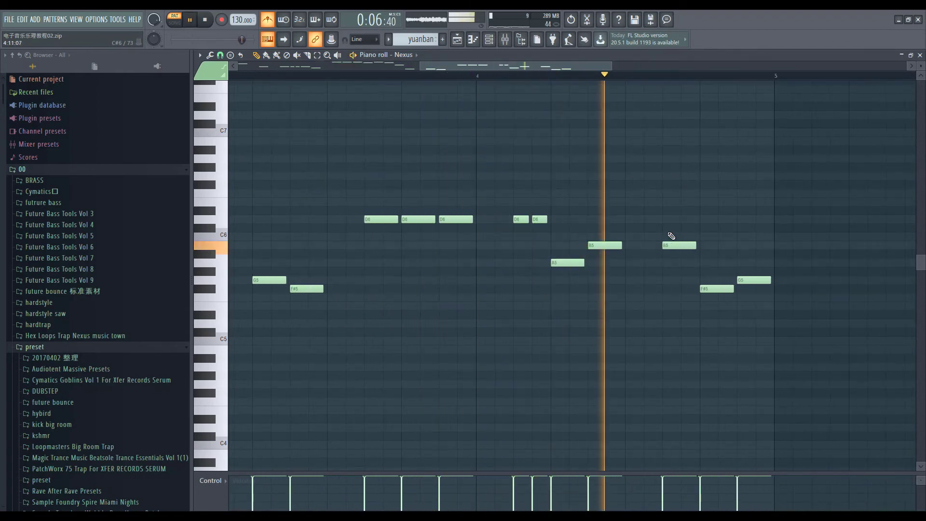
Lower the second B5 in bar 4, just before the F#5, to A5 and play the melody.
{"action": "key", "text": "space"}
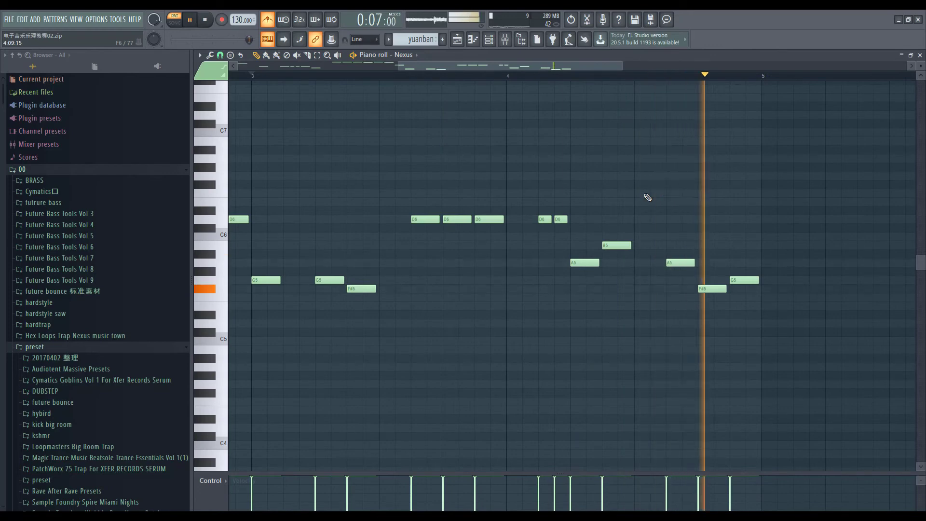
{"action": "scroll", "coordinate": [644, 215], "scroll_direction": "down", "scroll_amount": 4}
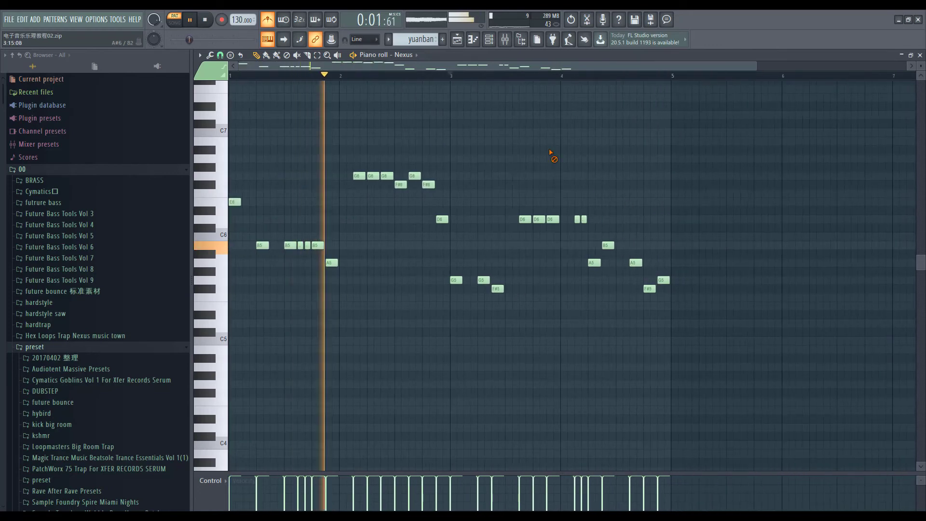
{"action": "scroll", "coordinate": [500, 231], "scroll_direction": "up", "scroll_amount": 3}
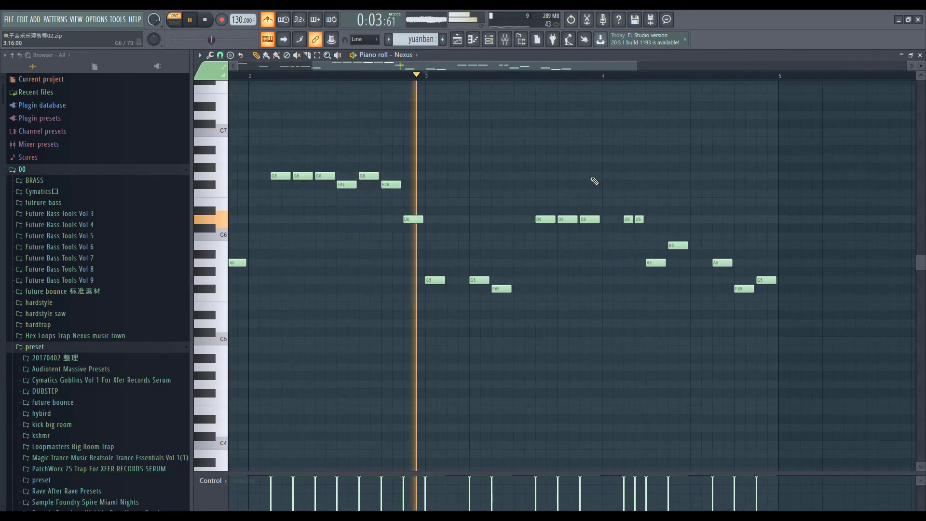
Delete the second short D6 in bar 4, lengthen the first to match its neighbours, and play the melody.
{"action": "scroll", "coordinate": [615, 197], "scroll_direction": "up", "scroll_amount": 1}
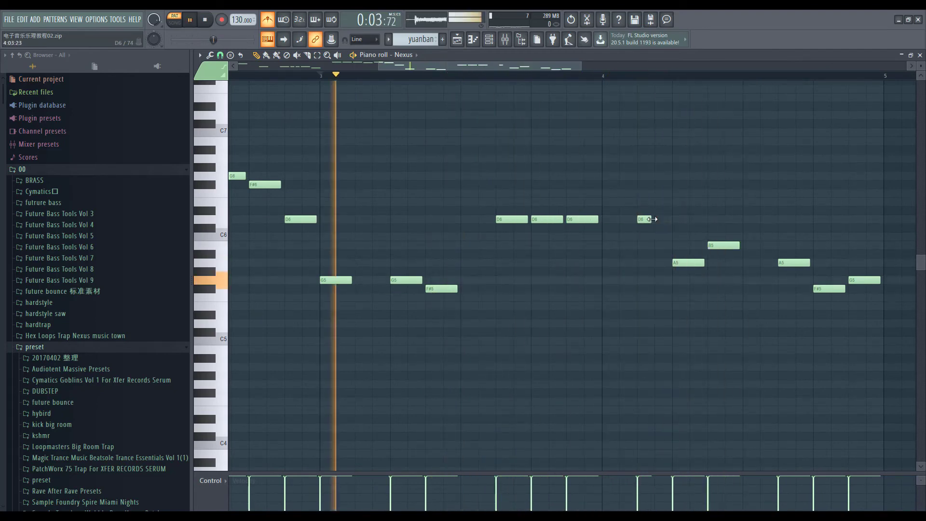
{"action": "left_click_drag", "start_coordinate": [651, 219], "coordinate": [669, 219]}
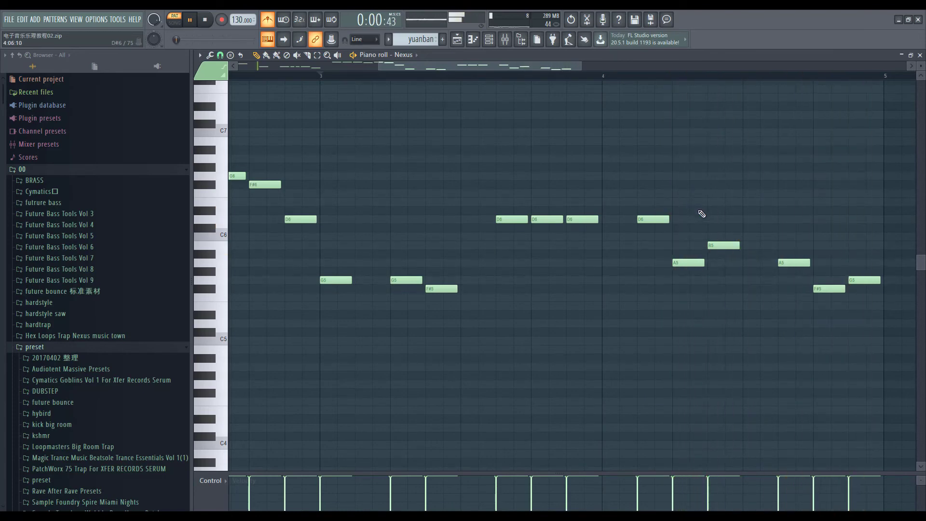
{"action": "scroll", "coordinate": [702, 214], "scroll_direction": "down", "scroll_amount": 4}
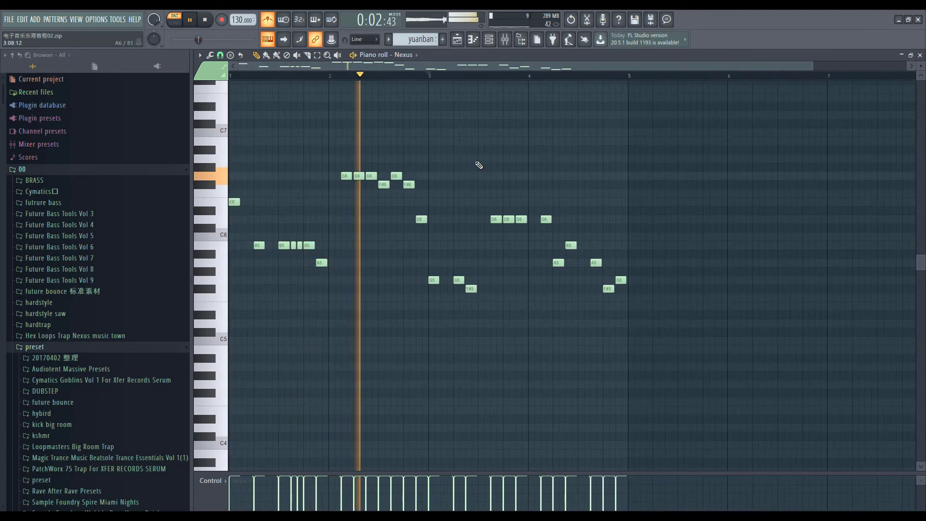
{"action": "scroll", "coordinate": [479, 164], "scroll_direction": "up", "scroll_amount": 3}
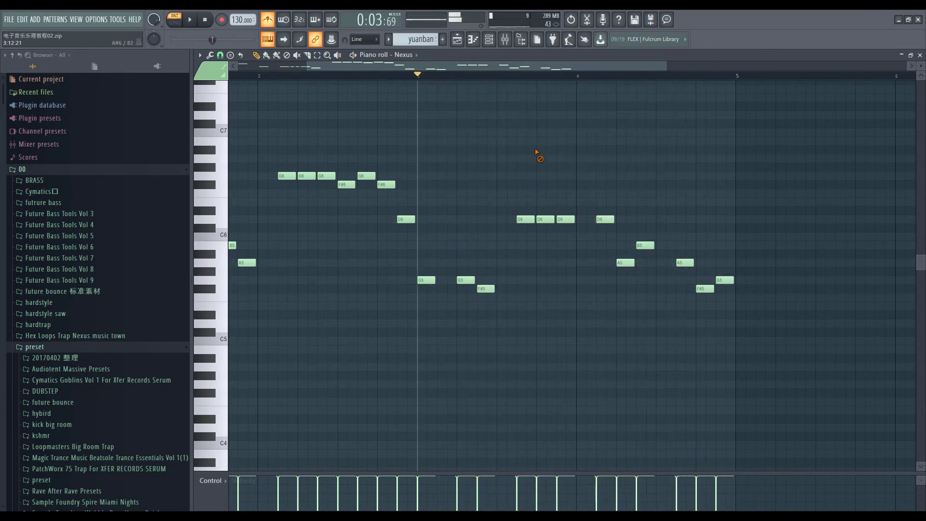
Set a time selection over bars 3 and 4 so that they play in a loop.
{"action": "scroll", "coordinate": [592, 193], "scroll_direction": "down", "scroll_amount": 2}
{"action": "scroll", "coordinate": [423, 128], "scroll_direction": "up", "scroll_amount": 2}
{"action": "left_click_drag", "start_coordinate": [445, 76], "coordinate": [763, 127]}
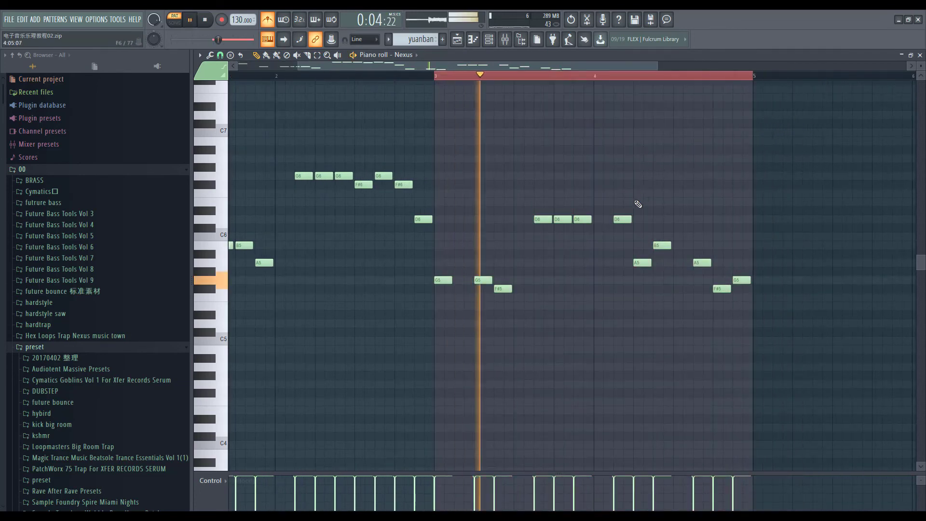
Lower the second of the three D6 notes in bar 3 to A5 and the third to B5.
{"action": "scroll", "coordinate": [637, 203], "scroll_direction": "up", "scroll_amount": 2}
{"action": "key", "text": "space"}
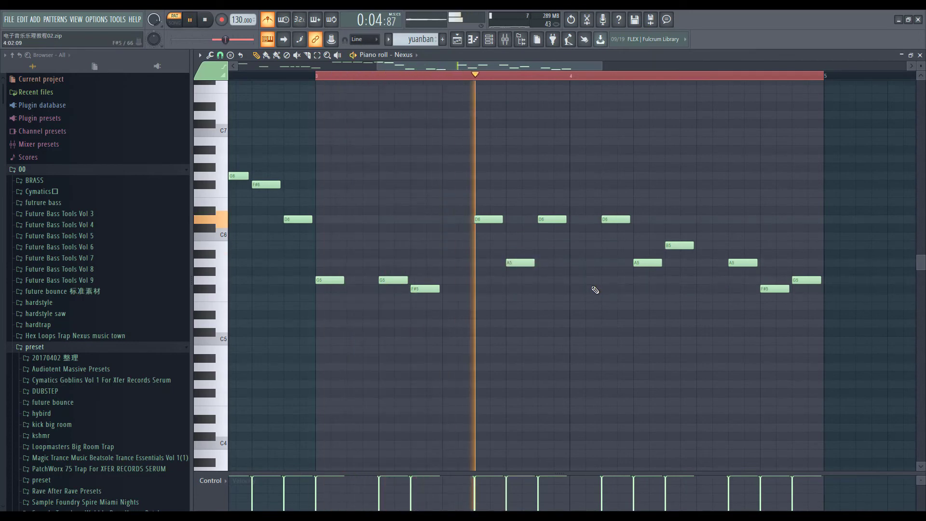
{"action": "right_click", "coordinate": [551, 219]}
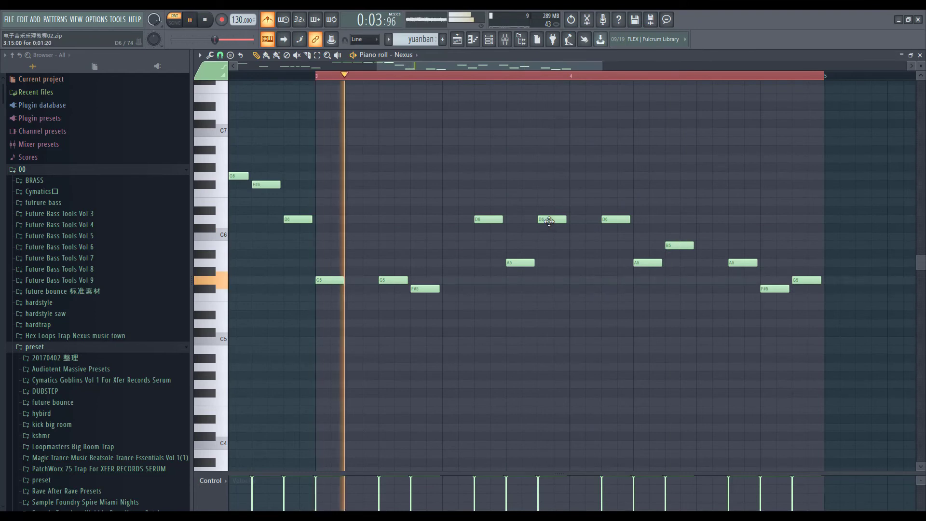
{"action": "key", "text": "space"}
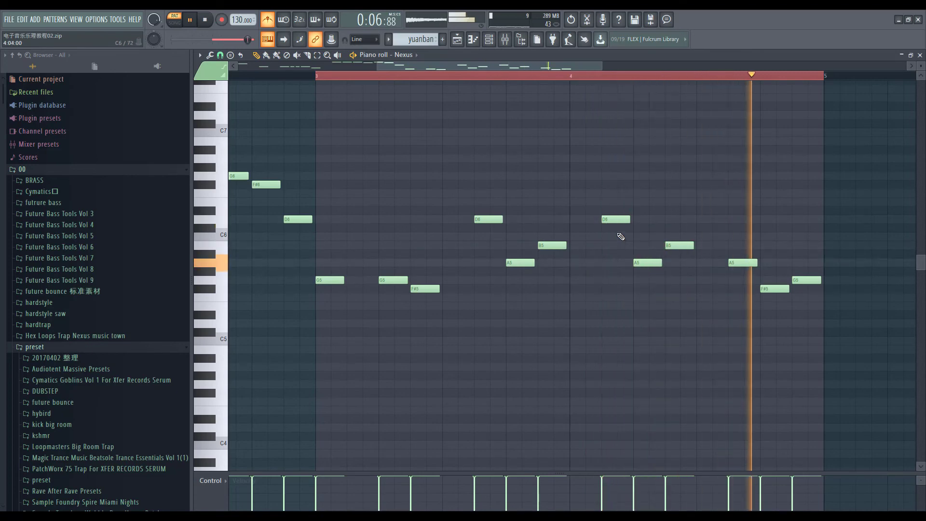
Add a B5 at the start of bar 4 and change the D6 and A5 that follow it to B5.
{"action": "scroll", "coordinate": [622, 236], "scroll_direction": "up", "scroll_amount": 2}
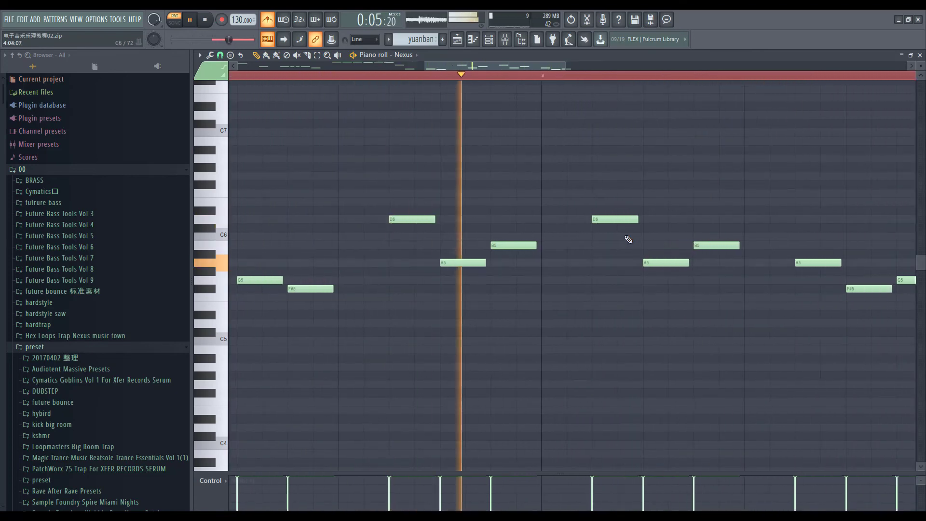
{"action": "key", "text": "space"}
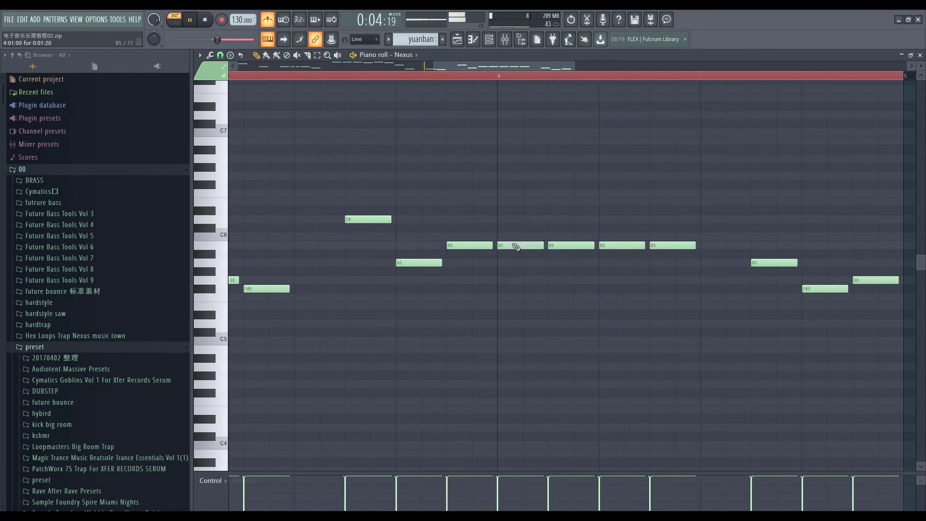
Delete the second and fourth B5 notes in bar 4 and add an A5 directly after the last remaining B5.
{"action": "right_click", "coordinate": [663, 245]}
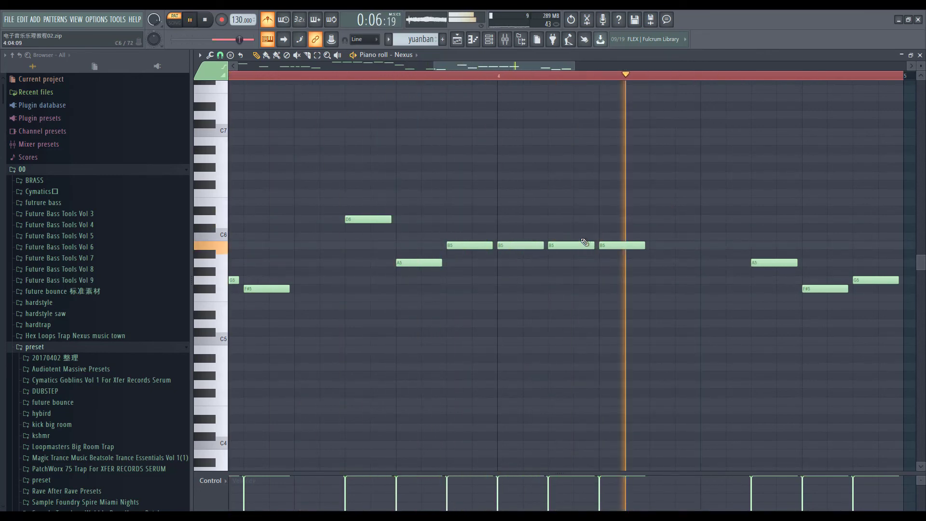
{"action": "right_click", "coordinate": [584, 244]}
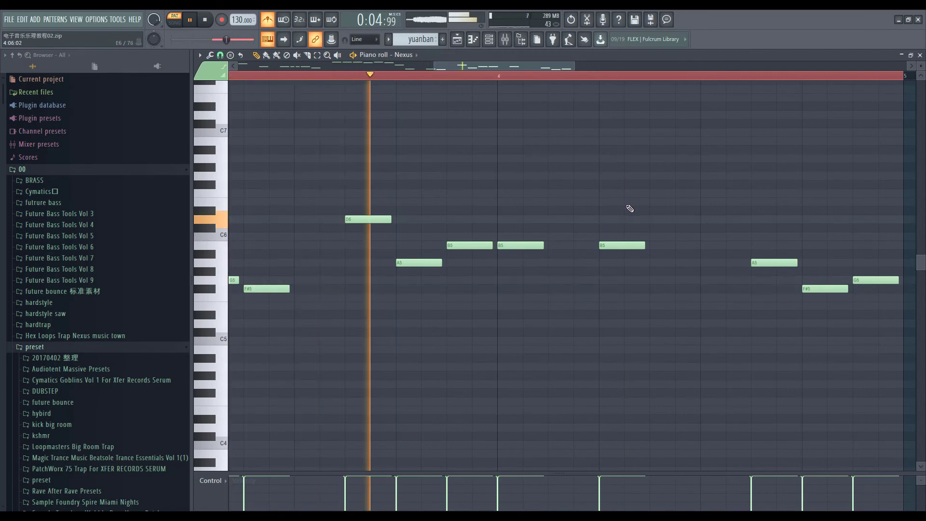
{"action": "key", "text": "space"}
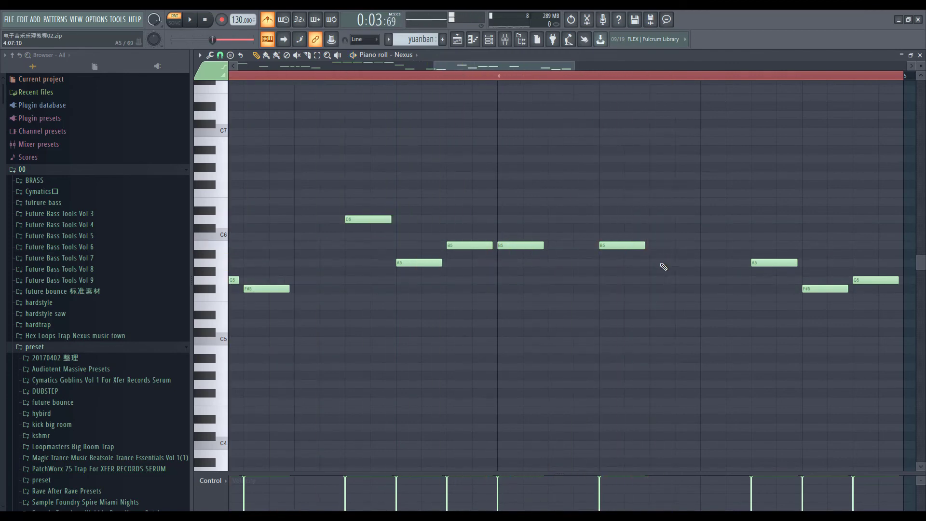
{"action": "scroll", "coordinate": [680, 181], "scroll_direction": "down", "scroll_amount": 4}
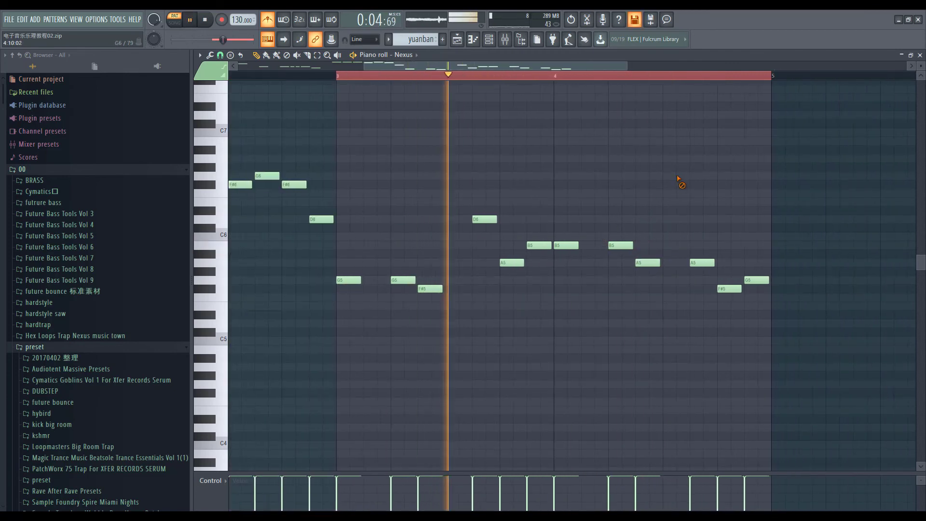
Lower the second A5 in bar 4 to G5 and split it into two short G5 notes.
{"action": "scroll", "coordinate": [672, 250], "scroll_direction": "up", "scroll_amount": 3}
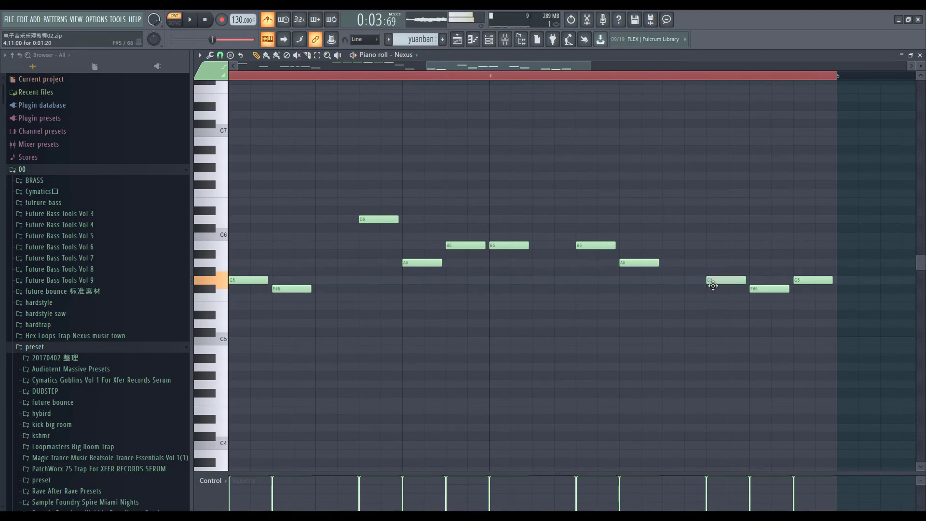
{"action": "left_click", "coordinate": [735, 280]}
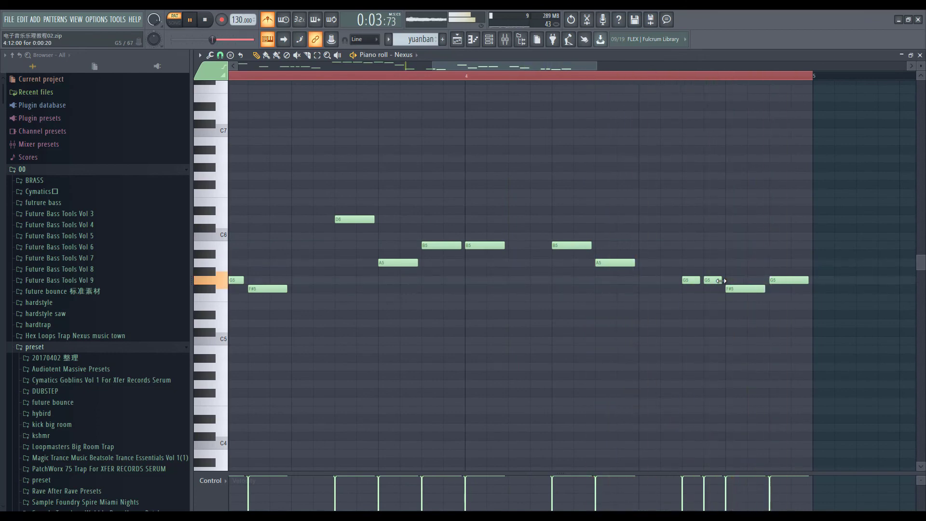
{"action": "scroll", "coordinate": [702, 171], "scroll_direction": "down", "scroll_amount": 2}
Clear the time selection and play the whole four-bar melody from the start, stopping playback at the end.
{"action": "left_click", "coordinate": [578, 78], "text": "ctrl"}
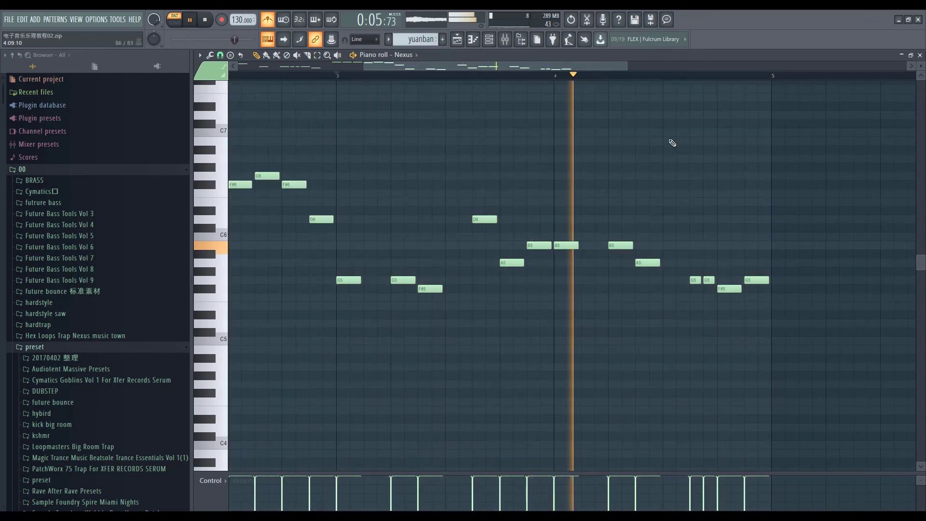
{"action": "scroll", "coordinate": [664, 203], "scroll_direction": "down", "scroll_amount": 2}
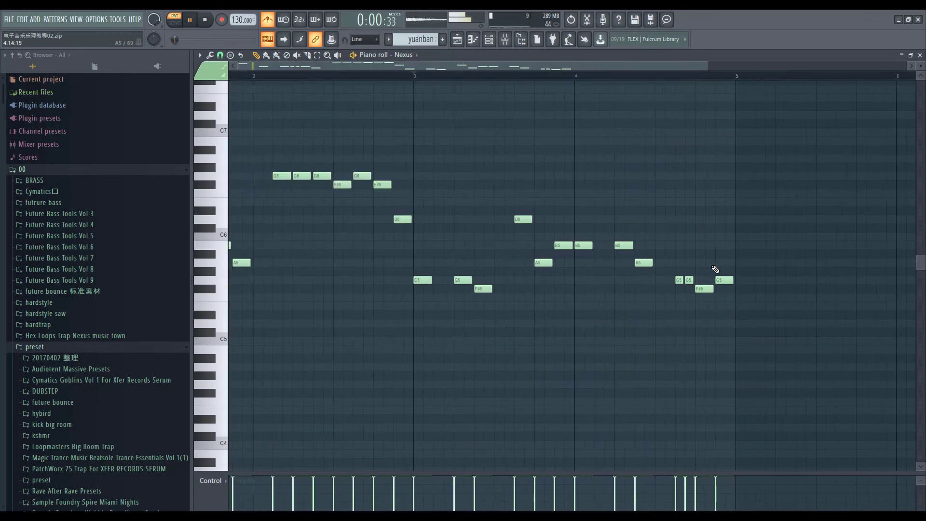
{"action": "scroll", "coordinate": [529, 205], "scroll_direction": "down", "scroll_amount": 2}
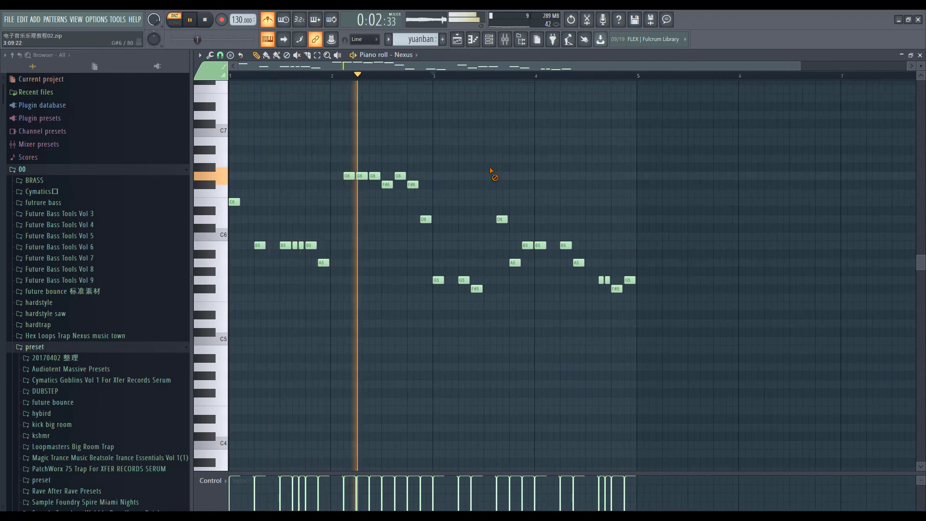
{"action": "scroll", "coordinate": [493, 178], "scroll_direction": "up", "scroll_amount": 1}
{"action": "scroll", "coordinate": [494, 179], "scroll_direction": "up", "scroll_amount": 1}
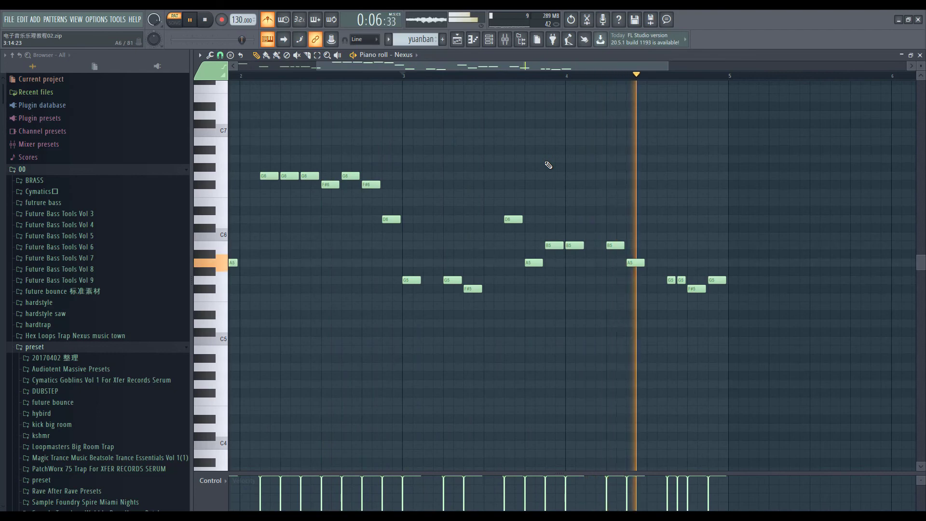
{"action": "scroll", "coordinate": [682, 213], "scroll_direction": "down", "scroll_amount": 2}
{"action": "key", "text": "space"}
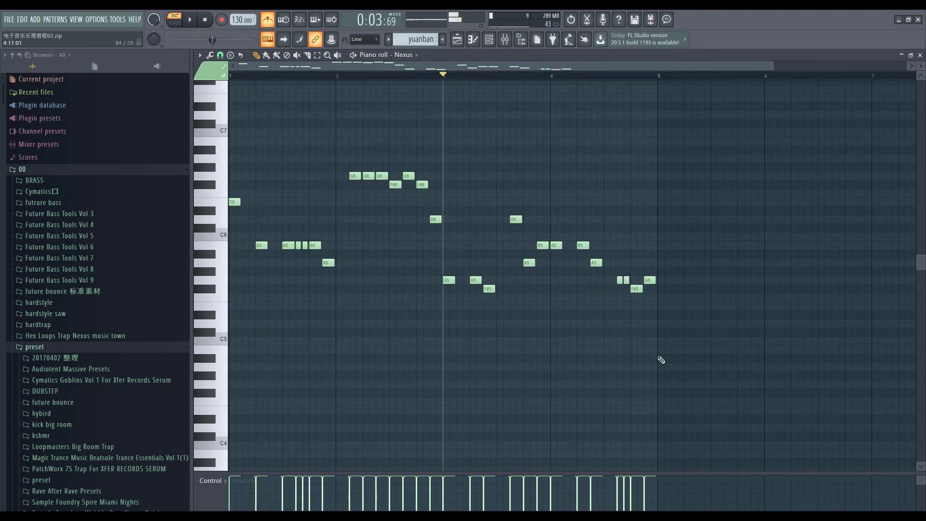
Select the entire four-bar melody to examine its overall contour, and clear the selection.
{"action": "left_click_drag", "start_coordinate": [670, 331], "coordinate": [137, 133]}
{"action": "left_click_drag", "start_coordinate": [770, 371], "coordinate": [203, 151]}
{"action": "scroll", "coordinate": [284, 176], "scroll_direction": "up", "scroll_amount": 2}
{"action": "scroll", "coordinate": [241, 198], "scroll_direction": "down", "scroll_amount": 3}
{"action": "scroll", "coordinate": [233, 186], "scroll_direction": "up", "scroll_amount": 3}
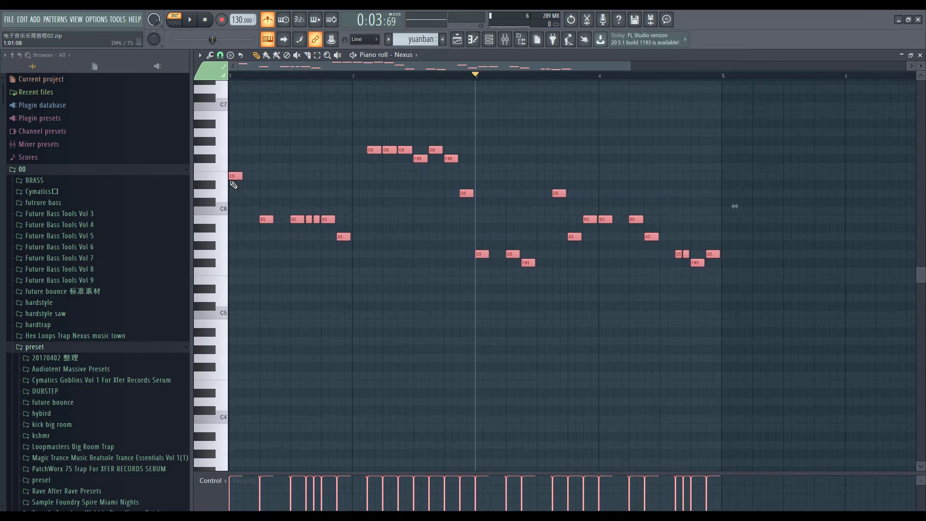
{"action": "left_click", "coordinate": [320, 139], "text": "ctrl"}
{"action": "scroll", "coordinate": [366, 190], "scroll_direction": "down", "scroll_amount": 3}
{"action": "left_click_drag", "start_coordinate": [736, 310], "coordinate": [189, 112]}
{"action": "right_click", "coordinate": [275, 157]}
{"action": "scroll", "coordinate": [307, 257], "scroll_direction": "up", "scroll_amount": 3}
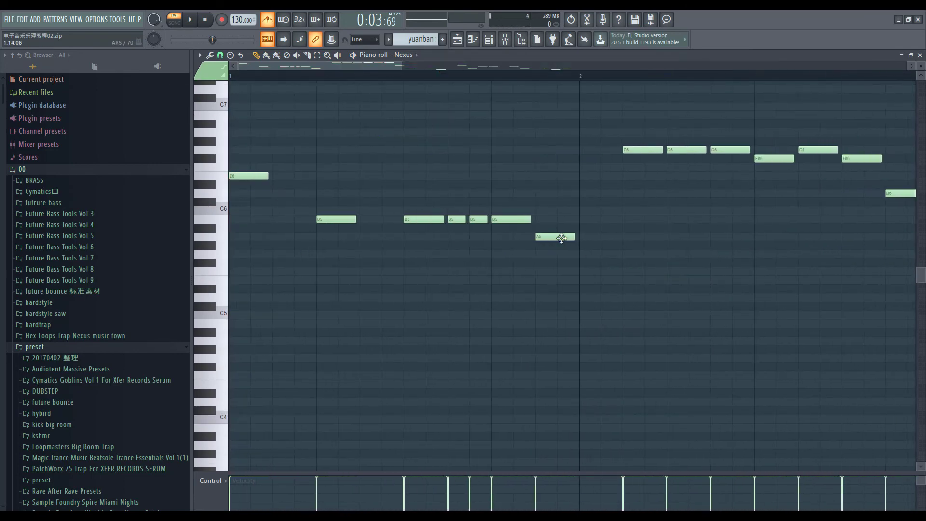
Examine how bar 1 leads into bar 2, marking out the high run of G6, F#6 and D6 notes in bar 2.
{"action": "scroll", "coordinate": [651, 218], "scroll_direction": "down", "scroll_amount": 2}
{"action": "scroll", "coordinate": [488, 180], "scroll_direction": "down", "scroll_amount": 3}
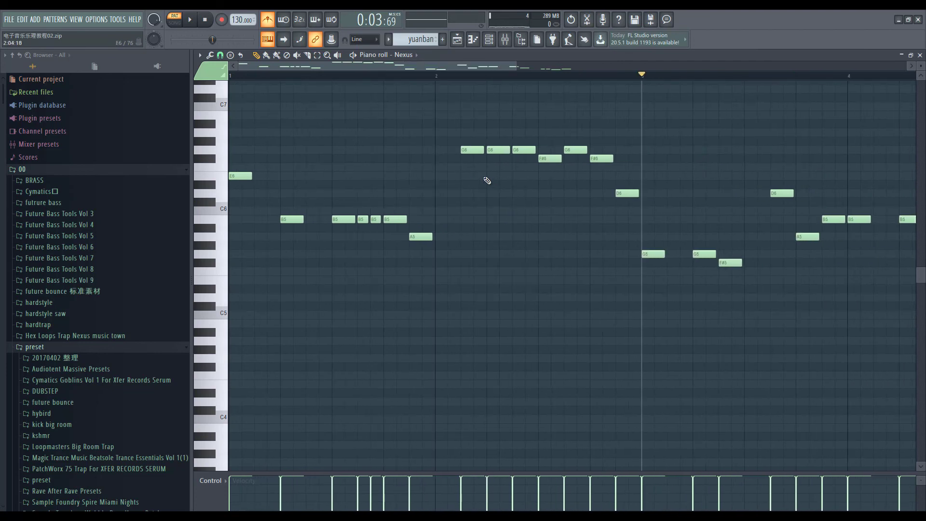
{"action": "scroll", "coordinate": [402, 186], "scroll_direction": "down", "scroll_amount": 1}
{"action": "scroll", "coordinate": [305, 188], "scroll_direction": "down", "scroll_amount": 2}
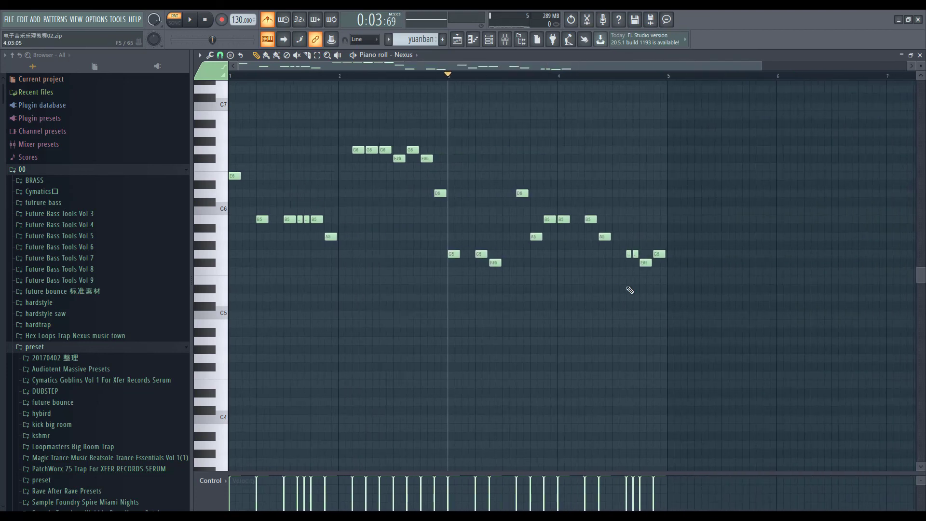
{"action": "left_click_drag", "start_coordinate": [720, 318], "coordinate": [212, 131]}
{"action": "left_click", "coordinate": [247, 181], "text": "ctrl"}
{"action": "scroll", "coordinate": [290, 136], "scroll_direction": "up", "scroll_amount": 2}
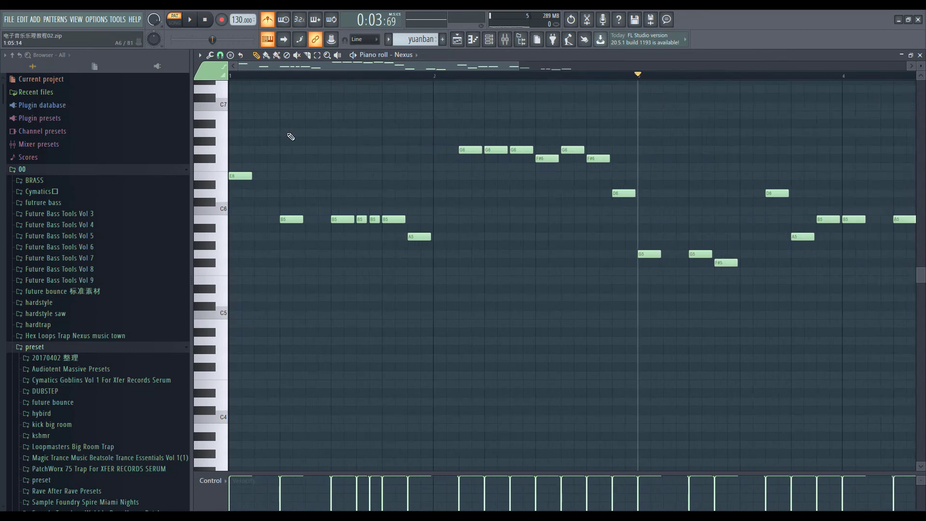
{"action": "scroll", "coordinate": [289, 142], "scroll_direction": "down", "scroll_amount": 1}
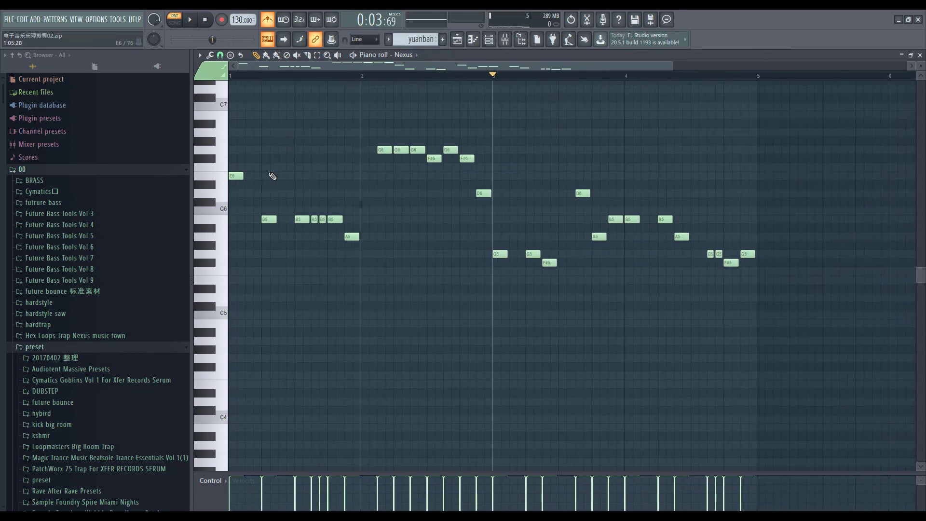
{"action": "scroll", "coordinate": [336, 145], "scroll_direction": "up", "scroll_amount": 2}
{"action": "scroll", "coordinate": [343, 191], "scroll_direction": "down", "scroll_amount": 1}
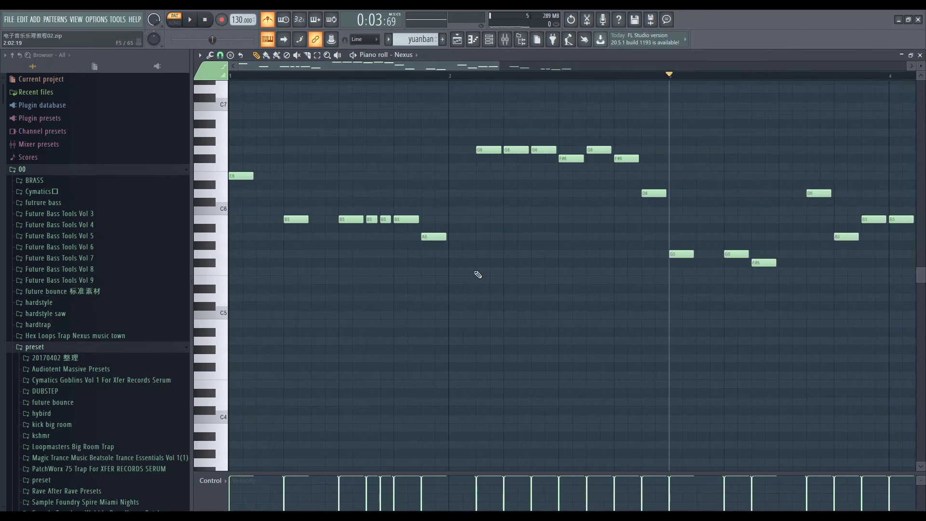
{"action": "left_click_drag", "start_coordinate": [647, 214], "coordinate": [471, 129]}
{"action": "left_click", "coordinate": [385, 172], "text": "ctrl"}
{"action": "scroll", "coordinate": [266, 198], "scroll_direction": "up", "scroll_amount": 1}
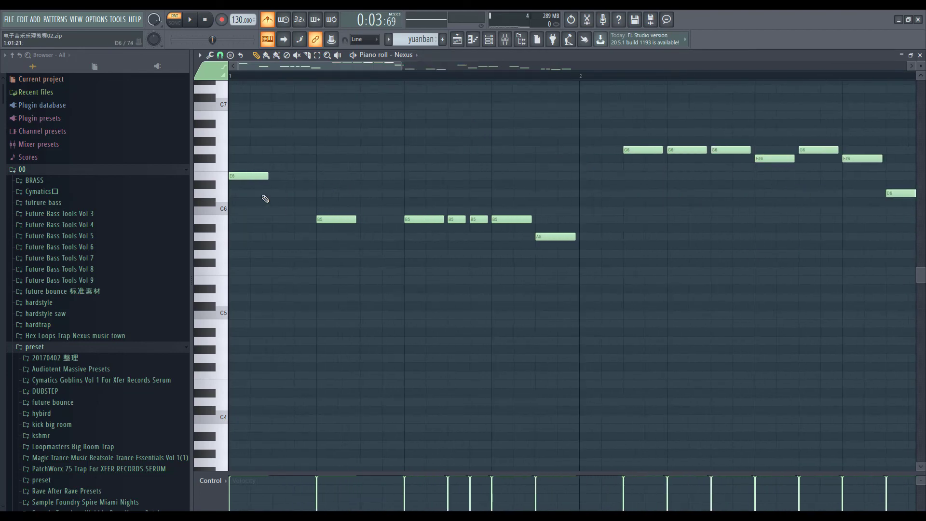
{"action": "scroll", "coordinate": [455, 197], "scroll_direction": "down", "scroll_amount": 3}
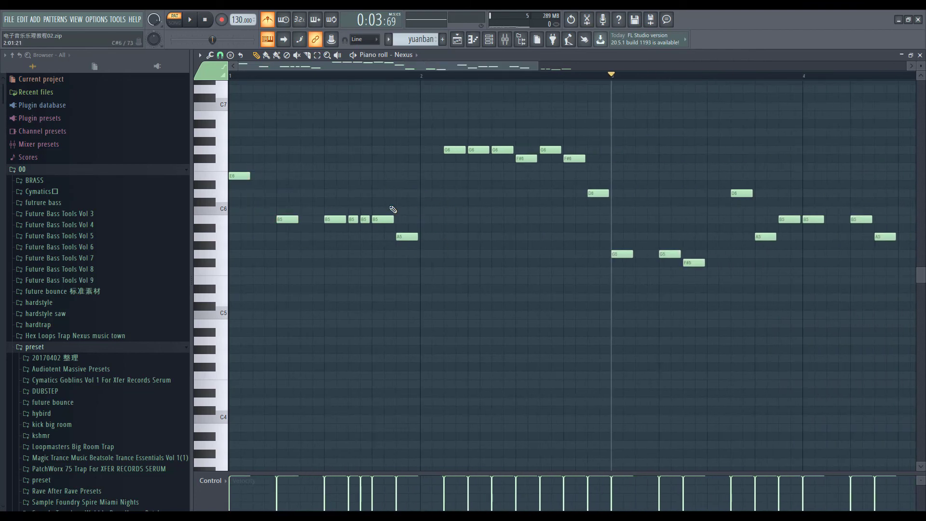
Examine the repeated B5 notes and closing A5 of bar 1 and compare them with the phrasing of bars 3 and 4.
{"action": "left_click_drag", "start_coordinate": [470, 266], "coordinate": [347, 189]}
{"action": "scroll", "coordinate": [250, 212], "scroll_direction": "up", "scroll_amount": 1}
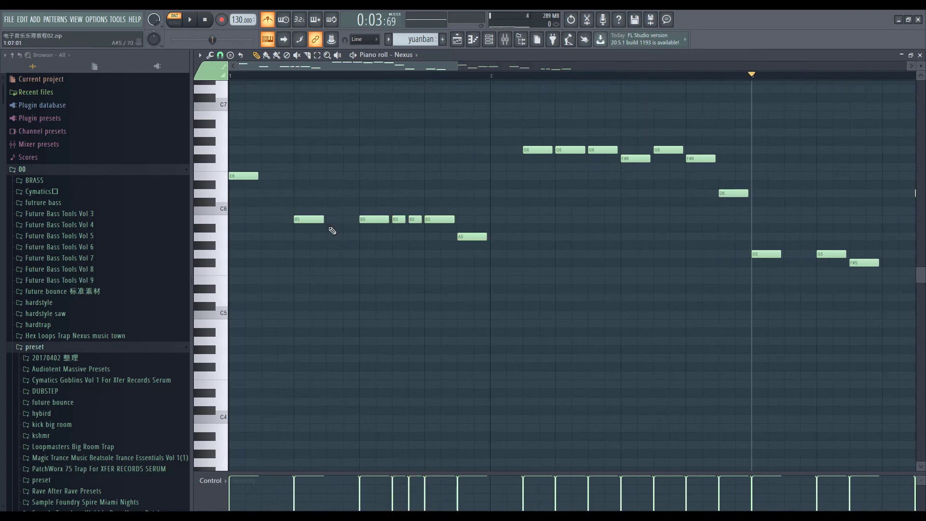
{"action": "scroll", "coordinate": [421, 190], "scroll_direction": "down", "scroll_amount": 2}
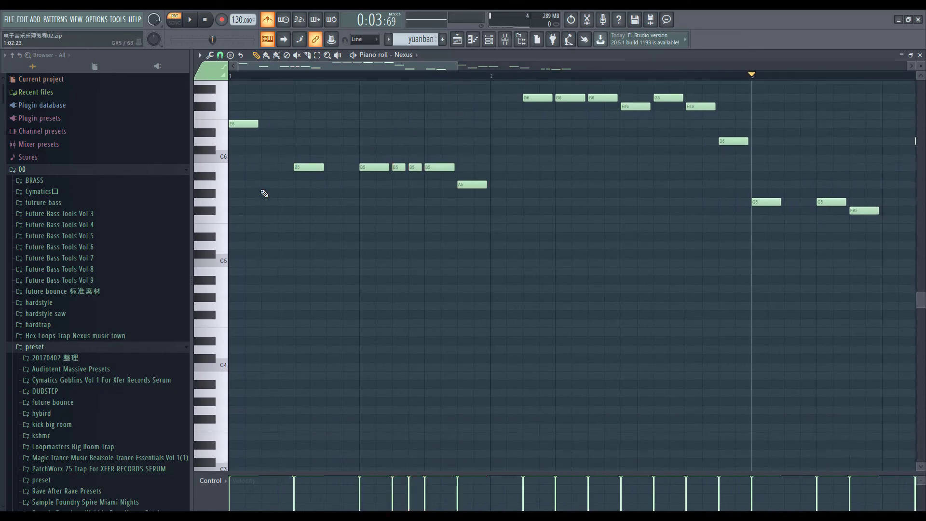
{"action": "scroll", "coordinate": [278, 228], "scroll_direction": "up", "scroll_amount": 2}
{"action": "scroll", "coordinate": [336, 209], "scroll_direction": "down", "scroll_amount": 2}
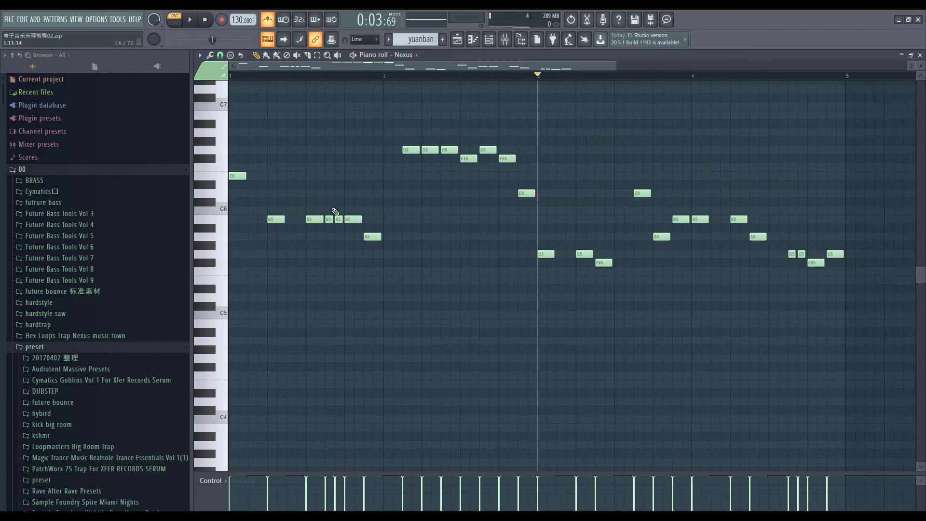
{"action": "scroll", "coordinate": [637, 285], "scroll_direction": "up", "scroll_amount": 2}
{"action": "left_click_drag", "start_coordinate": [524, 266], "coordinate": [518, 240]}
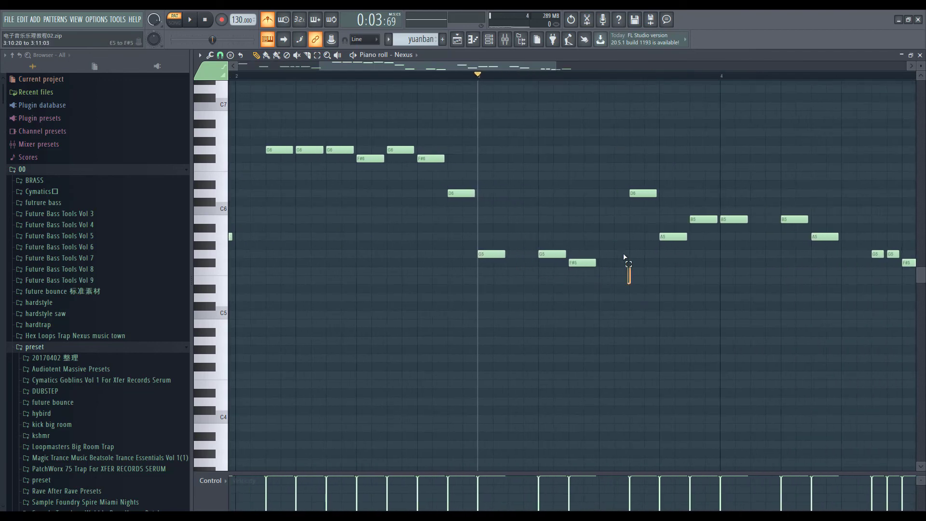
{"action": "scroll", "coordinate": [684, 288], "scroll_direction": "down", "scroll_amount": 3}
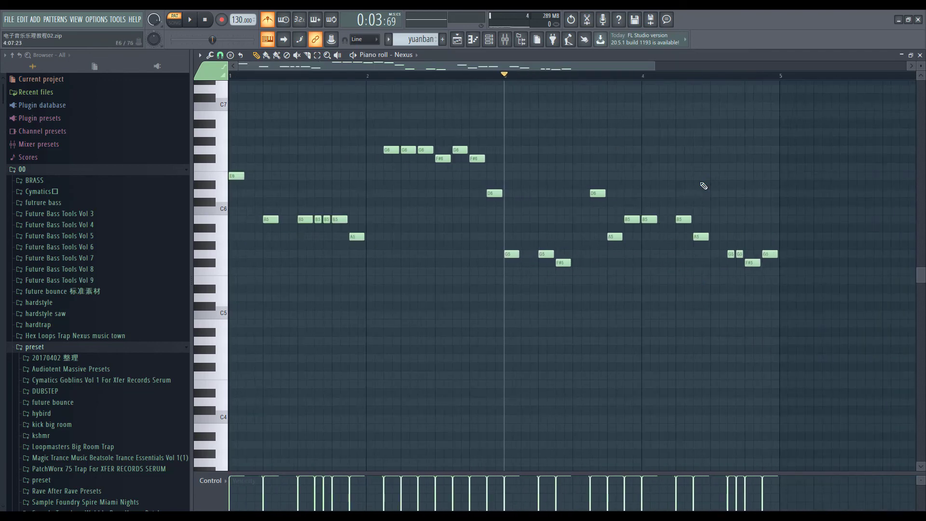
{"action": "scroll", "coordinate": [675, 271], "scroll_direction": "down", "scroll_amount": 1}
Select all the notes from bar 1 to bar 4 once more to review the finished phrase, and deselect them.
{"action": "left_click_drag", "start_coordinate": [759, 319], "coordinate": [209, 111]}
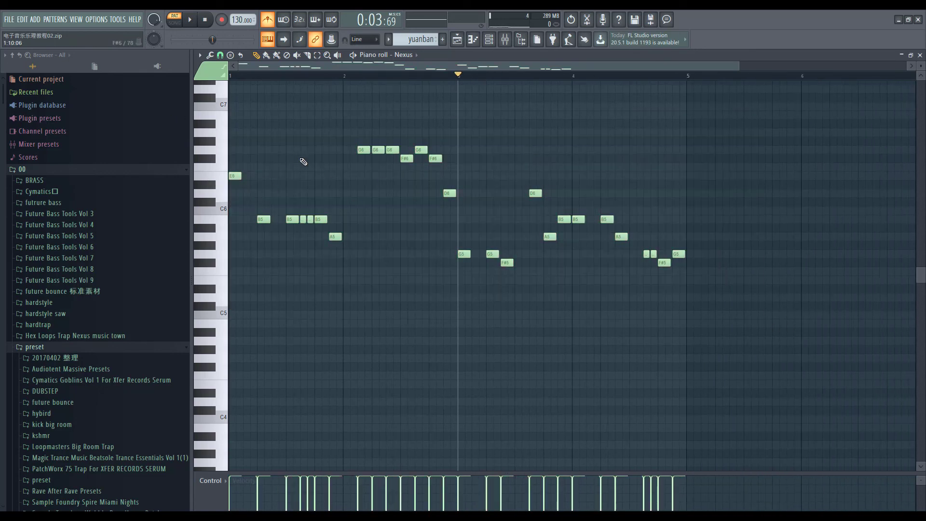
{"action": "scroll", "coordinate": [326, 154], "scroll_direction": "down", "scroll_amount": 3}
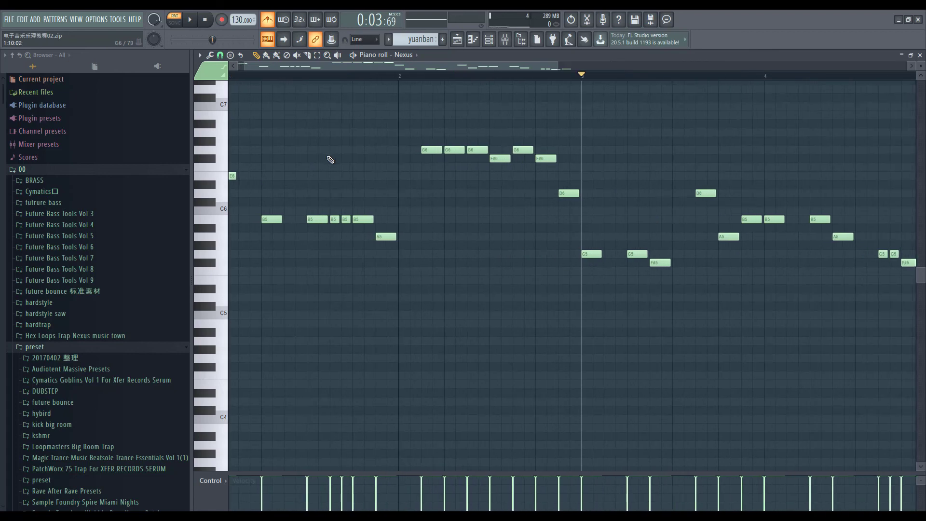
{"action": "left_click_drag", "start_coordinate": [685, 327], "coordinate": [228, 121]}
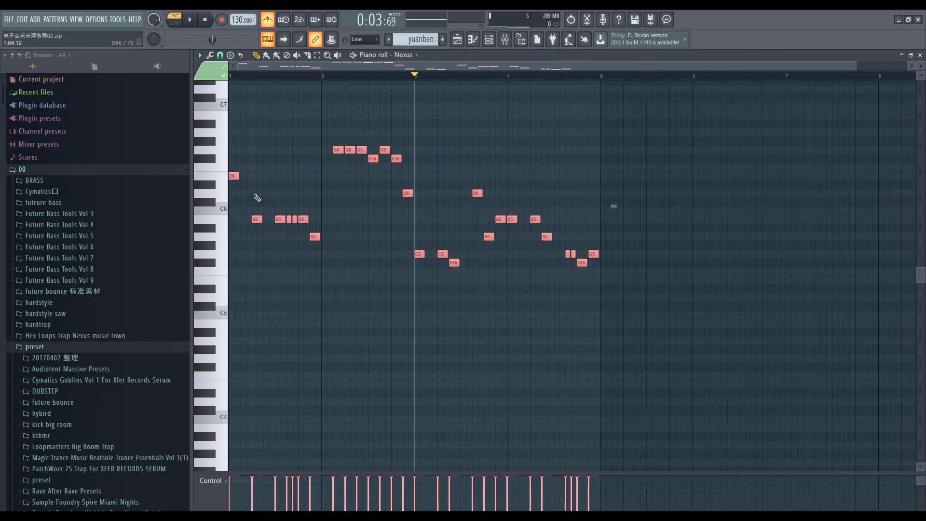
{"action": "scroll", "coordinate": [237, 214], "scroll_direction": "up", "scroll_amount": 3}
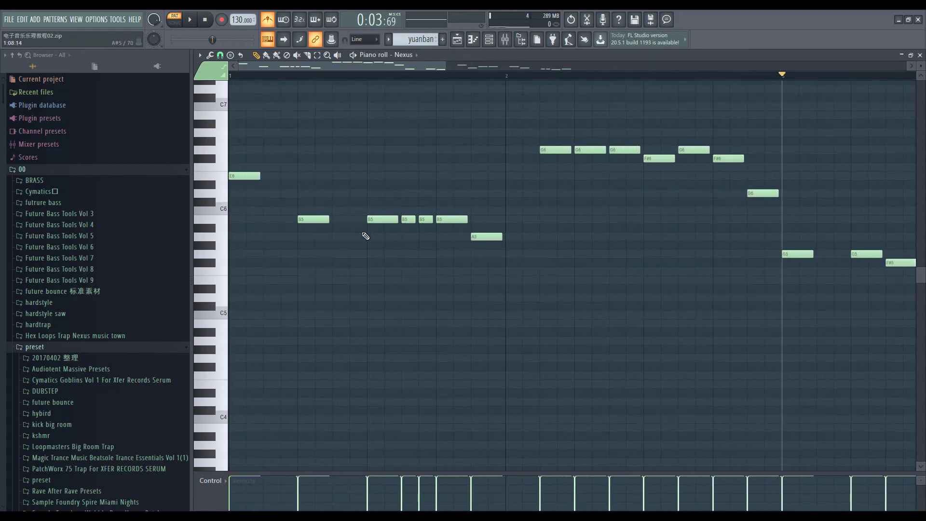
{"action": "scroll", "coordinate": [459, 196], "scroll_direction": "down", "scroll_amount": 2}
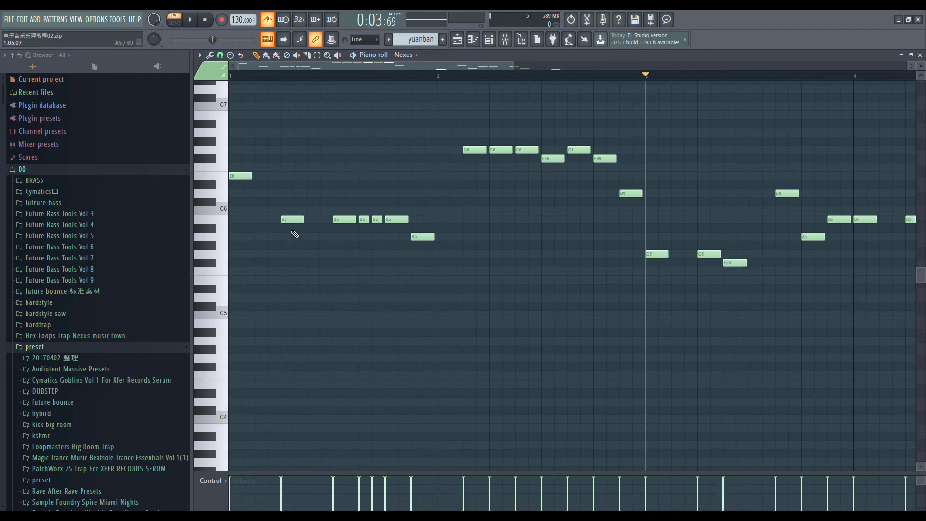
{"action": "scroll", "coordinate": [582, 225], "scroll_direction": "down", "scroll_amount": 2}
{"action": "scroll", "coordinate": [586, 214], "scroll_direction": "up", "scroll_amount": 2}
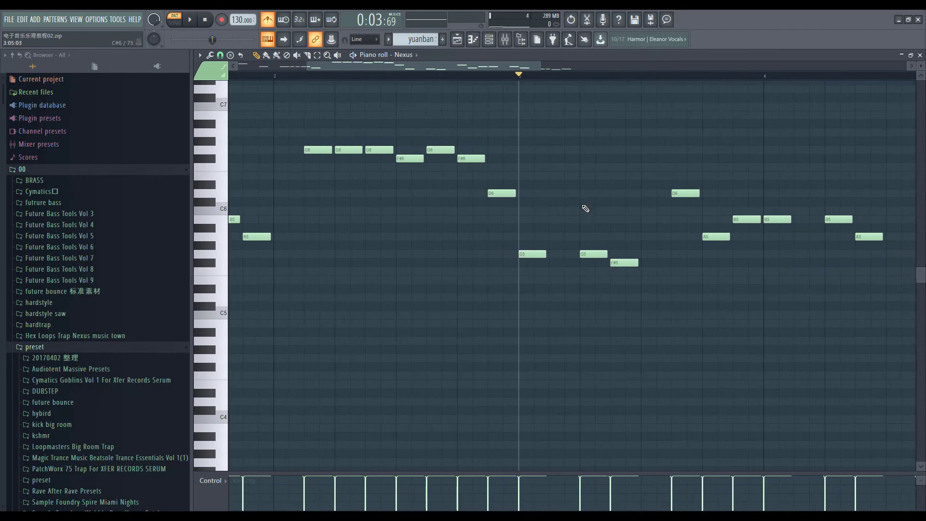
{"action": "scroll", "coordinate": [584, 208], "scroll_direction": "down", "scroll_amount": 3}
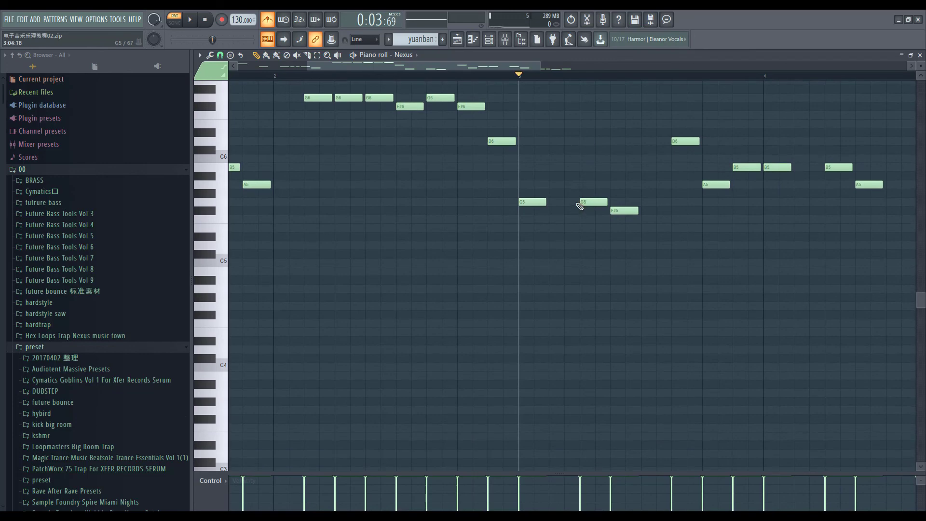
{"action": "scroll", "coordinate": [574, 193], "scroll_direction": "down", "scroll_amount": 2}
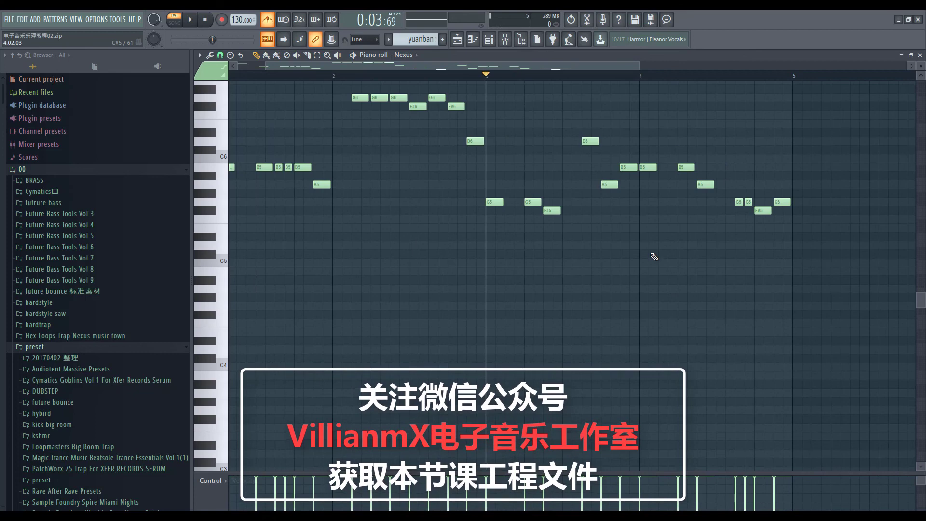
{"action": "scroll", "coordinate": [598, 251], "scroll_direction": "down", "scroll_amount": 2}
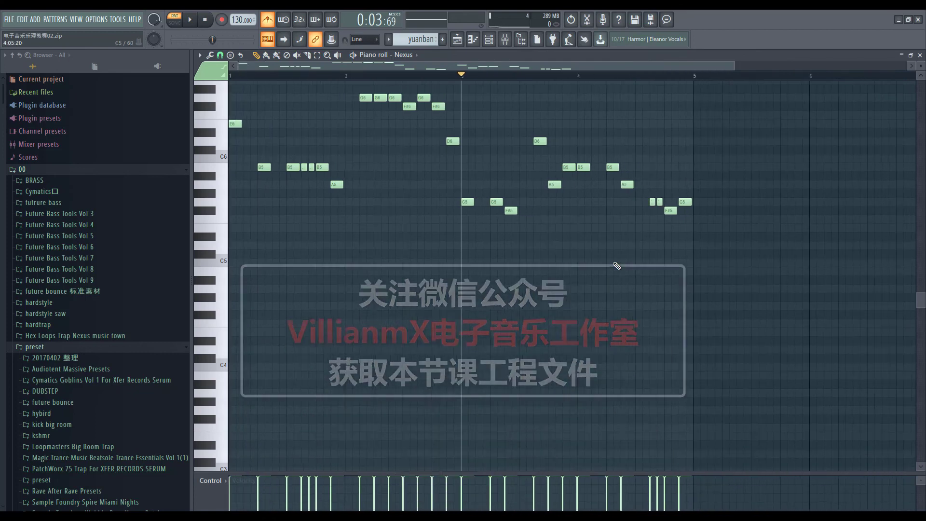